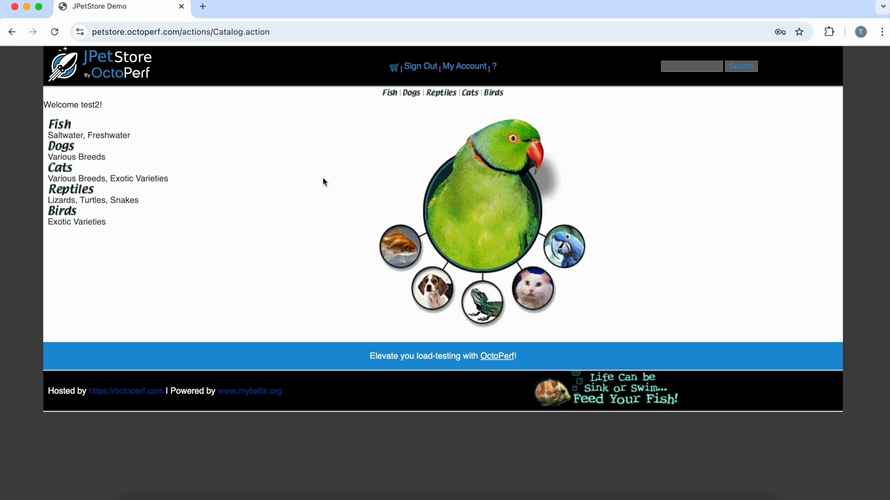
Step: Add the Large Angelfish (EST-1) from the Fish category to the cart and proceed to checkout
{"action": "left_click", "coordinate": [64, 126]}
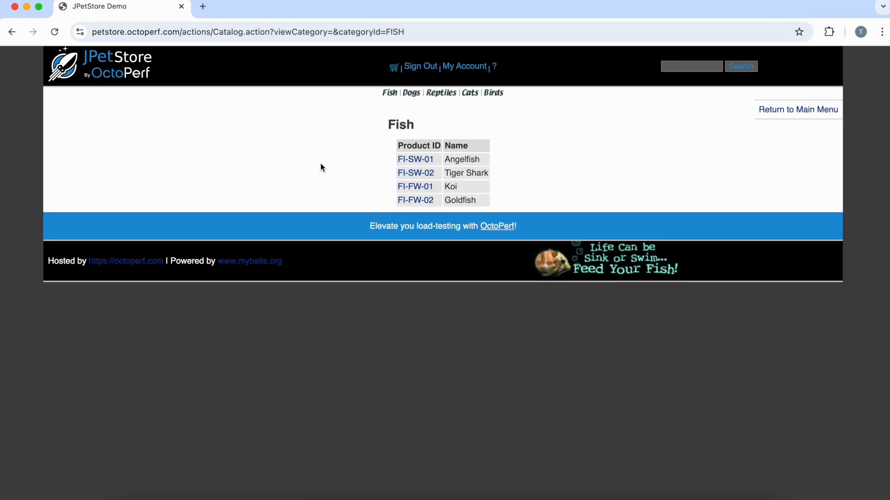
{"action": "left_click", "coordinate": [411, 154]}
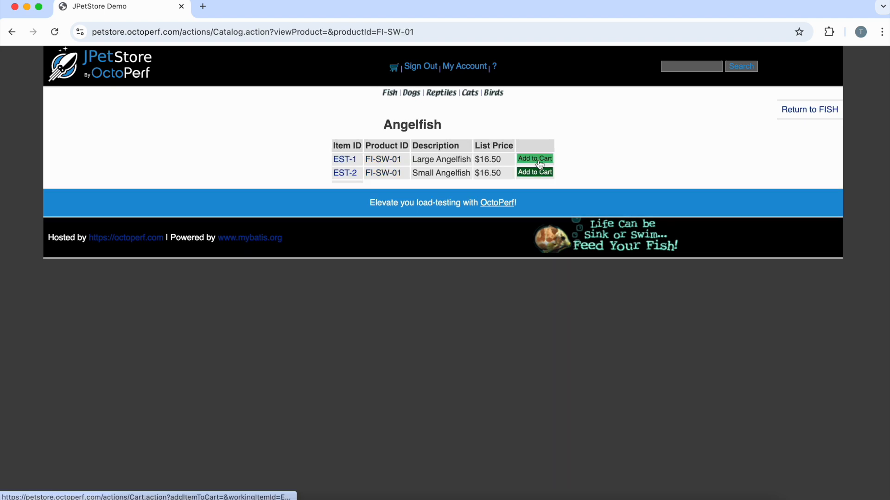
{"action": "left_click", "coordinate": [535, 158]}
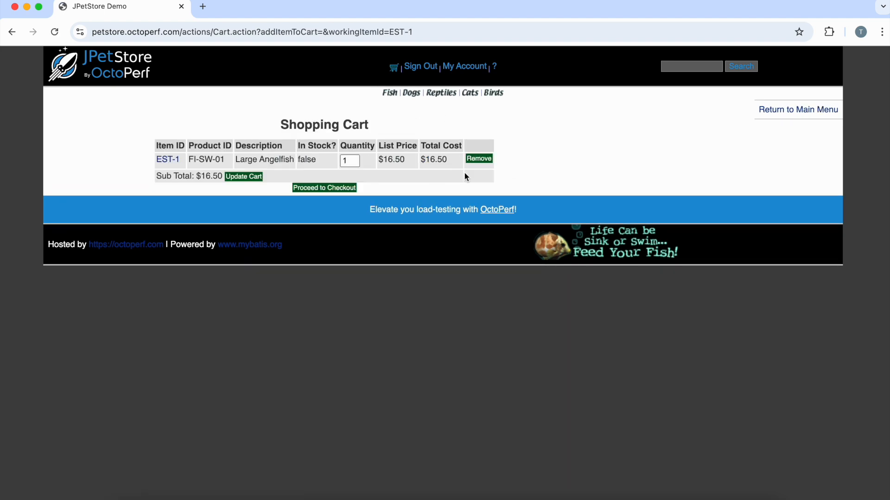
{"action": "left_click", "coordinate": [307, 190]}
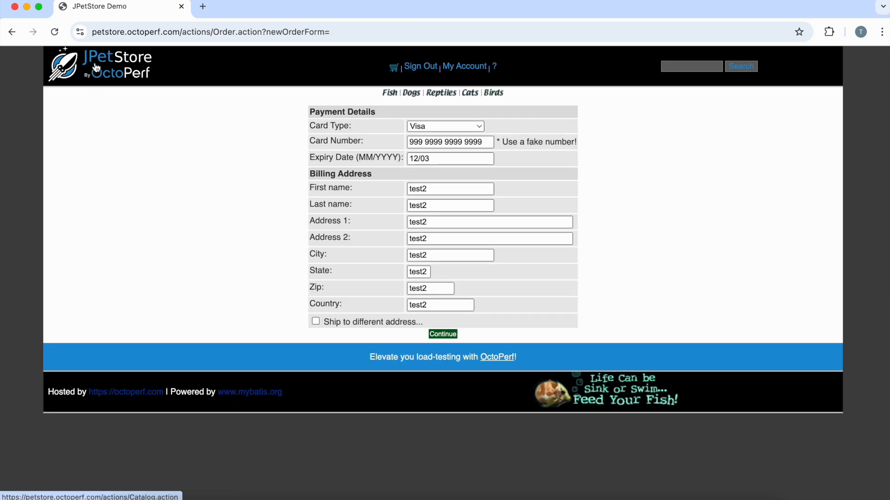
Step: Sign out and sign back in with the test2 username and the account password, dismissing the password warning
{"action": "left_click", "coordinate": [429, 69]}
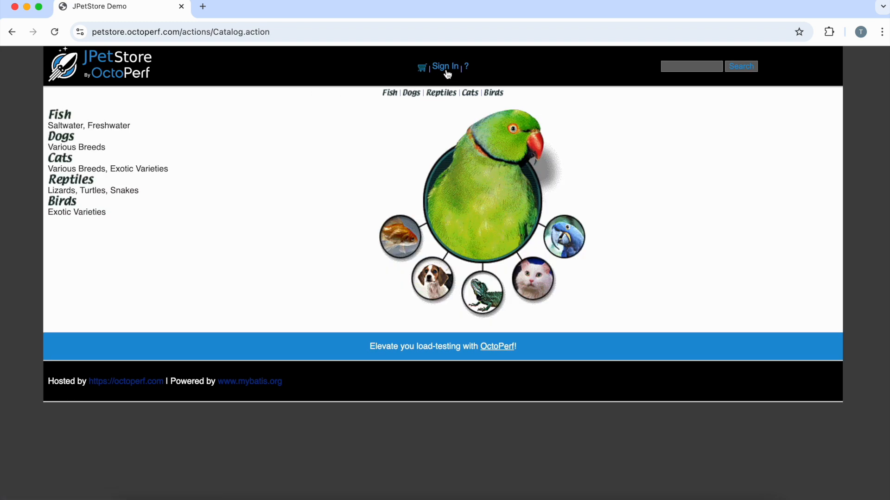
{"action": "left_click", "coordinate": [447, 72]}
{"action": "left_click", "coordinate": [435, 147]}
{"action": "type", "text": "test2"}
{"action": "key", "text": "Tab"}
{"action": "type", "text": "••"}
{"action": "left_click", "coordinate": [446, 181]}
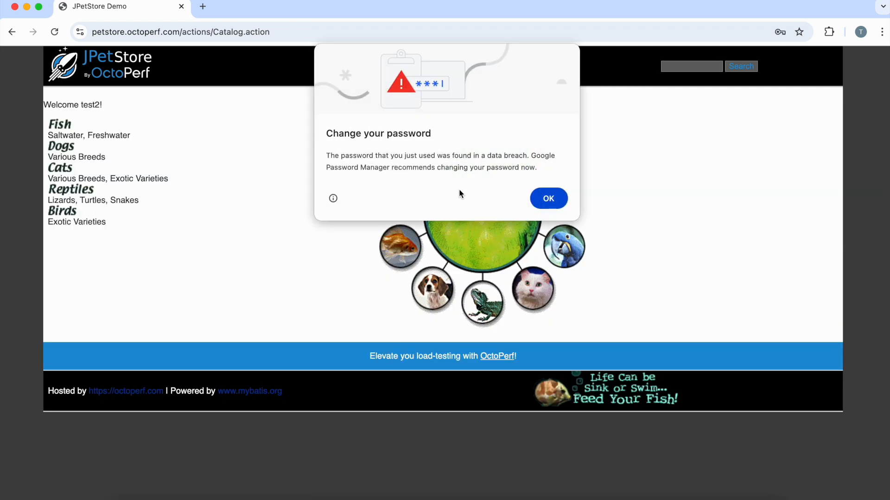
{"action": "left_click", "coordinate": [548, 198]}
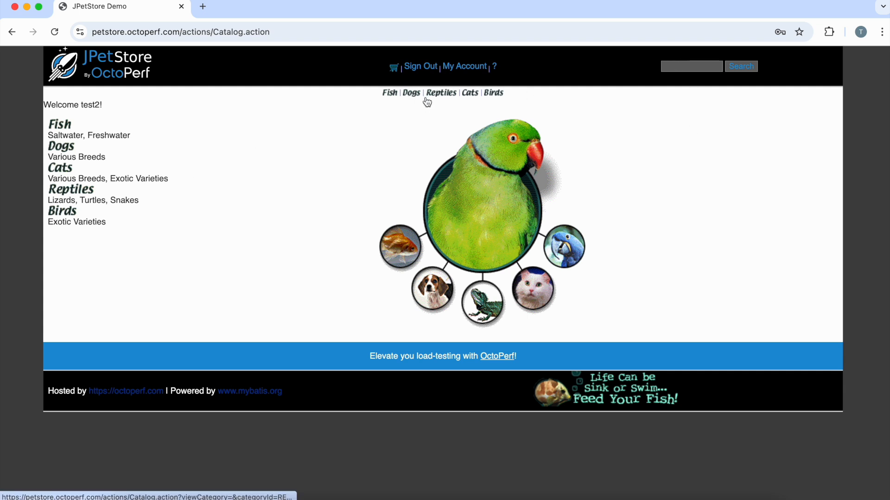
Step: Add the Small Angelfish (EST-2) from the Fish category to the cart and proceed to checkout
{"action": "left_click", "coordinate": [60, 127]}
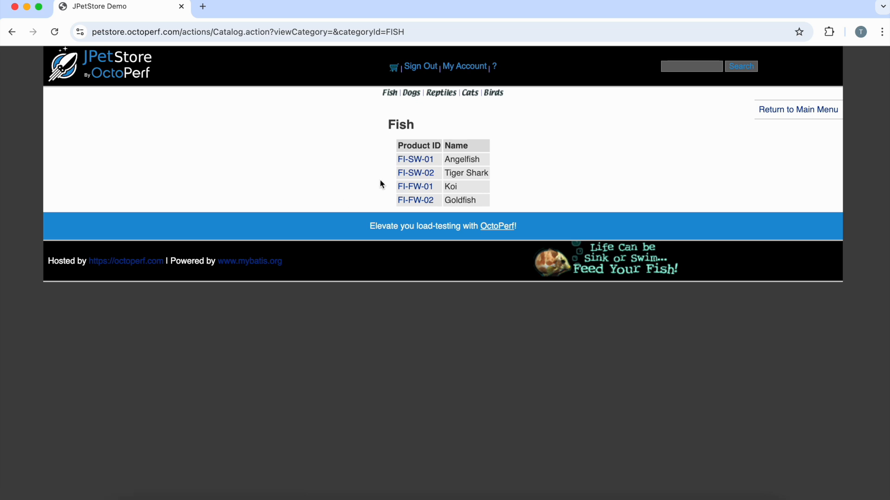
{"action": "left_click", "coordinate": [410, 161]}
{"action": "left_click", "coordinate": [534, 172]}
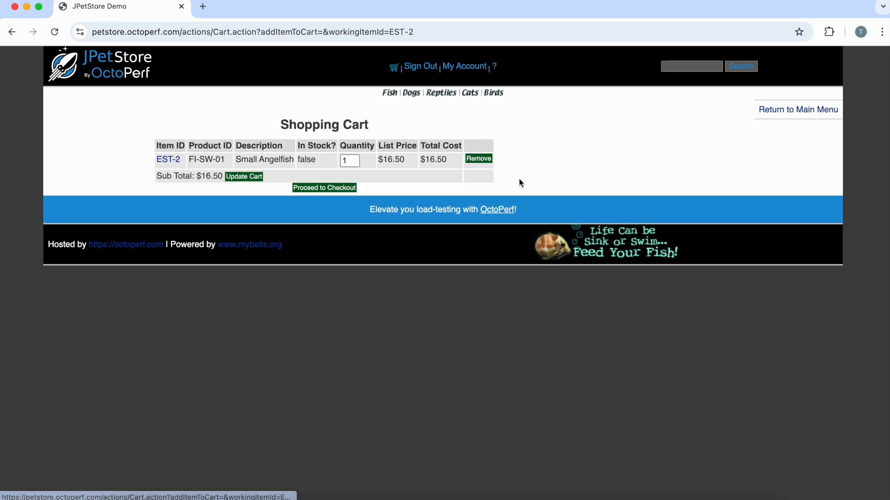
{"action": "left_click", "coordinate": [317, 189]}
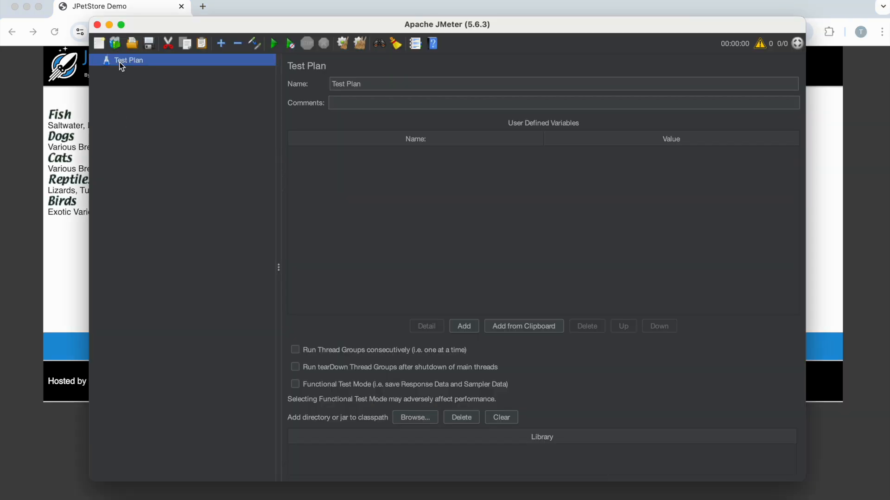
Step: Switch to Apache JMeter, add a Test Fragment to the Test Plan and enable it
{"action": "right_click", "coordinate": [121, 66]}
{"action": "mouse_move", "coordinate": [143, 70]}
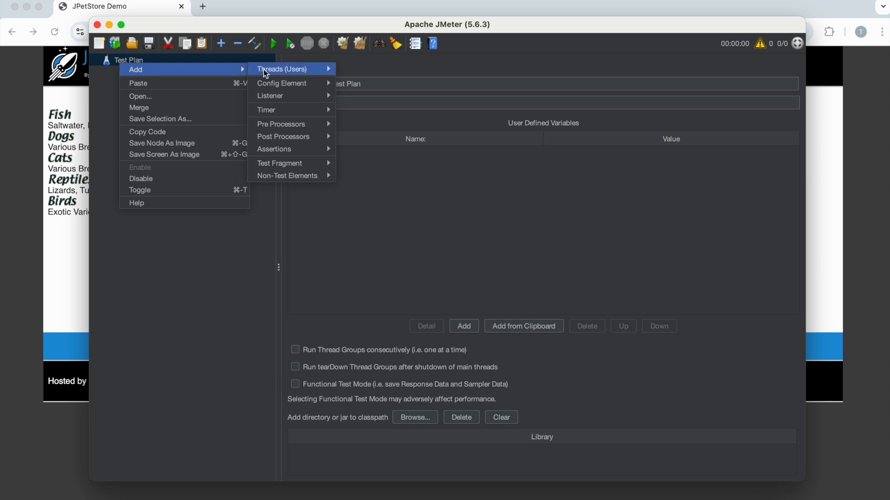
{"action": "mouse_move", "coordinate": [318, 162]}
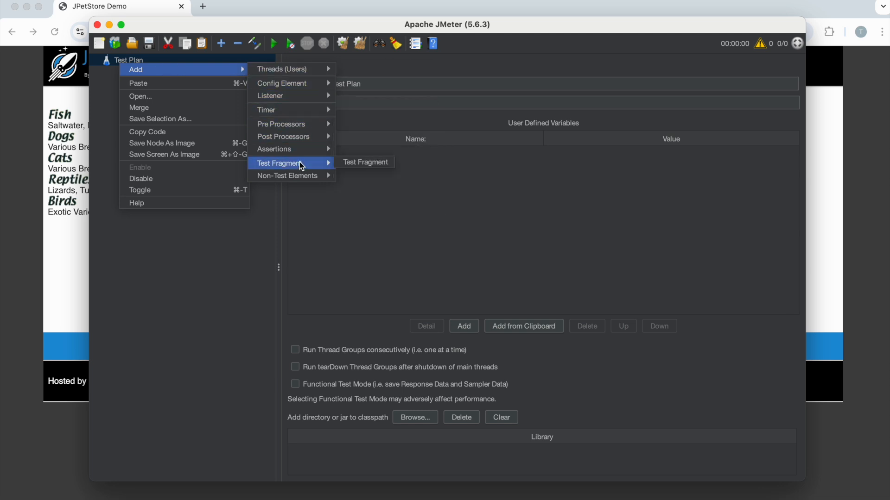
{"action": "left_click", "coordinate": [366, 162]}
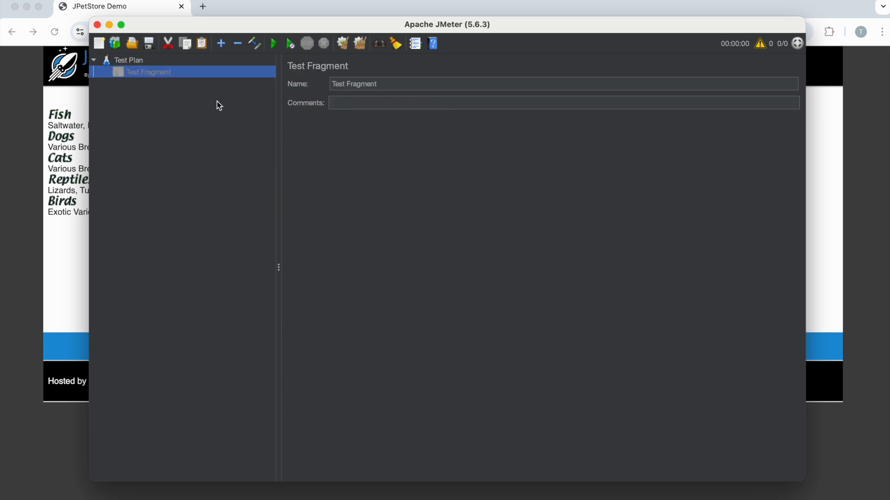
{"action": "right_click", "coordinate": [147, 77]}
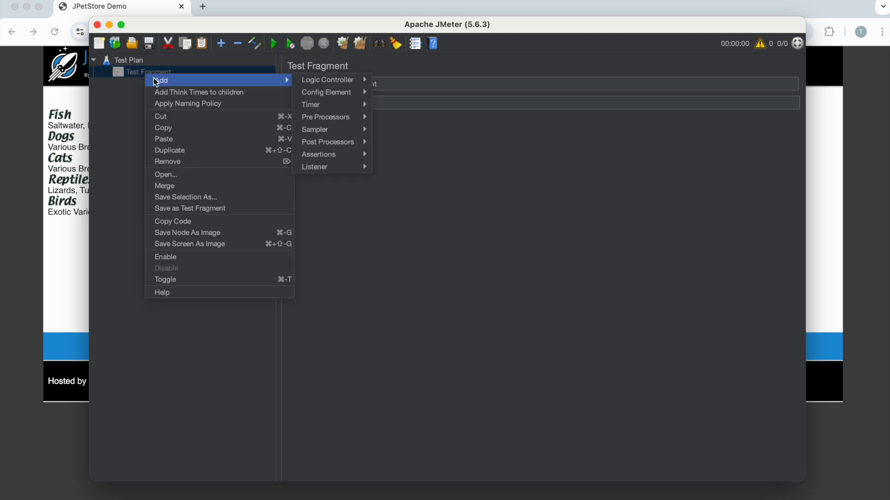
{"action": "left_click", "coordinate": [180, 257]}
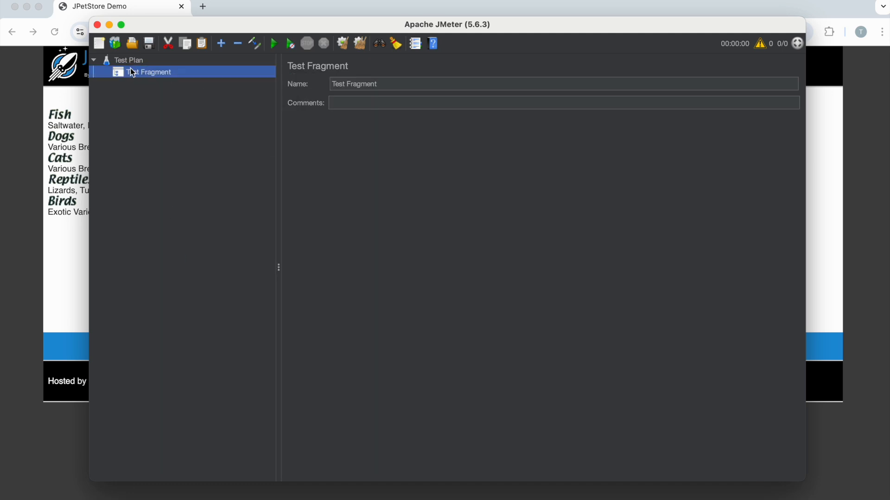
Step: Add an HTTP Request sampler to the Test Fragment and name it Login
{"action": "right_click", "coordinate": [131, 72]}
{"action": "mouse_move", "coordinate": [216, 78]}
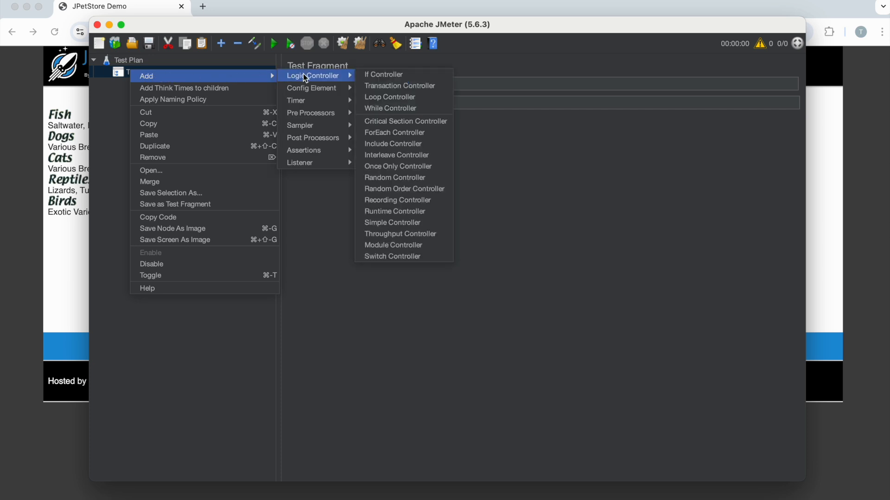
{"action": "mouse_move", "coordinate": [319, 126]}
{"action": "left_click", "coordinate": [391, 136]}
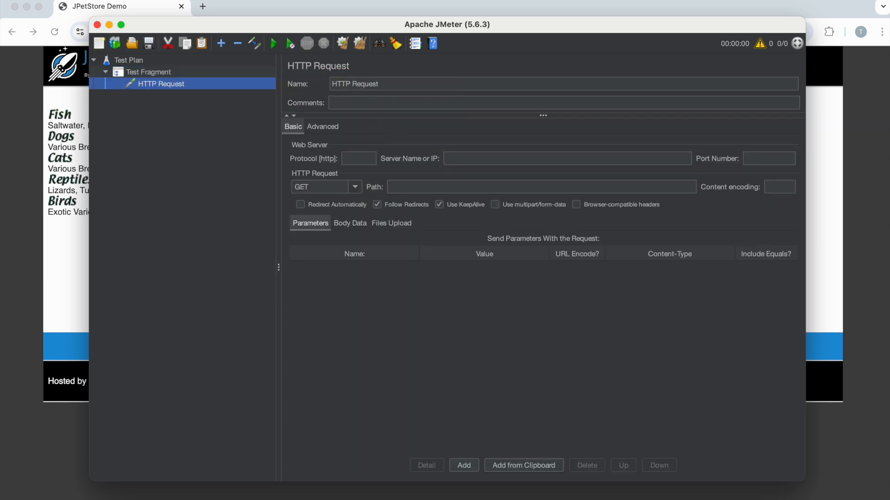
{"action": "left_click_drag", "start_coordinate": [387, 83], "coordinate": [315, 83]}
{"action": "type", "text": "Login"}
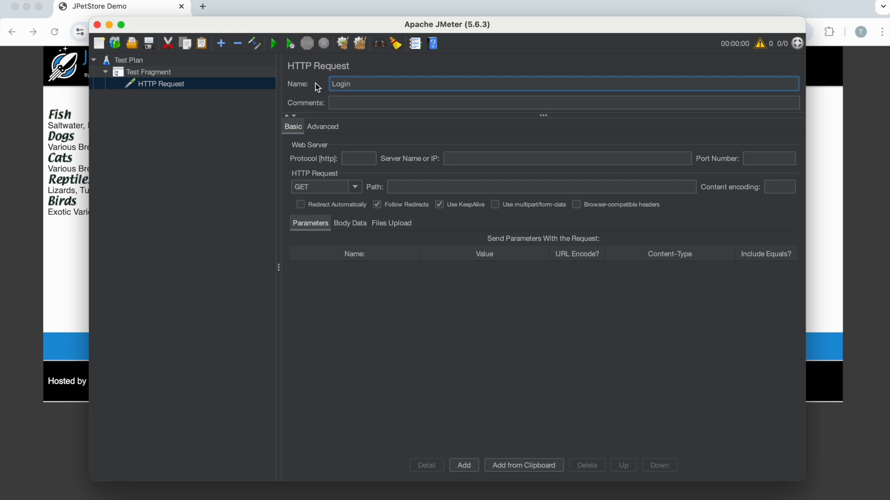
Step: Set the Login request's protocol to https, server to petstore.octoperf.com and path to /actions/Catalog.action
{"action": "left_click", "coordinate": [361, 160]}
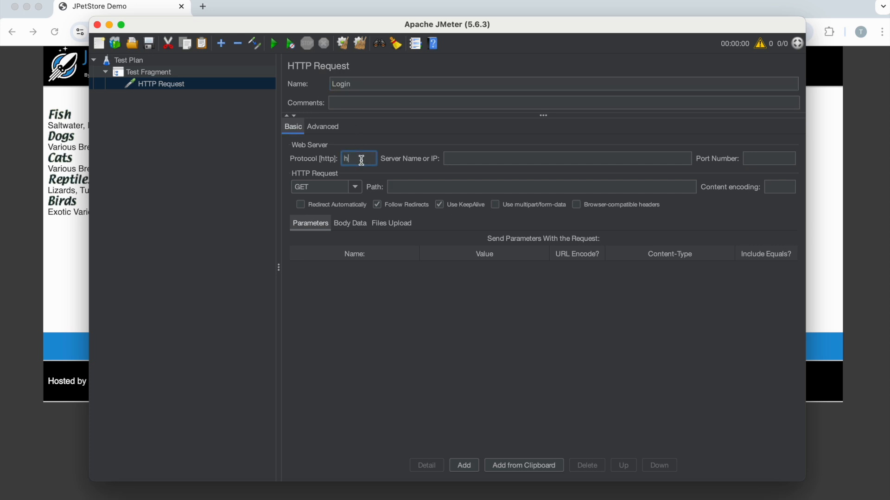
{"action": "type", "text": "https"}
{"action": "left_click", "coordinate": [477, 158]}
{"action": "type", "text": "https://petstore.octoperf.com/actions/Catalog.action"}
{"action": "left_click_drag", "start_coordinate": [471, 159], "coordinate": [438, 164]}
{"action": "key", "text": "BackSpace"}
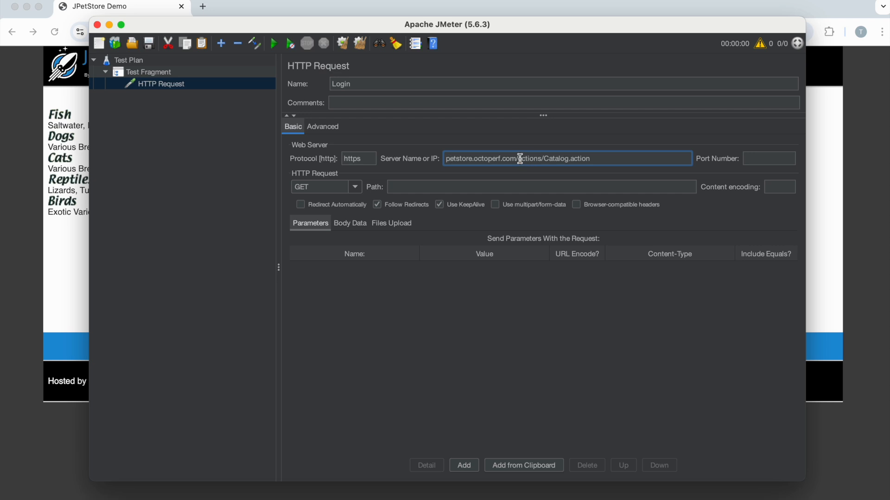
{"action": "left_click_drag", "start_coordinate": [517, 159], "coordinate": [613, 158]}
{"action": "key", "text": "super+x"}
{"action": "left_click", "coordinate": [401, 186]}
{"action": "key", "text": "super+v"}
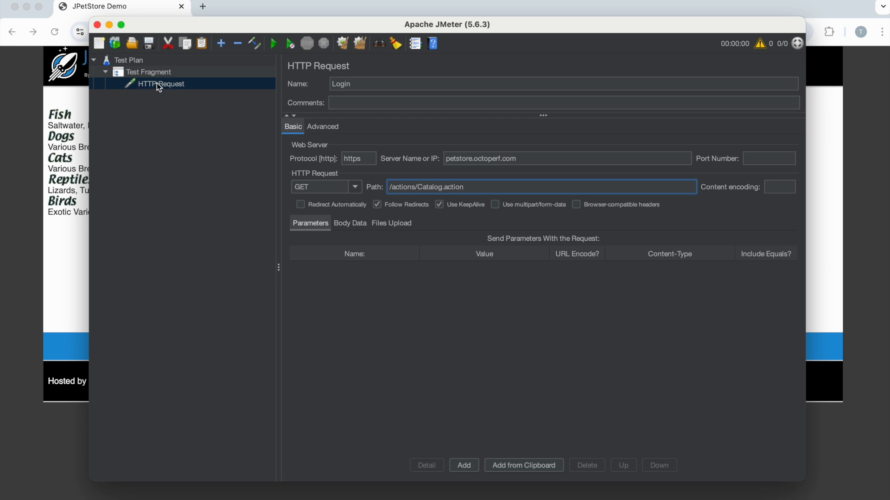
Step: Rename the Test Plan as Test Plan-Login and select the Login request
{"action": "left_click", "coordinate": [139, 63]}
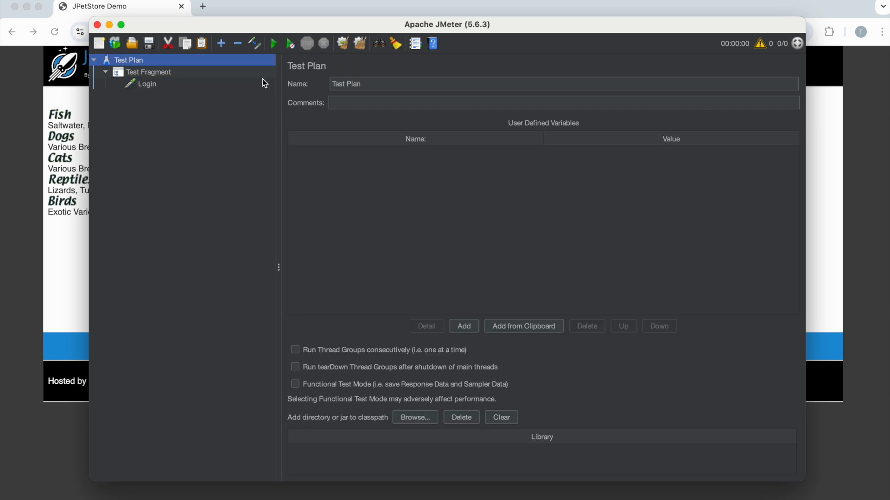
{"action": "left_click", "coordinate": [375, 85]}
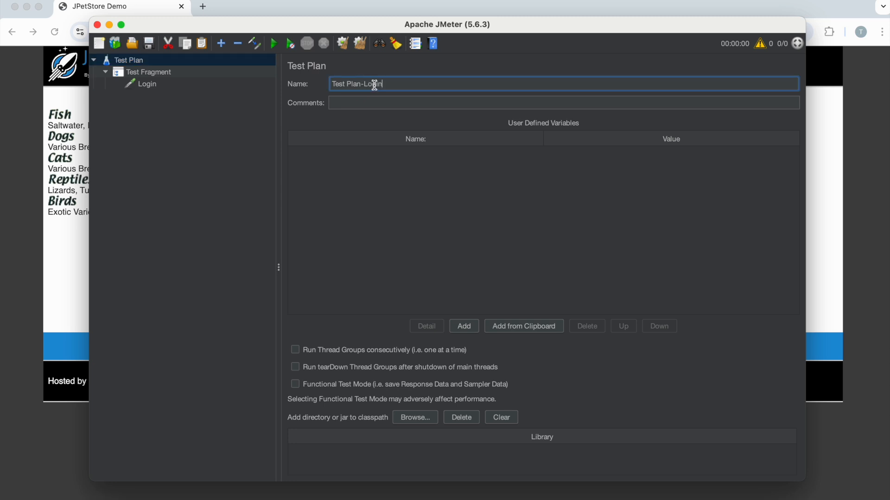
{"action": "left_click", "coordinate": [149, 87]}
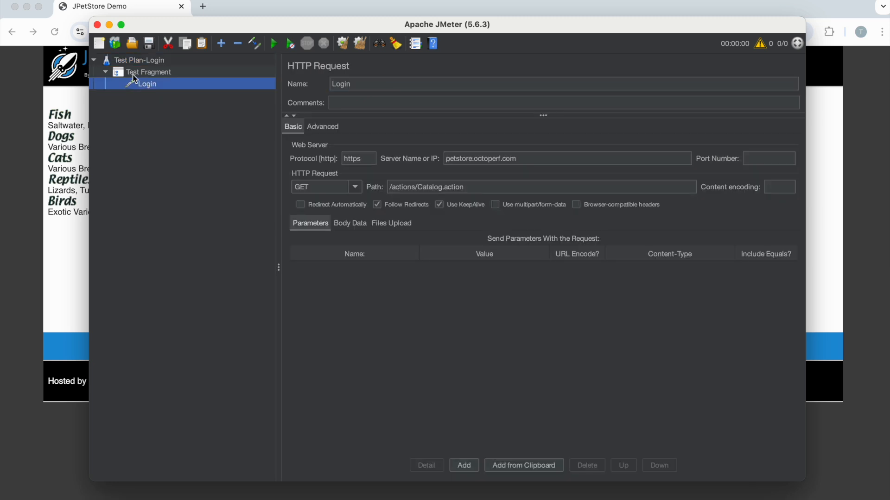
Step: Save the test plan as Login.jmx in the JMeter folder
{"action": "left_click", "coordinate": [149, 43]}
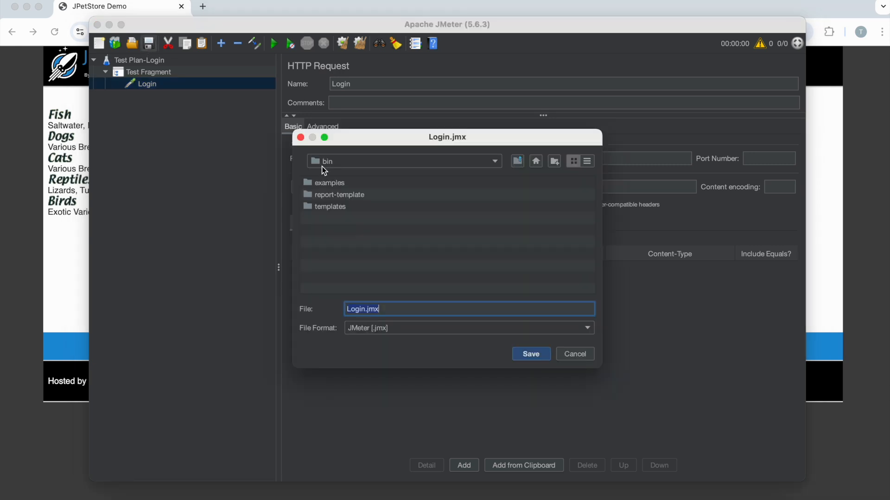
{"action": "left_click", "coordinate": [366, 164]}
{"action": "left_click", "coordinate": [366, 214]}
{"action": "left_click", "coordinate": [524, 354]}
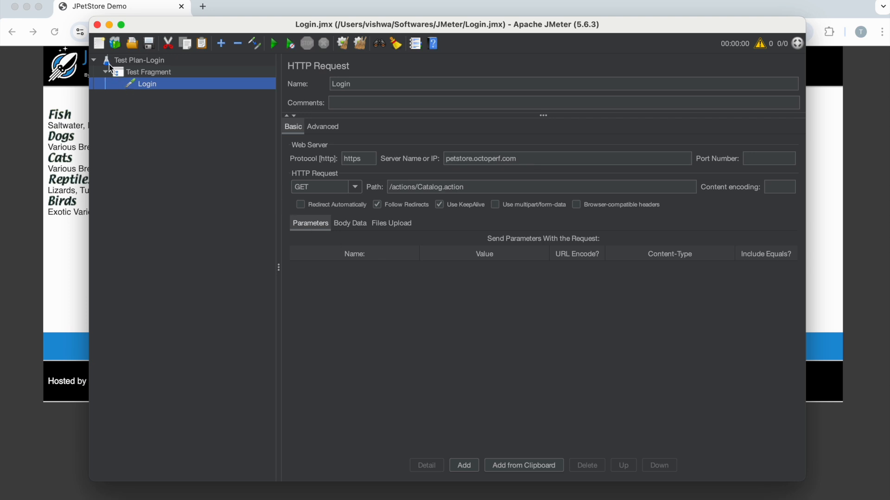
Step: Create a new test plan and add a Thread Group named Thread Group1 to it
{"action": "left_click", "coordinate": [99, 44]}
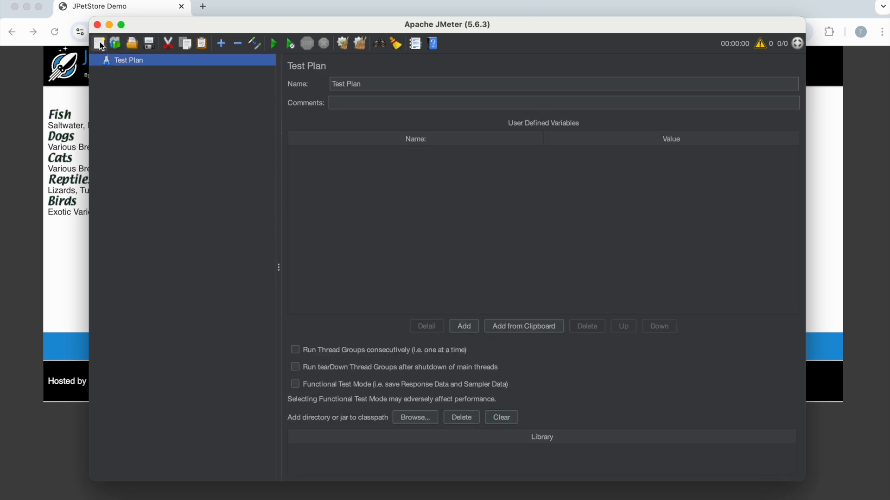
{"action": "right_click", "coordinate": [123, 63]}
{"action": "mouse_move", "coordinate": [218, 69]}
{"action": "mouse_move", "coordinate": [302, 73]}
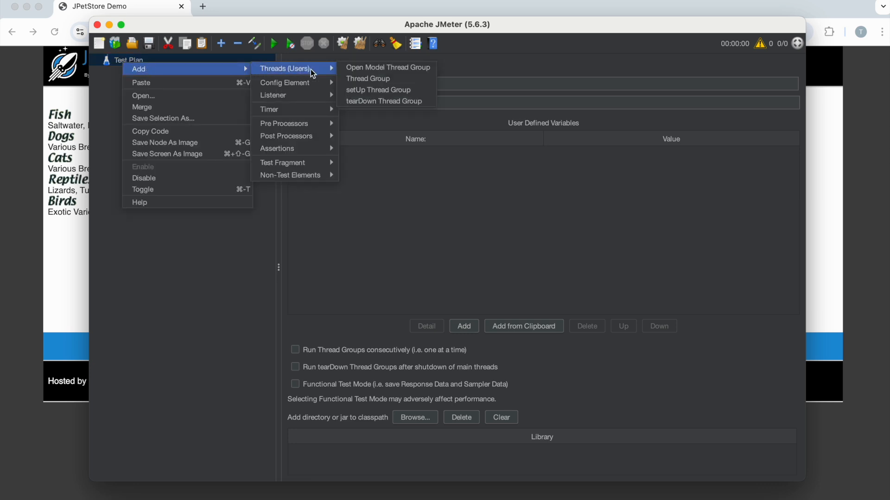
{"action": "left_click", "coordinate": [373, 80]}
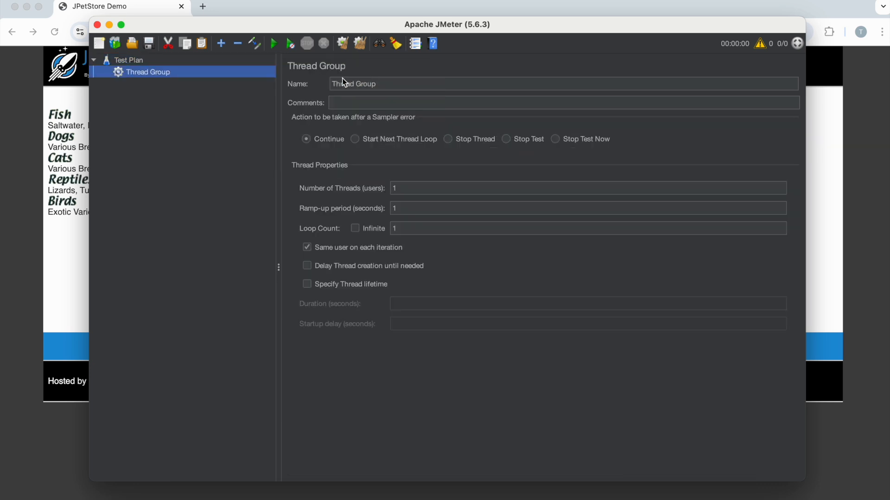
{"action": "left_click", "coordinate": [381, 82]}
{"action": "type", "text": "1"}
Step: Add an HTTP Request sampler to Thread Group1 and name it View Product
{"action": "left_click", "coordinate": [143, 75]}
{"action": "right_click", "coordinate": [143, 76]}
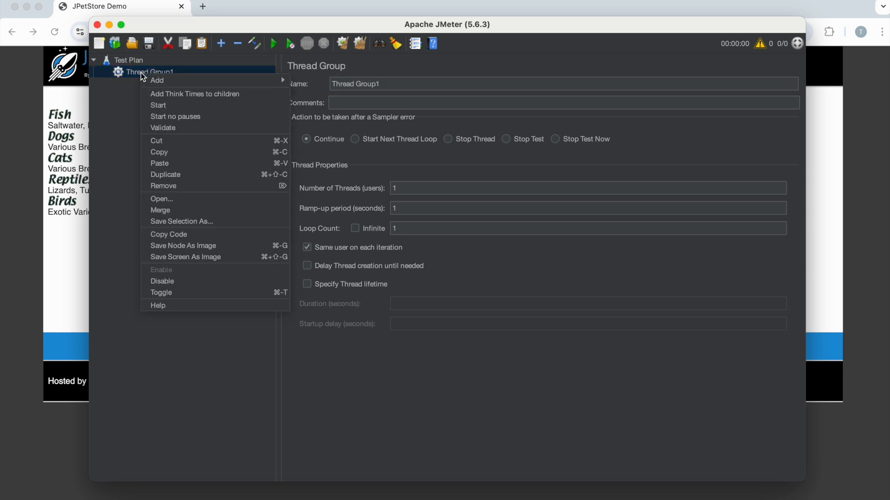
{"action": "mouse_move", "coordinate": [166, 80]}
{"action": "mouse_move", "coordinate": [336, 79]}
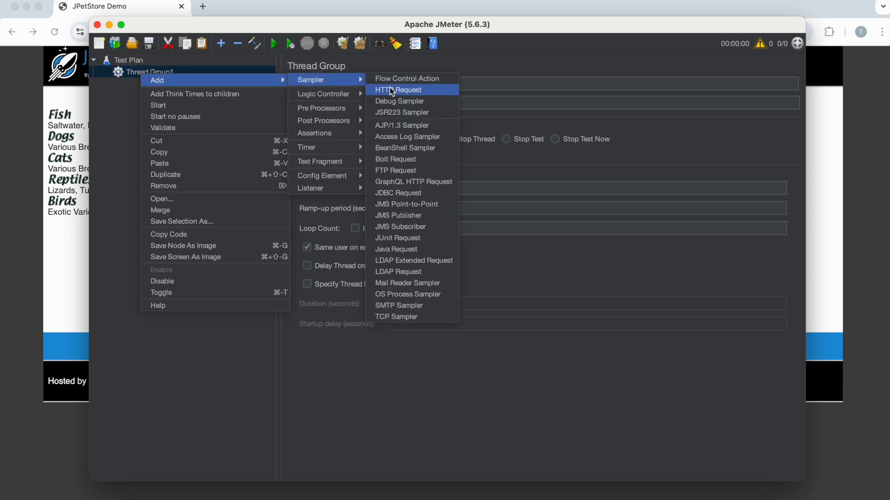
{"action": "left_click", "coordinate": [392, 90]}
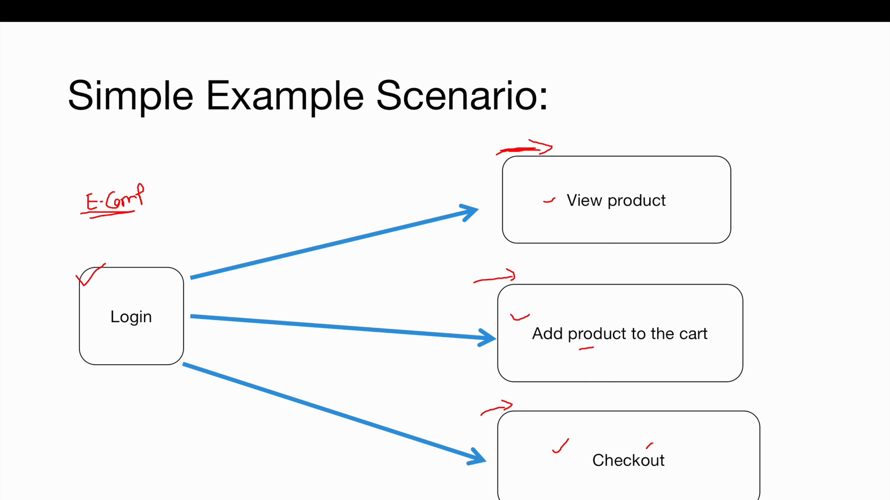
{"action": "key", "text": "Escape"}
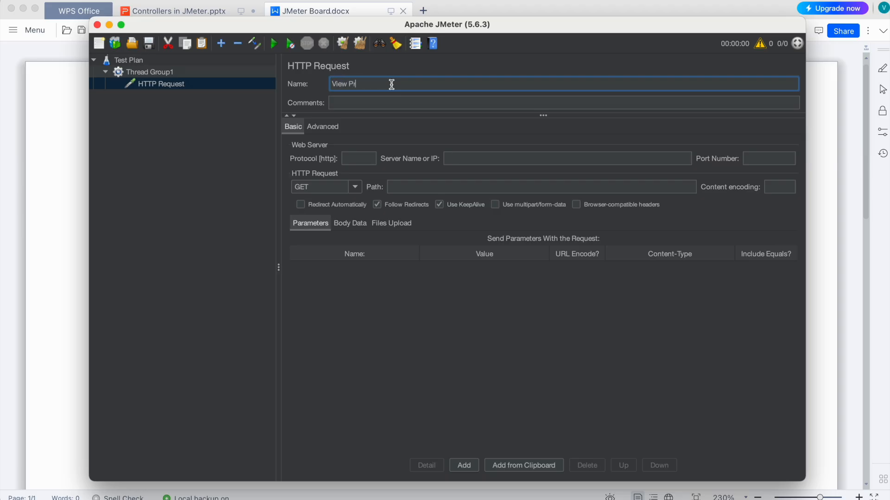
{"action": "type", "text": "oduct"}
Step: Paste two copies of Thread Group1 with its sampler under the Test Plan and select the first copy
{"action": "left_click", "coordinate": [153, 75]}
{"action": "left_click", "coordinate": [128, 59]}
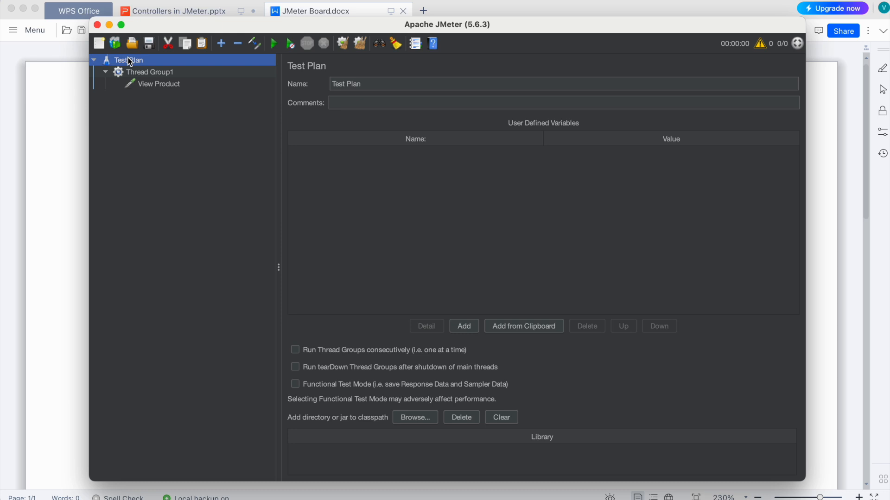
{"action": "key", "text": "ctrl+v"}
{"action": "key", "text": "ctrl+v"}
{"action": "left_click", "coordinate": [149, 95]}
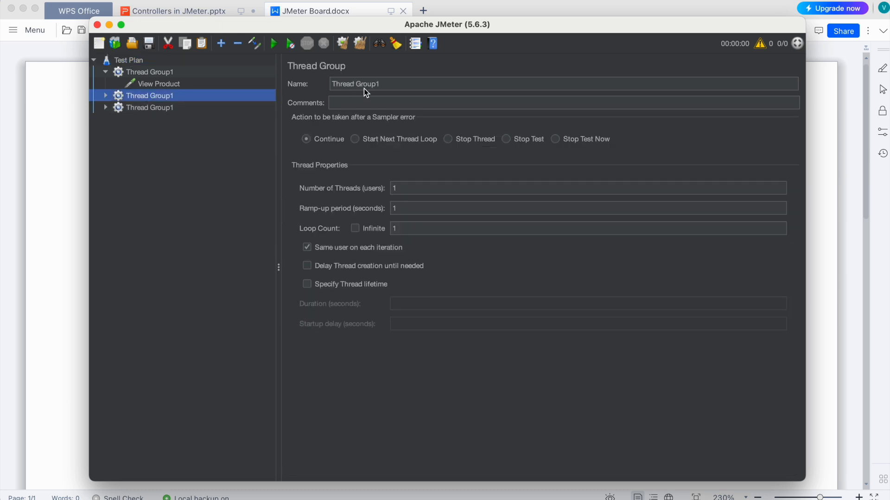
Step: Rename the first copied thread group as Thread Group2 and its HTTP Request sampler as Add product to cart
{"action": "left_click", "coordinate": [395, 84]}
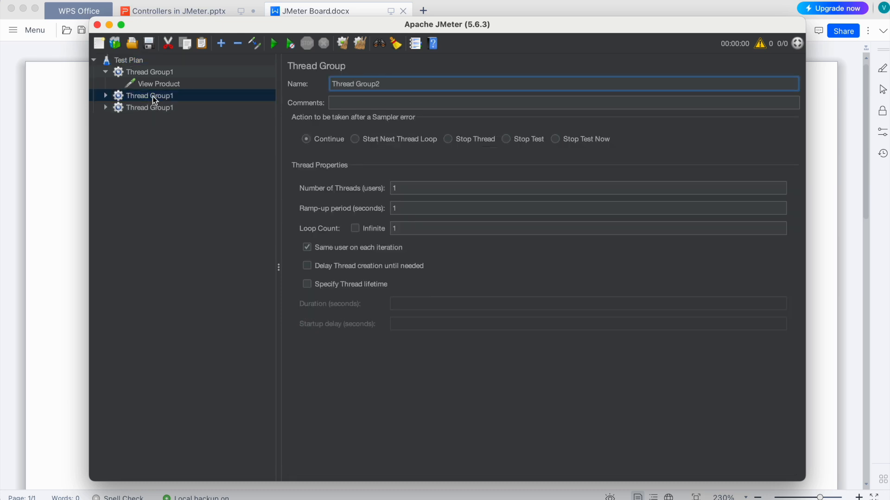
{"action": "left_click", "coordinate": [106, 96]}
{"action": "left_click", "coordinate": [160, 108]}
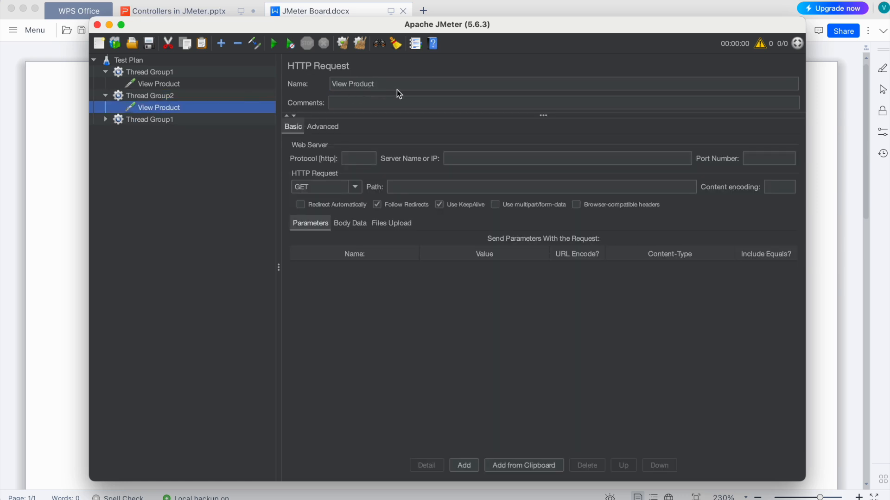
{"action": "left_click_drag", "start_coordinate": [381, 86], "coordinate": [338, 85]}
{"action": "type", "text": "Add p"}
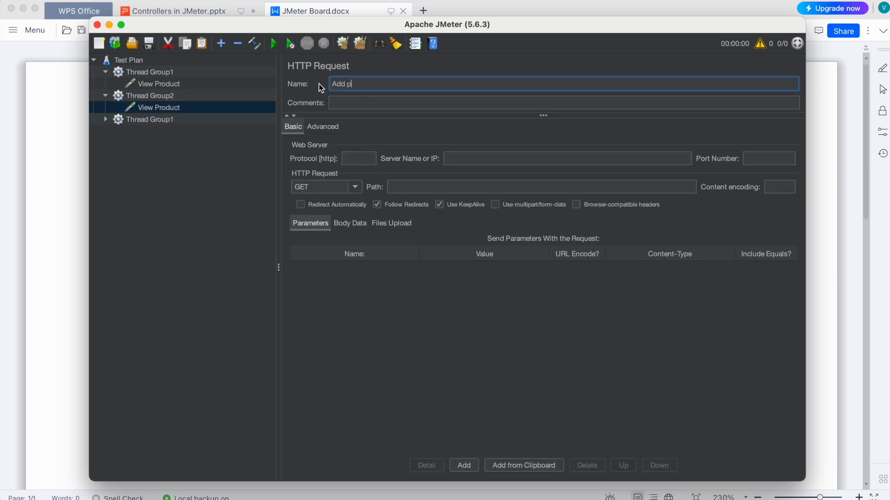
{"action": "type", "text": "roduct to cart"}
Step: Rename the second copied thread group as Thread Group3 and its HTTP Request sampler as Checkout
{"action": "left_click", "coordinate": [106, 120]}
{"action": "left_click", "coordinate": [159, 131]}
{"action": "left_click_drag", "start_coordinate": [376, 84], "coordinate": [323, 87]}
{"action": "type", "text": "Checkout"}
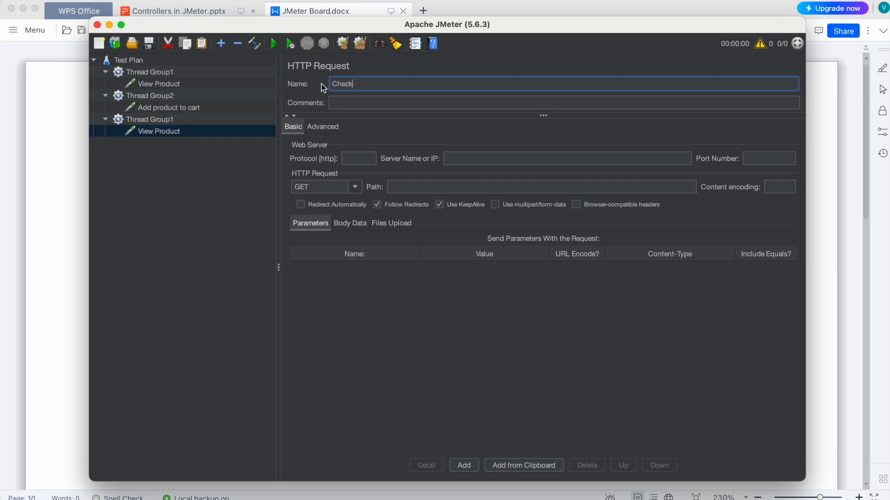
{"action": "left_click", "coordinate": [180, 170]}
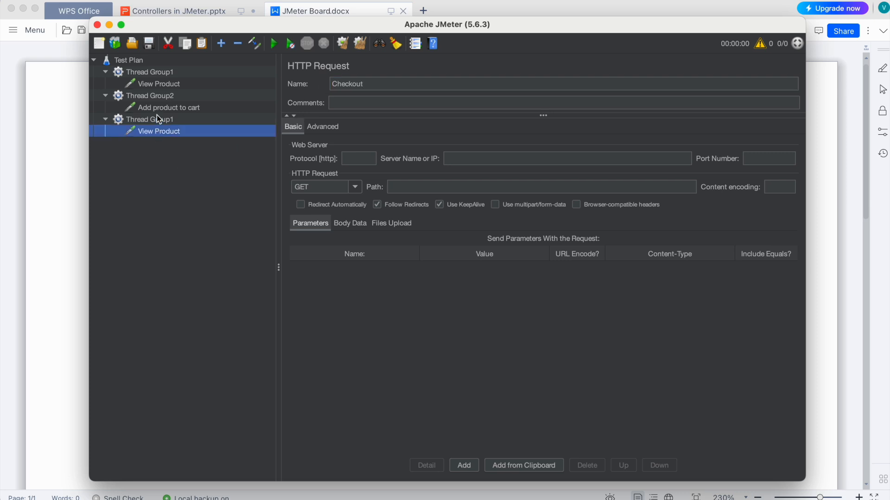
{"action": "left_click", "coordinate": [157, 120]}
{"action": "left_click", "coordinate": [389, 83]}
{"action": "key", "text": "BackSpace"}
{"action": "type", "text": "3"}
{"action": "left_click", "coordinate": [167, 163]}
Step: Add a View Results Tree listener to the Test Plan
{"action": "left_click", "coordinate": [129, 60]}
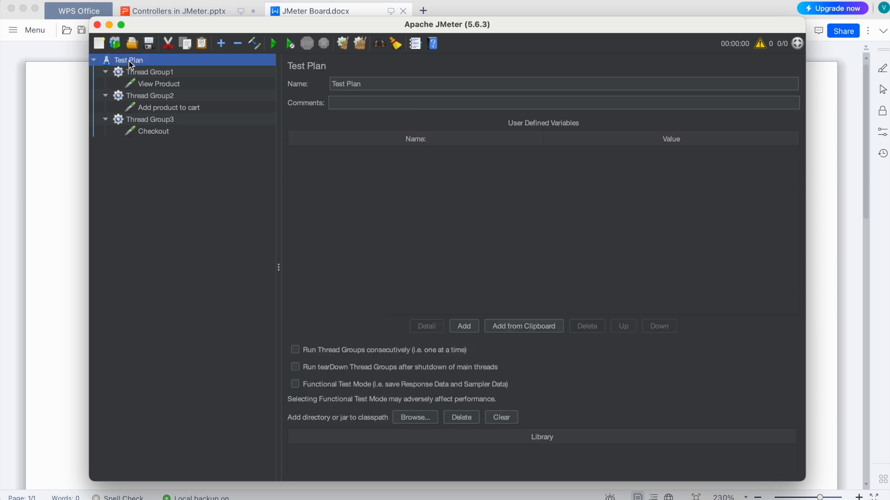
{"action": "right_click", "coordinate": [129, 61]}
{"action": "mouse_move", "coordinate": [146, 68]}
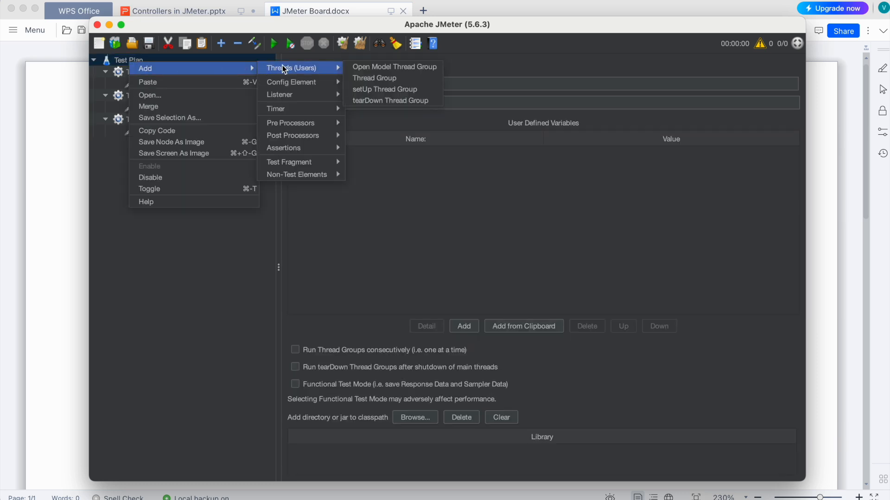
{"action": "mouse_move", "coordinate": [312, 95]}
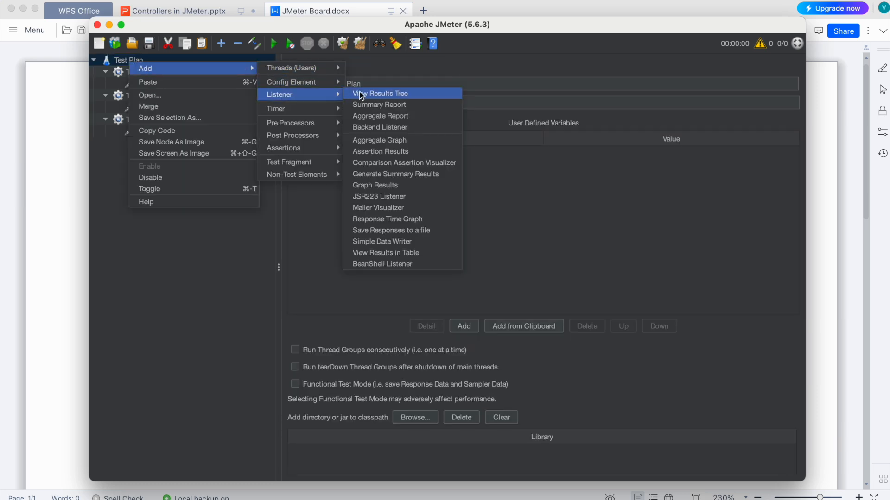
{"action": "left_click", "coordinate": [366, 95]}
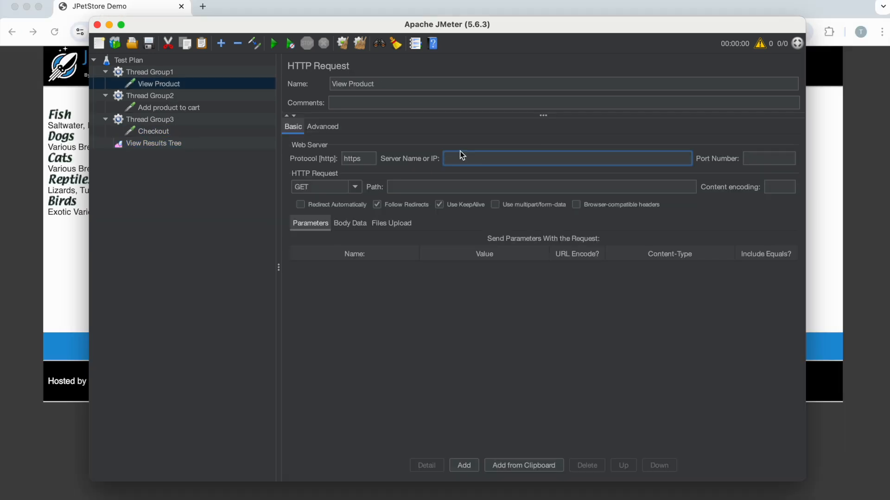
Step: Set the View Product request to protocol https, server petstore.octoperf.com and path /actions/Catalog.action
{"action": "type", "text": "https://petstore.octoperf.com/actions/Catalog.action"}
{"action": "left_click_drag", "start_coordinate": [469, 159], "coordinate": [442, 162]}
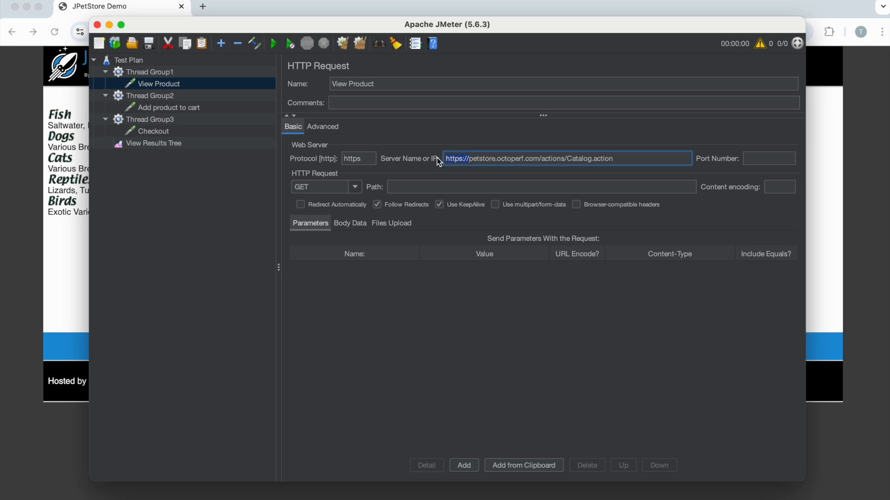
{"action": "key", "text": "BackSpace"}
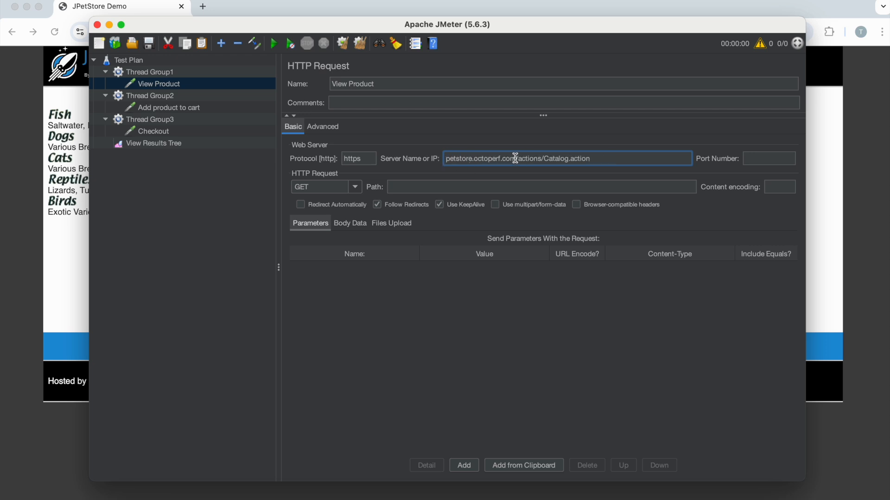
{"action": "left_click_drag", "start_coordinate": [515, 159], "coordinate": [635, 159]}
{"action": "key", "text": "super+c"}
{"action": "key", "text": "BackSpace"}
{"action": "left_click", "coordinate": [409, 191]}
{"action": "key", "text": "super+v"}
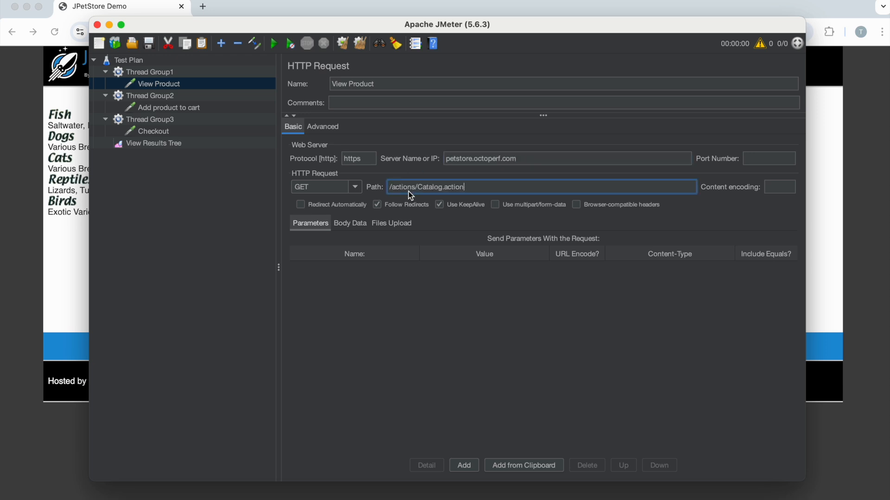
Step: Set the path of the Add product to cart and Checkout requests to /actions/Catalog.action
{"action": "left_click", "coordinate": [162, 108]}
{"action": "left_click", "coordinate": [435, 188]}
{"action": "key", "text": "super+v"}
{"action": "left_click", "coordinate": [161, 131]}
{"action": "left_click", "coordinate": [402, 185]}
{"action": "key", "text": "super+v"}
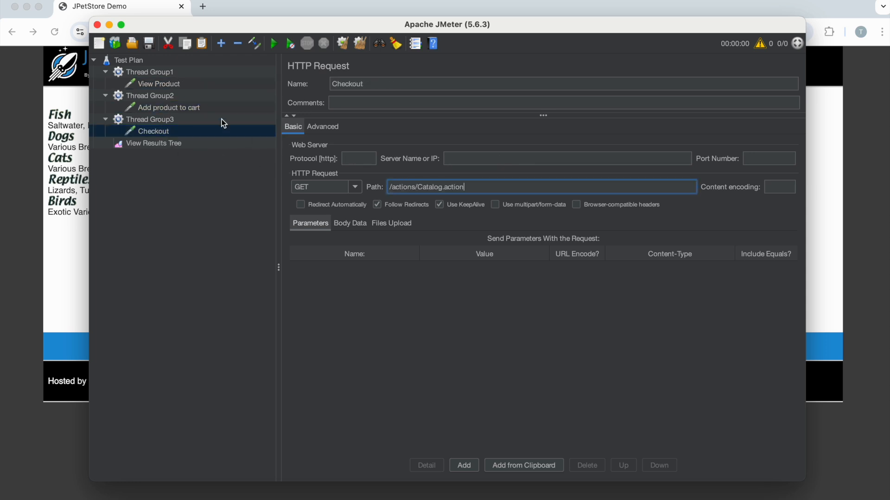
Step: Copy the server name petstore.octoperf.com from View Product into the Add product to cart and Checkout requests
{"action": "left_click", "coordinate": [151, 74]}
{"action": "left_click", "coordinate": [155, 84]}
{"action": "double_click", "coordinate": [477, 159]}
{"action": "key", "text": "super+c"}
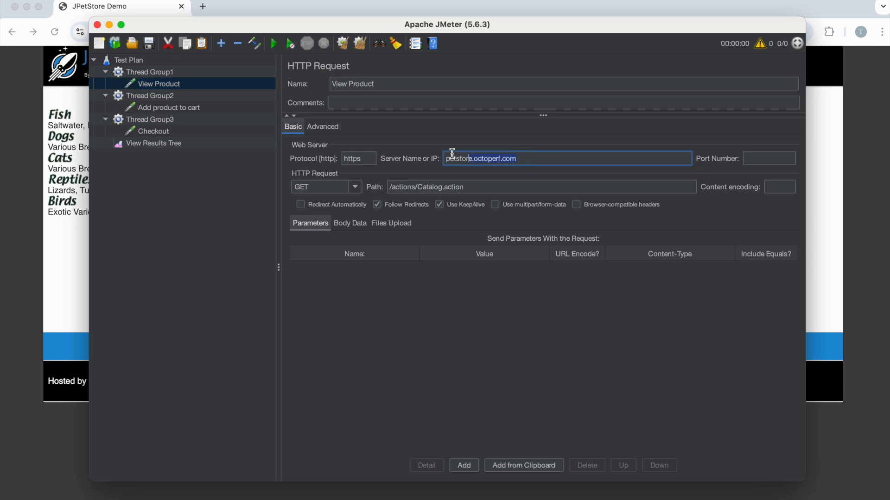
{"action": "left_click", "coordinate": [165, 99]}
{"action": "left_click", "coordinate": [165, 107]}
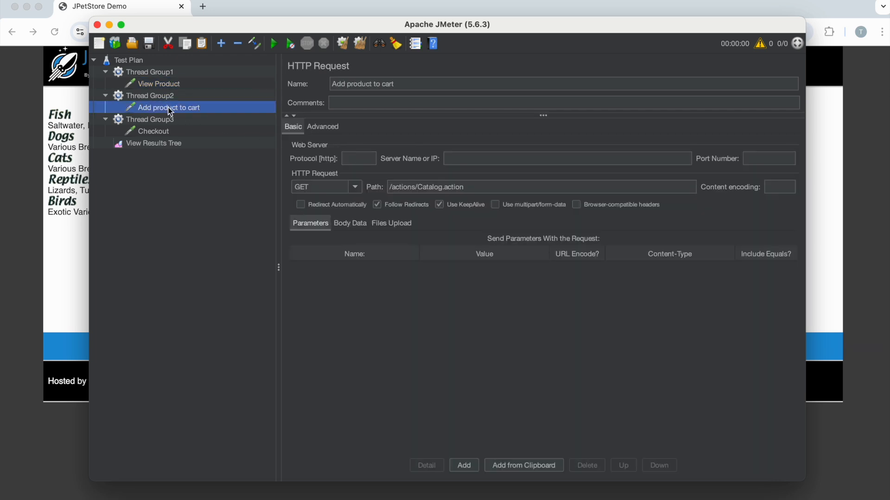
{"action": "left_click", "coordinate": [479, 163]}
{"action": "key", "text": "super+v"}
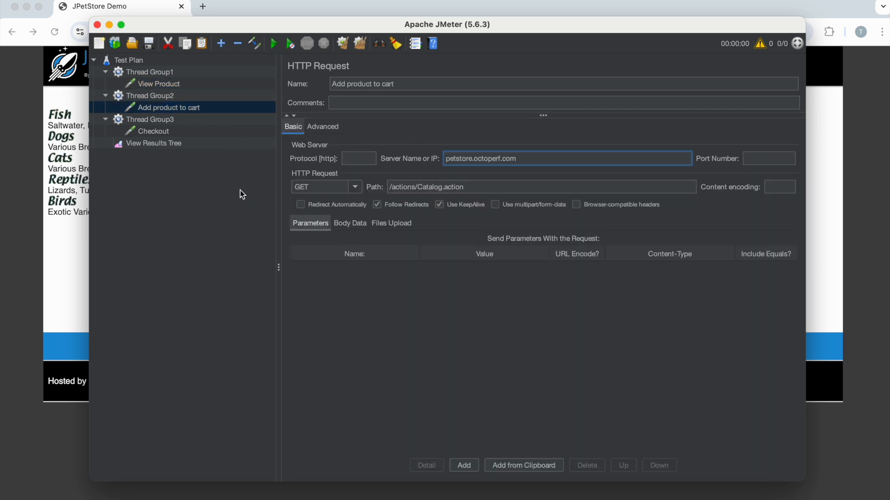
{"action": "left_click", "coordinate": [154, 133]}
{"action": "left_click", "coordinate": [471, 162]}
{"action": "key", "text": "super+v"}
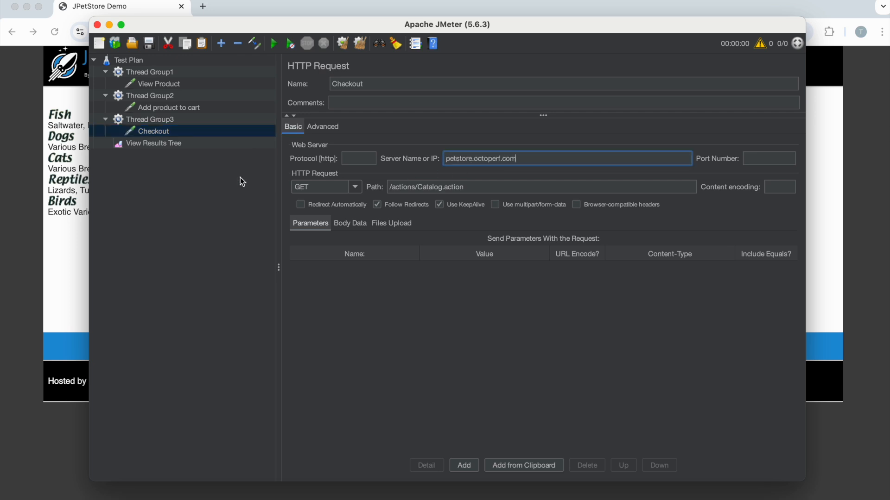
Step: Review the View Product, Add product to cart and Checkout request settings and the View Results Tree listener
{"action": "left_click", "coordinate": [202, 181]}
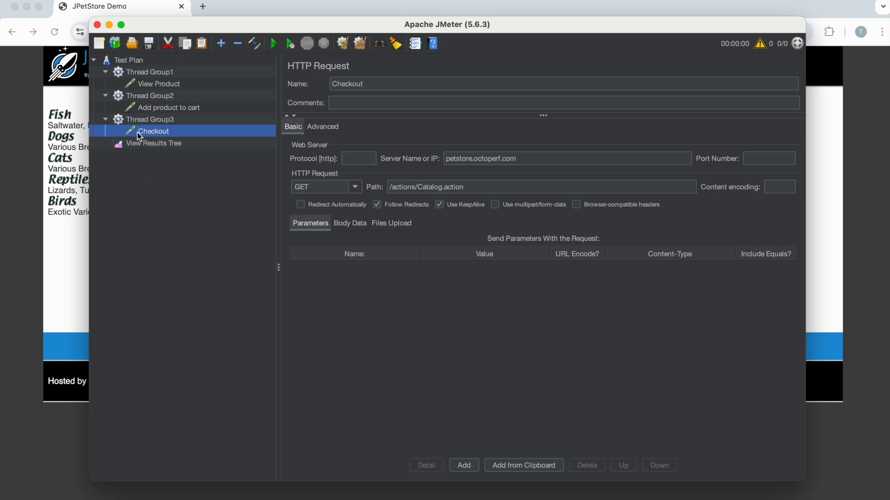
{"action": "left_click", "coordinate": [145, 110]}
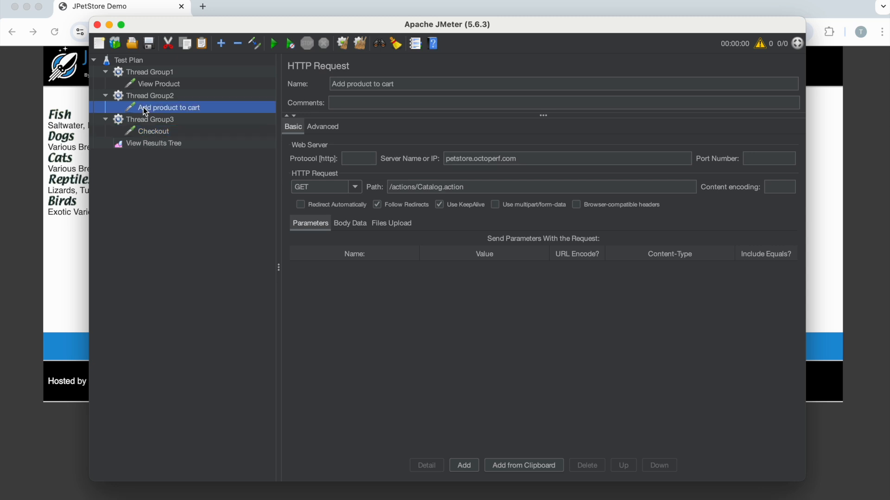
{"action": "left_click", "coordinate": [146, 85]}
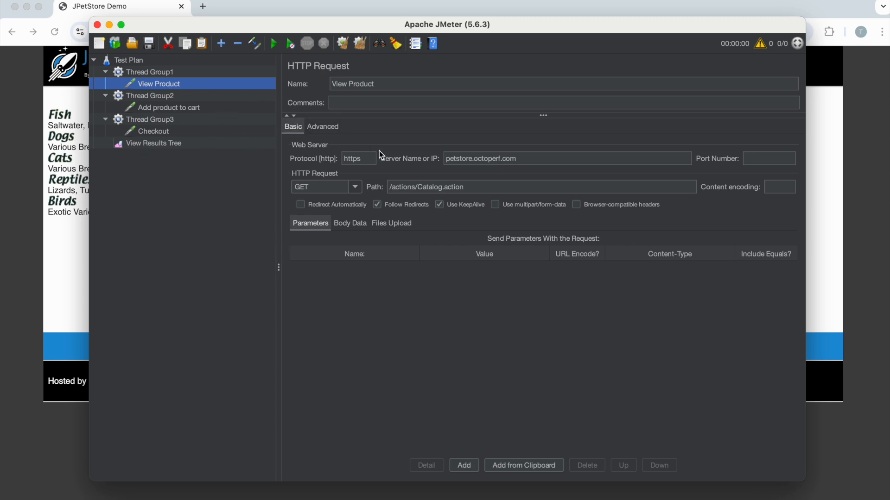
{"action": "left_click", "coordinate": [168, 143]}
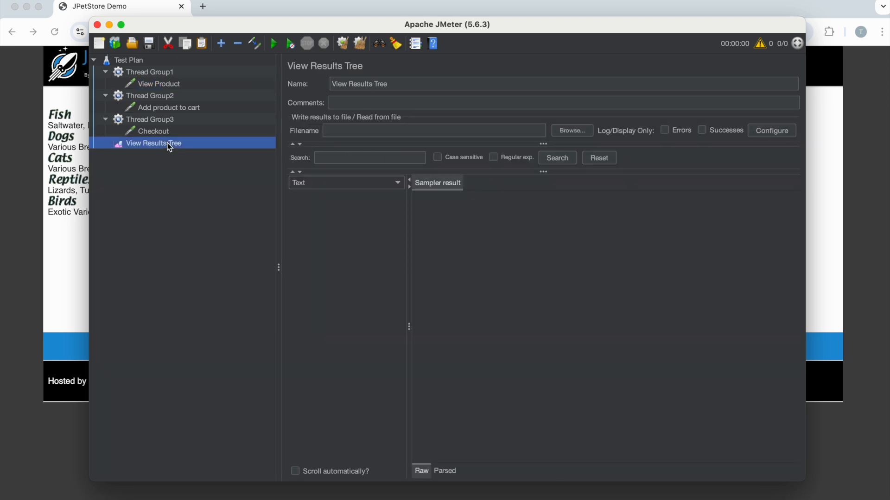
{"action": "left_click", "coordinate": [153, 86]}
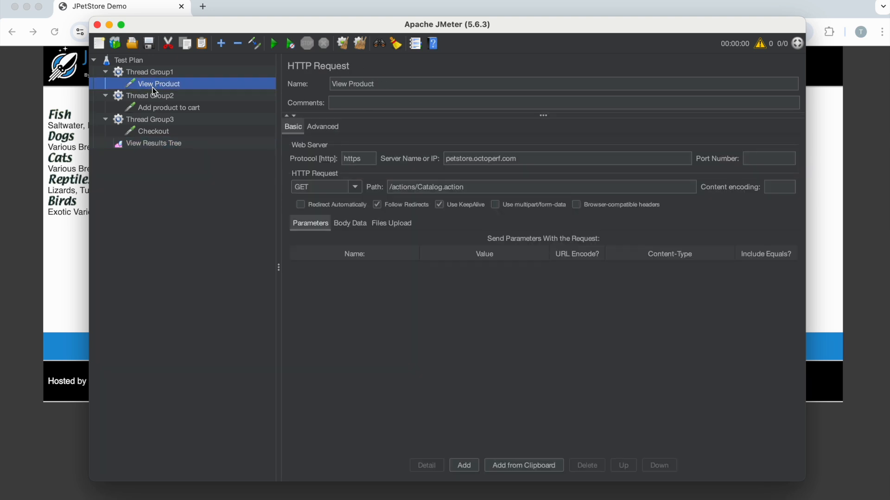
{"action": "left_click", "coordinate": [158, 108]}
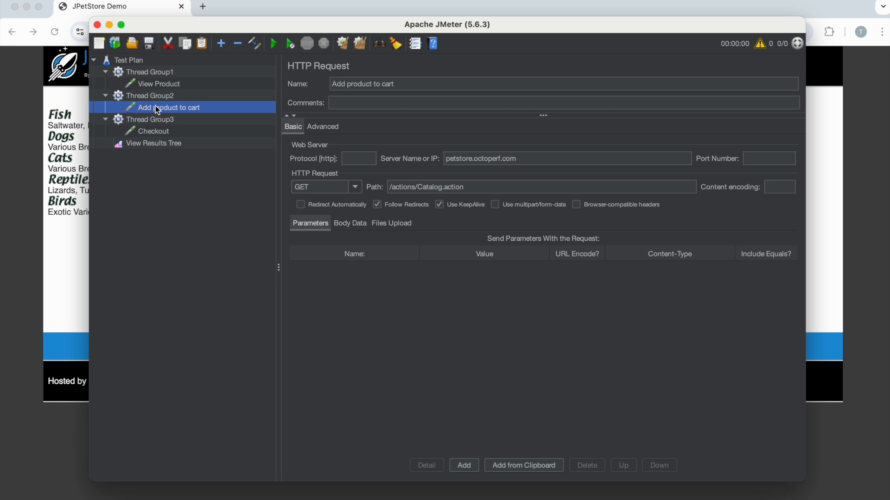
{"action": "left_click", "coordinate": [154, 134]}
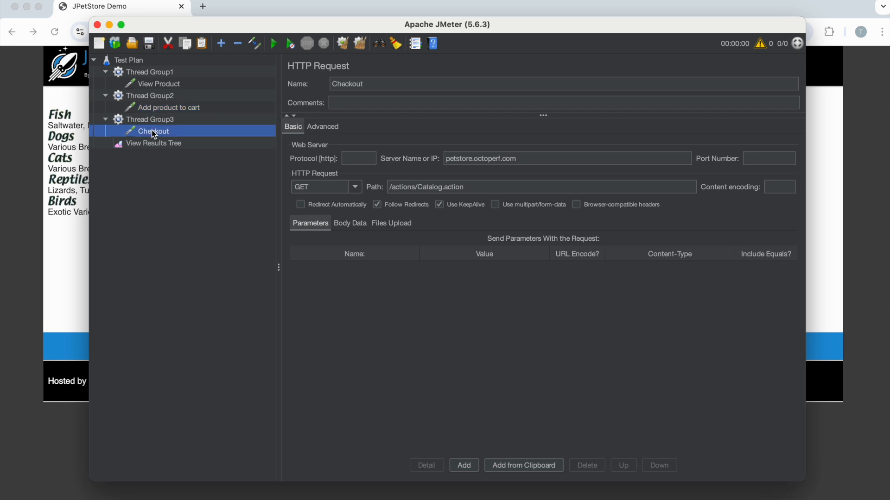
{"action": "left_click", "coordinate": [147, 108]}
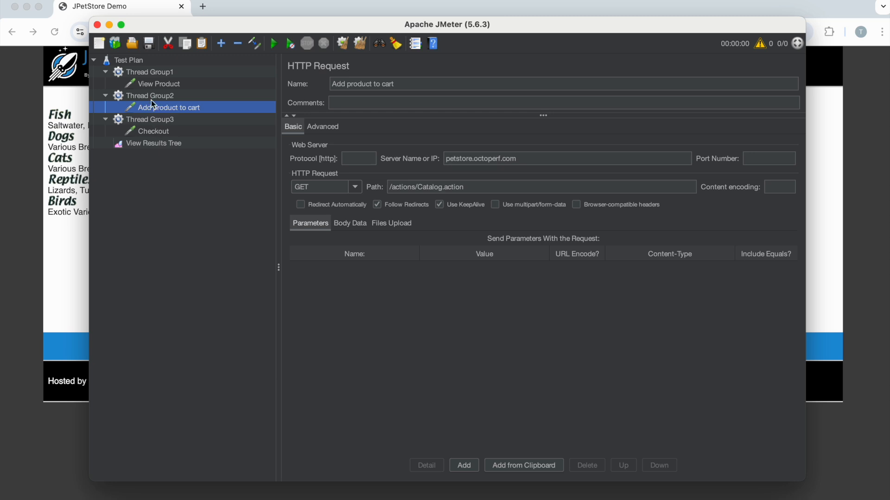
Step: Add an Include Controller to Thread Group1 and move it above the View Product sampler
{"action": "left_click", "coordinate": [150, 74]}
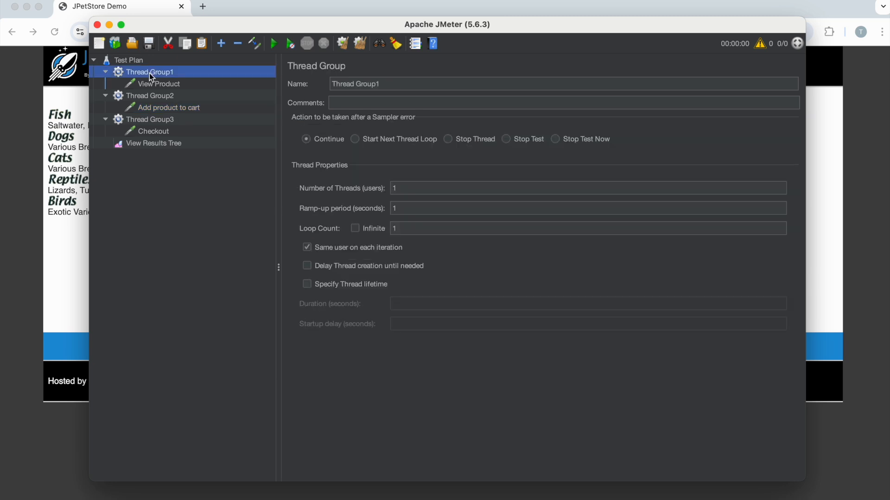
{"action": "right_click", "coordinate": [151, 74]}
{"action": "mouse_move", "coordinate": [199, 81]}
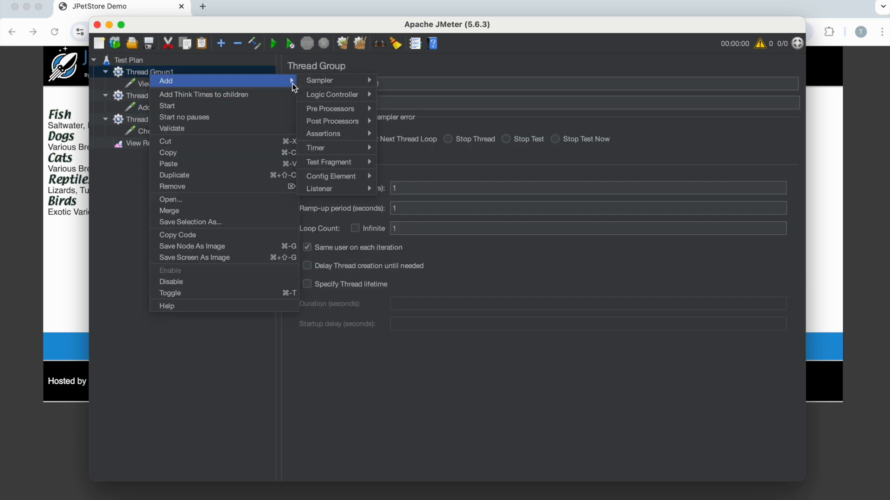
{"action": "mouse_move", "coordinate": [338, 95]}
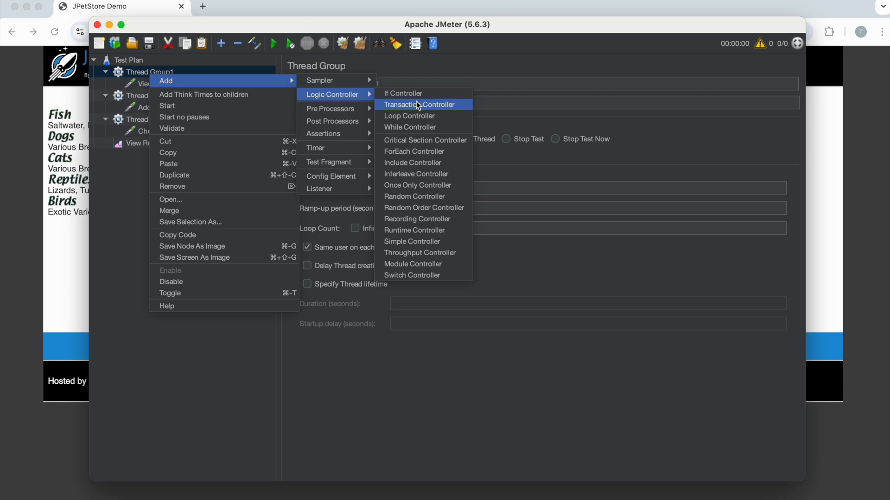
{"action": "left_click", "coordinate": [416, 163]}
{"action": "left_click_drag", "start_coordinate": [160, 96], "coordinate": [164, 80]}
Step: Choose Login.jmx from the JMeter folder as the test plan file of Thread Group1's Include Controller
{"action": "left_click", "coordinate": [335, 131]}
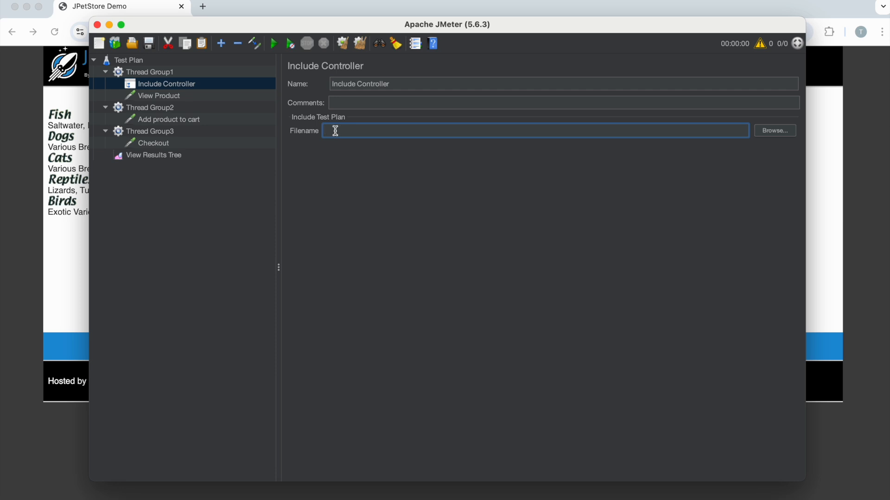
{"action": "left_click", "coordinate": [766, 130]}
{"action": "left_click", "coordinate": [346, 206]}
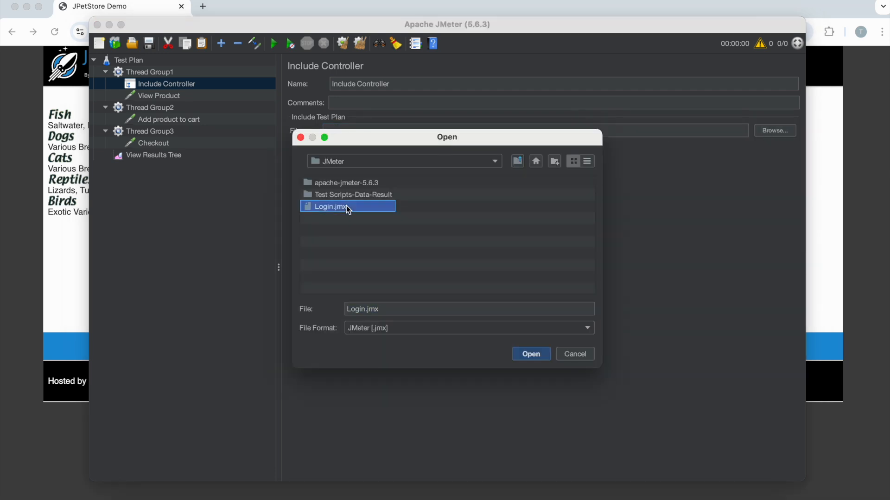
{"action": "left_click", "coordinate": [581, 354]}
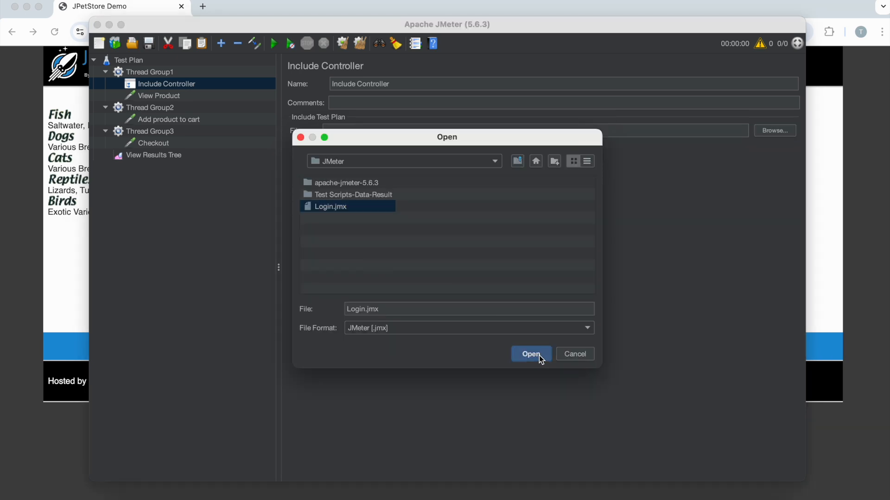
{"action": "left_click", "coordinate": [538, 355]}
{"action": "left_click_drag", "start_coordinate": [491, 131], "coordinate": [310, 129]}
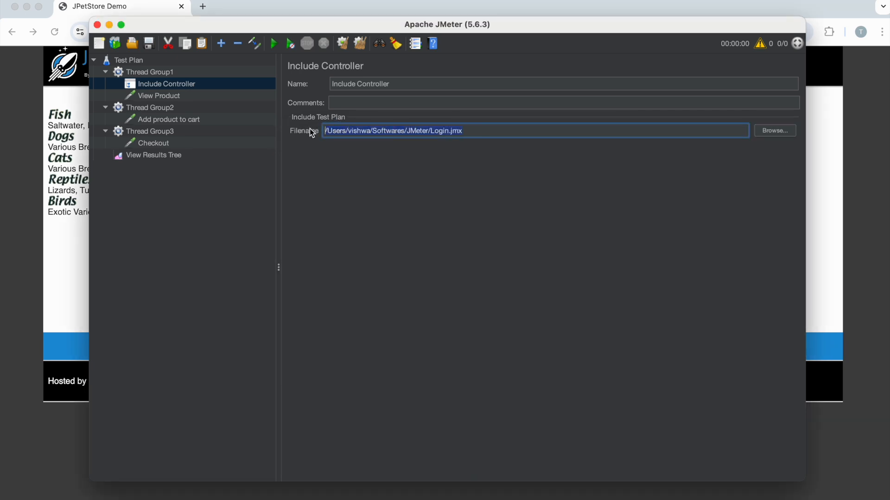
{"action": "left_click", "coordinate": [151, 83]}
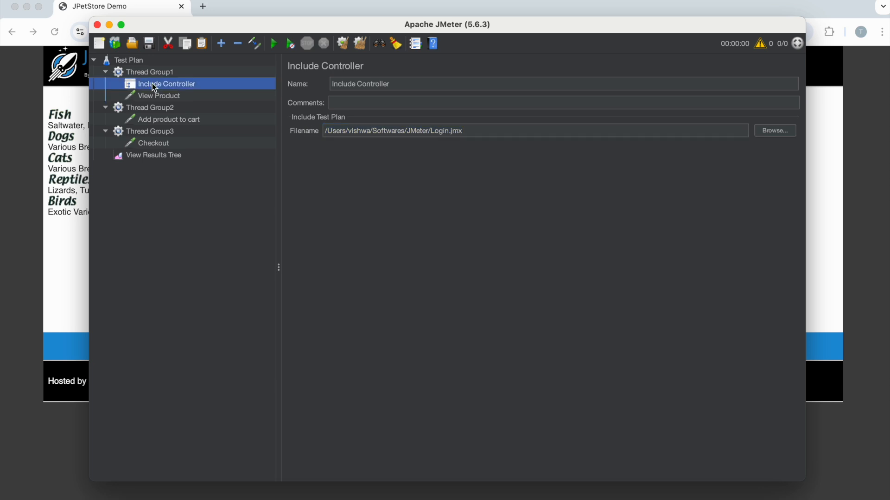
{"action": "left_click", "coordinate": [157, 96]}
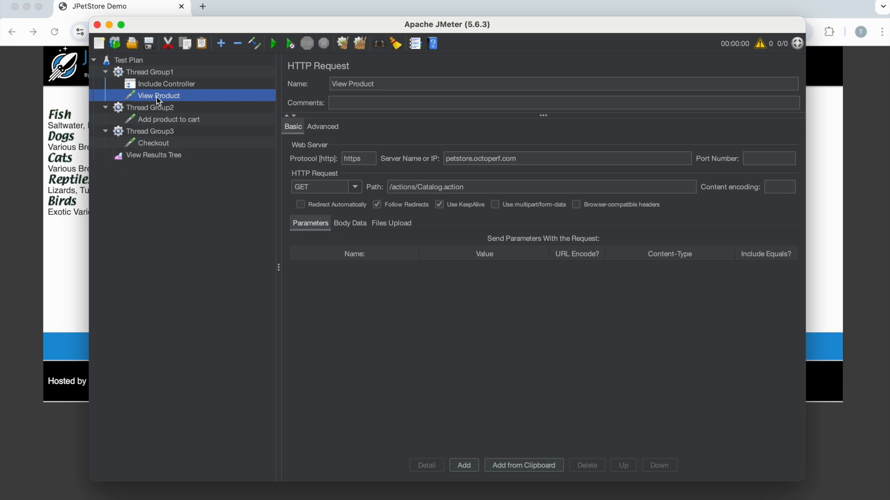
Step: Add an Include Controller to Thread Group2 and place it above the Add product to cart sampler
{"action": "left_click", "coordinate": [162, 109]}
{"action": "right_click", "coordinate": [162, 110]}
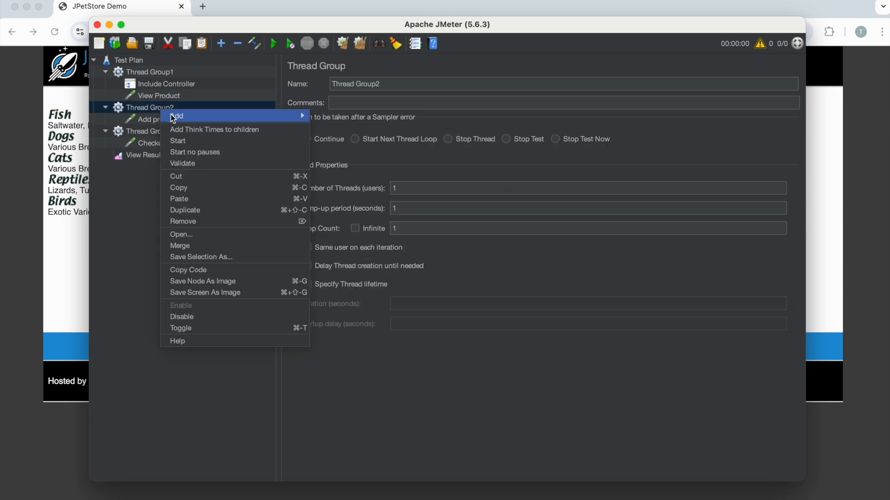
{"action": "mouse_move", "coordinate": [260, 118]}
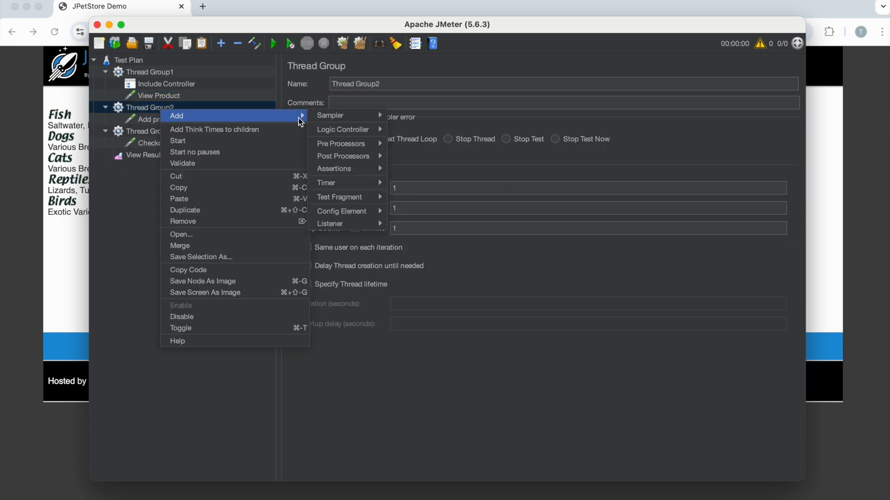
{"action": "mouse_move", "coordinate": [348, 130]}
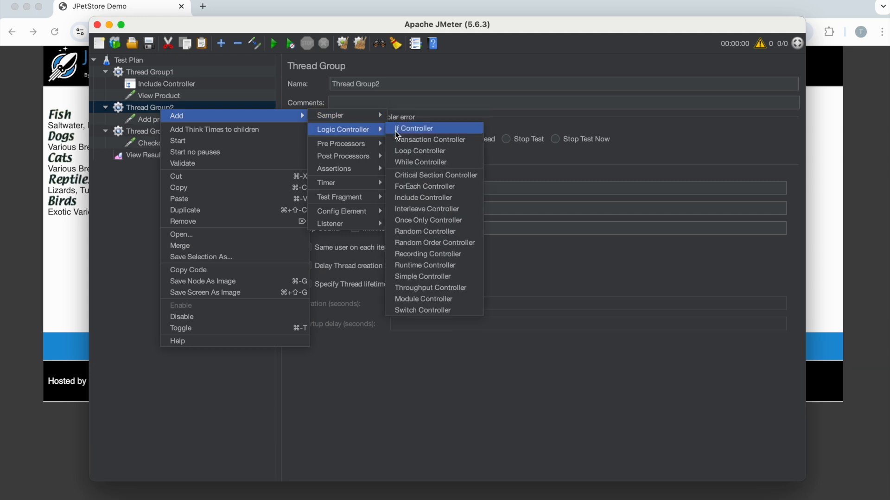
{"action": "left_click", "coordinate": [435, 198]}
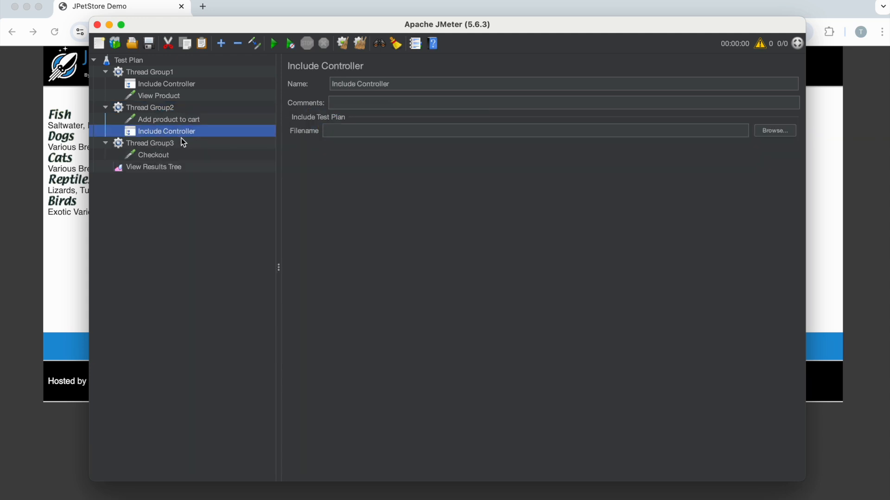
{"action": "left_click", "coordinate": [170, 120]}
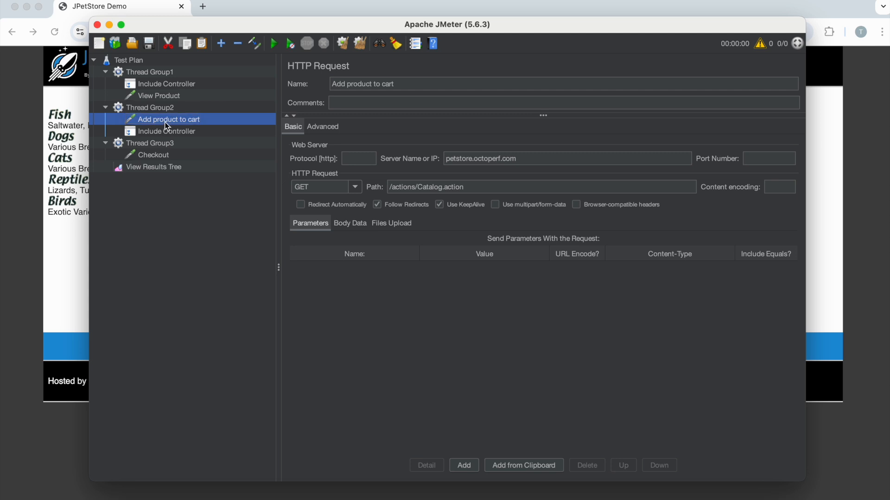
{"action": "left_click_drag", "start_coordinate": [156, 122], "coordinate": [152, 136]}
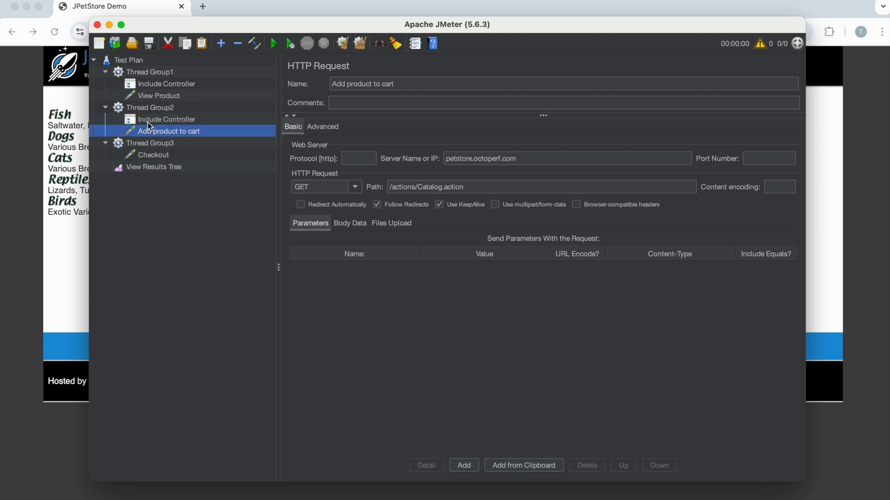
Step: Set Login.jmx from the JMeter folder as the included test plan of Thread Group2's Include Controller
{"action": "left_click", "coordinate": [149, 121]}
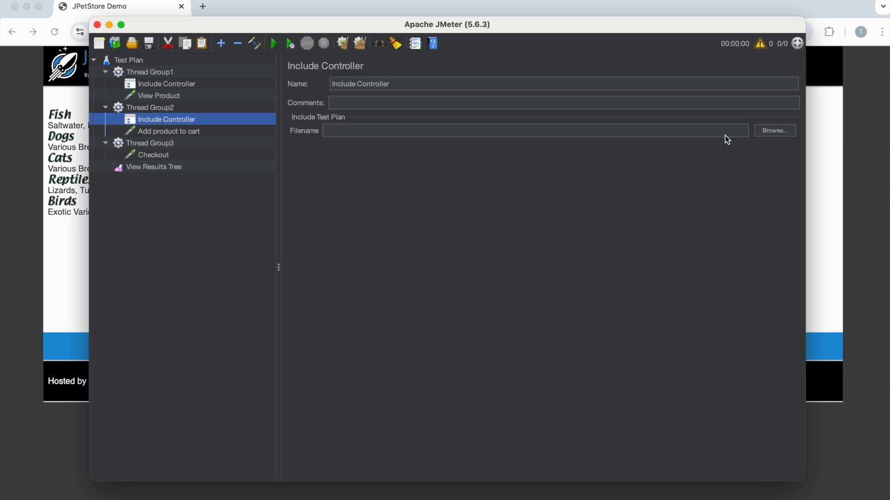
{"action": "left_click", "coordinate": [773, 134]}
{"action": "left_click", "coordinate": [327, 207]}
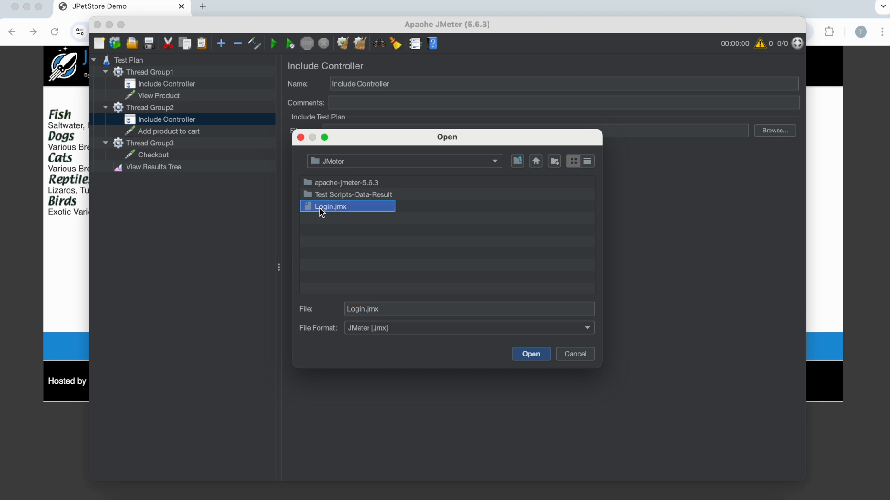
{"action": "left_click", "coordinate": [528, 354]}
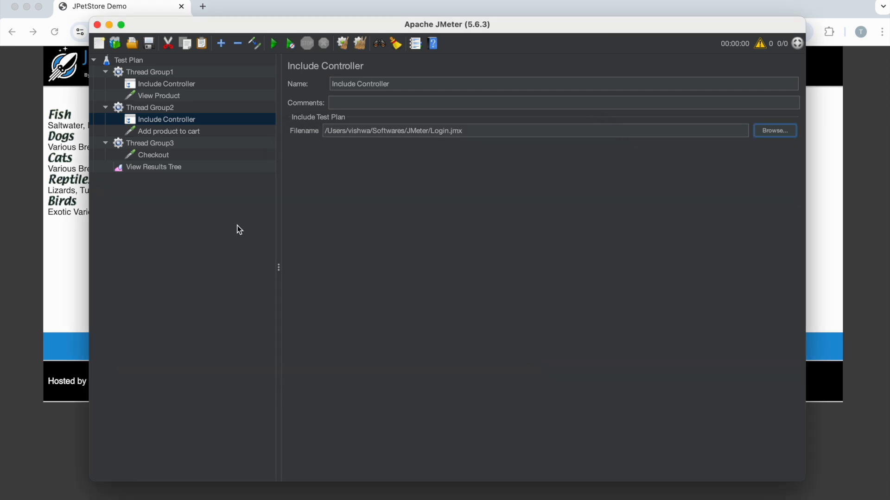
Step: Add an Include Controller to Thread Group3 and place it above the Checkout sampler
{"action": "left_click", "coordinate": [144, 144]}
{"action": "left_click", "coordinate": [146, 158]}
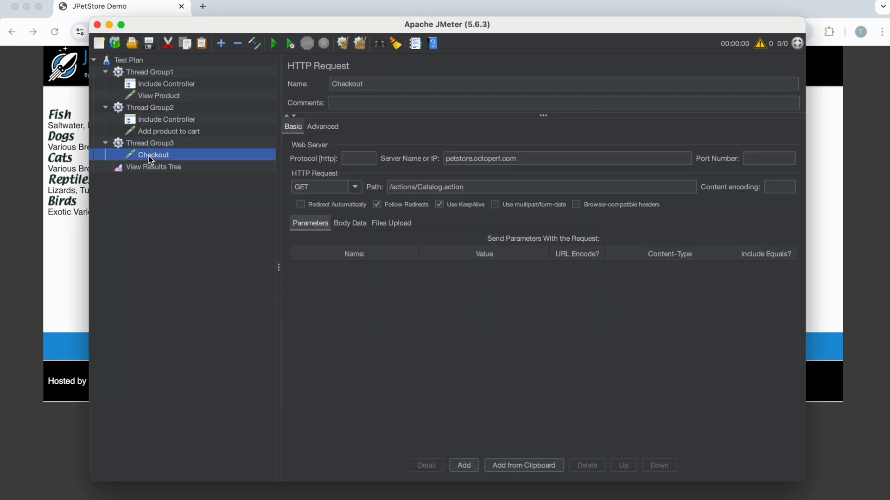
{"action": "left_click", "coordinate": [153, 144]}
{"action": "right_click", "coordinate": [153, 144]}
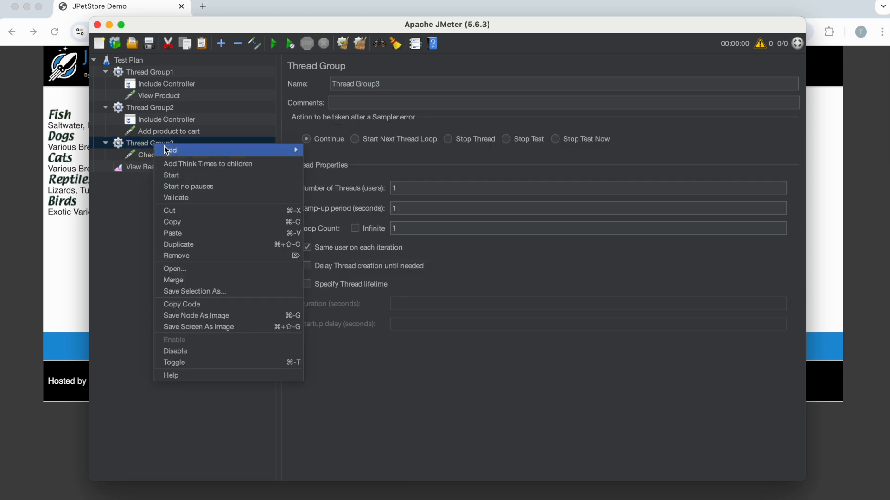
{"action": "mouse_move", "coordinate": [272, 153]}
{"action": "mouse_move", "coordinate": [331, 167]}
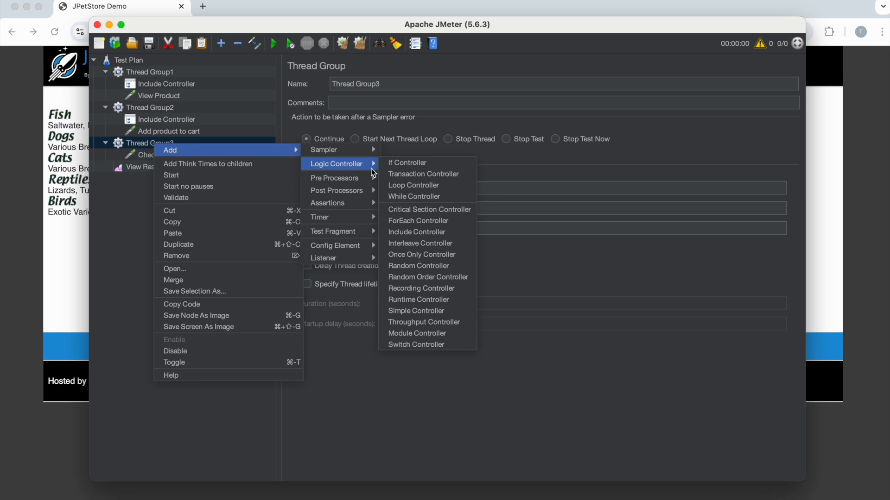
{"action": "left_click", "coordinate": [424, 231]}
{"action": "left_click_drag", "start_coordinate": [154, 163], "coordinate": [154, 157]}
Step: Set Login.jmx from the JMeter folder as the included test plan of Thread Group3's Include Controller
{"action": "left_click", "coordinate": [782, 134]}
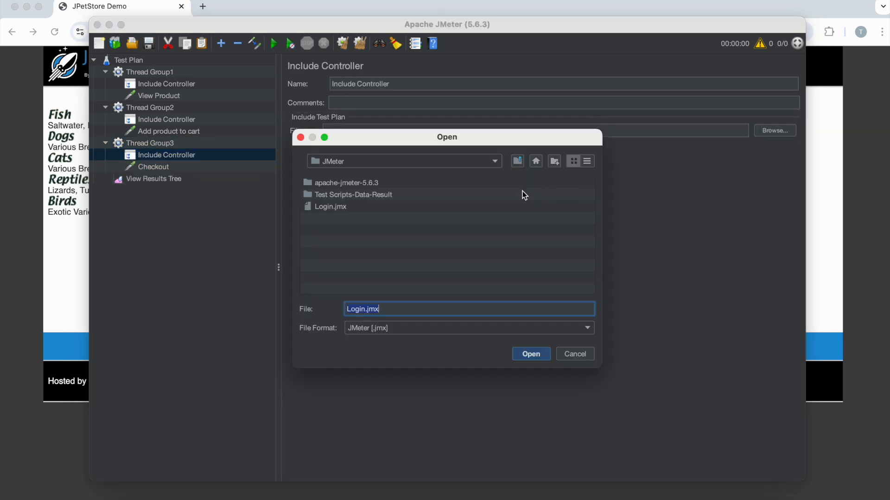
{"action": "left_click", "coordinate": [333, 207]}
{"action": "left_click", "coordinate": [541, 354]}
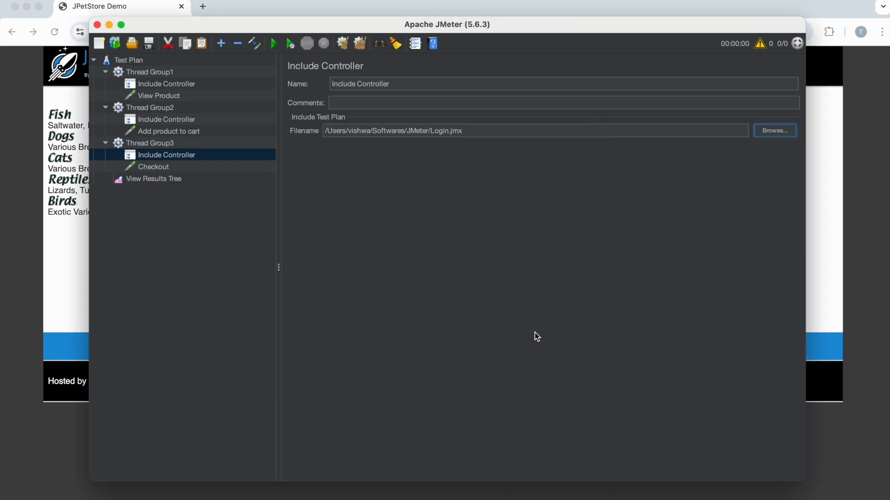
Step: Review the samplers and the included file path of the Include Controller in each of the three thread groups
{"action": "left_click", "coordinate": [159, 181]}
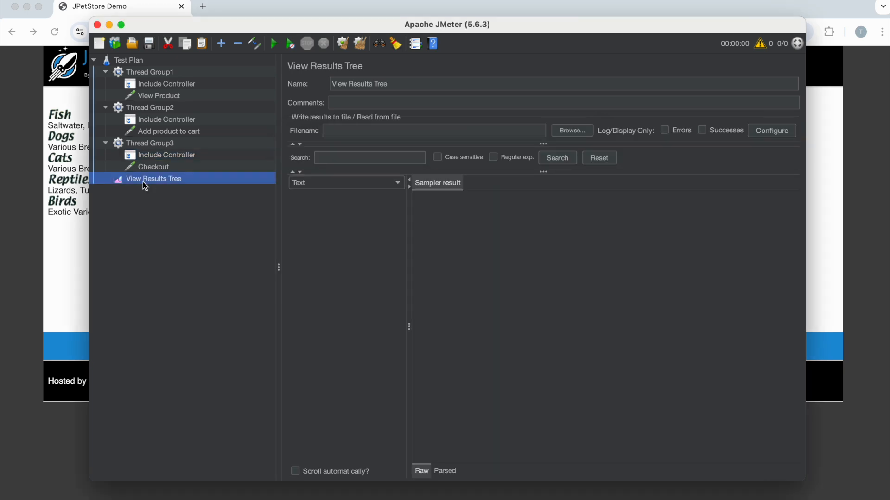
{"action": "left_click", "coordinate": [151, 98]}
{"action": "left_click", "coordinate": [155, 87]}
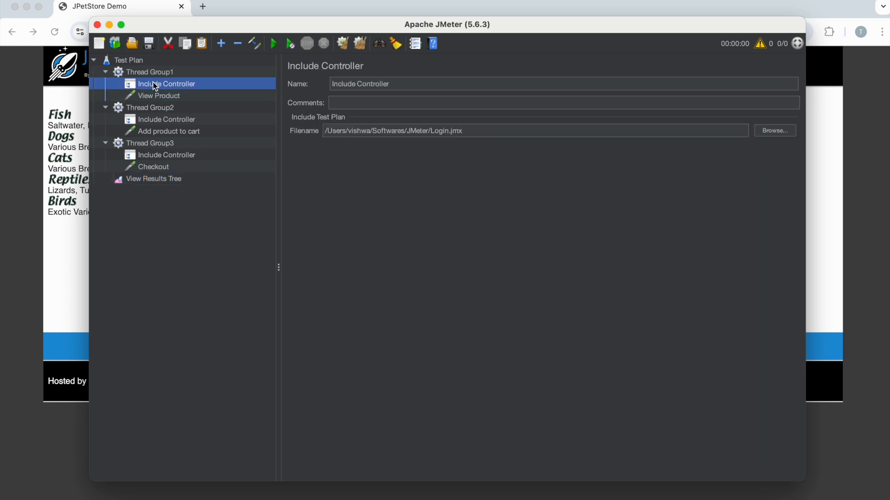
{"action": "left_click", "coordinate": [150, 133]}
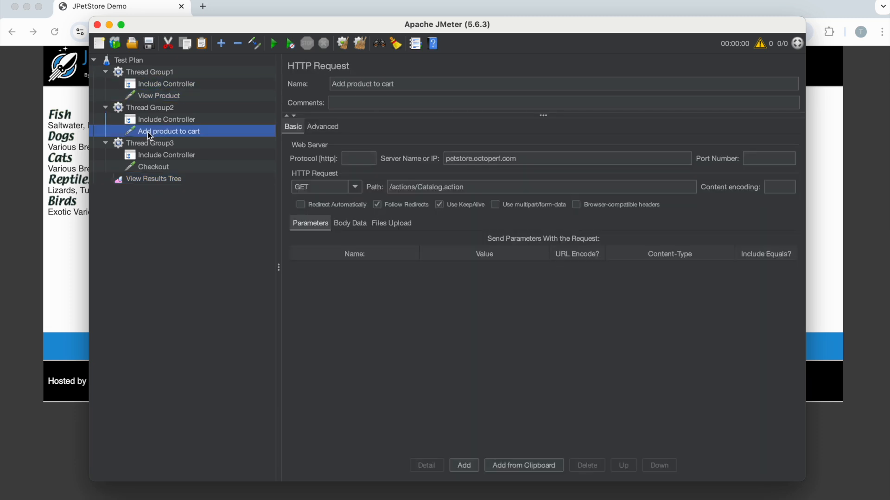
{"action": "left_click", "coordinate": [153, 122]}
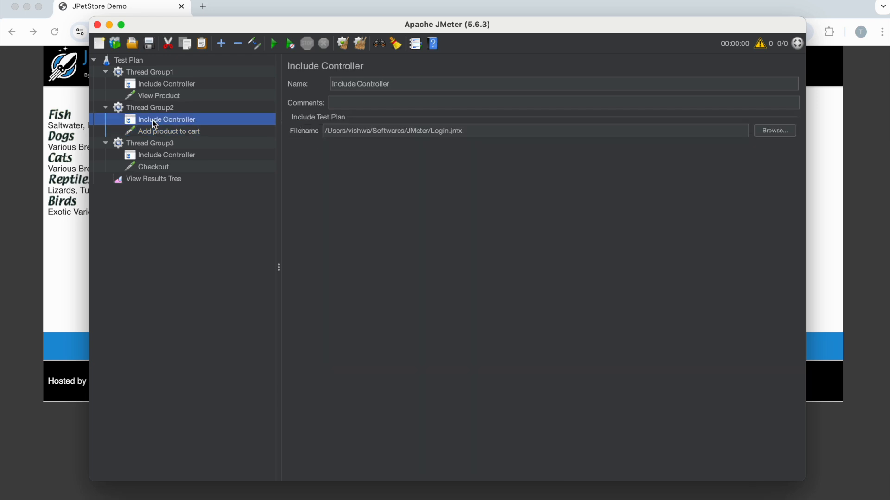
{"action": "left_click_drag", "start_coordinate": [477, 129], "coordinate": [324, 134]}
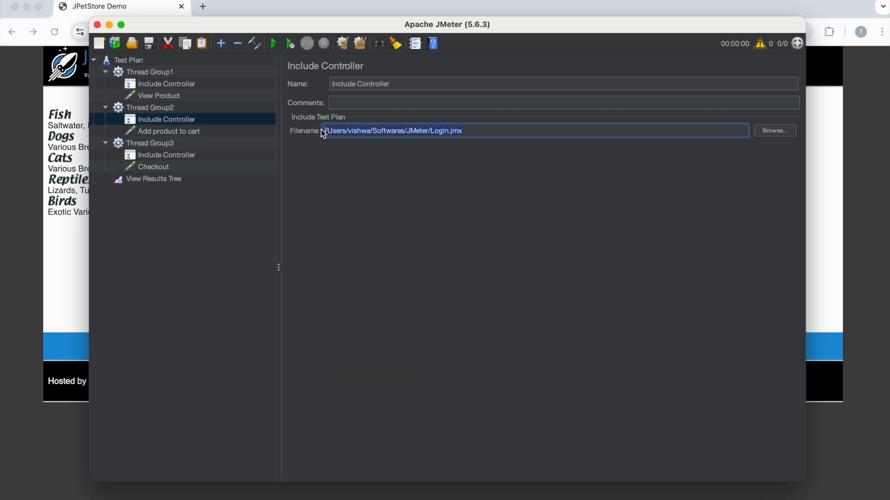
{"action": "left_click", "coordinate": [148, 167]}
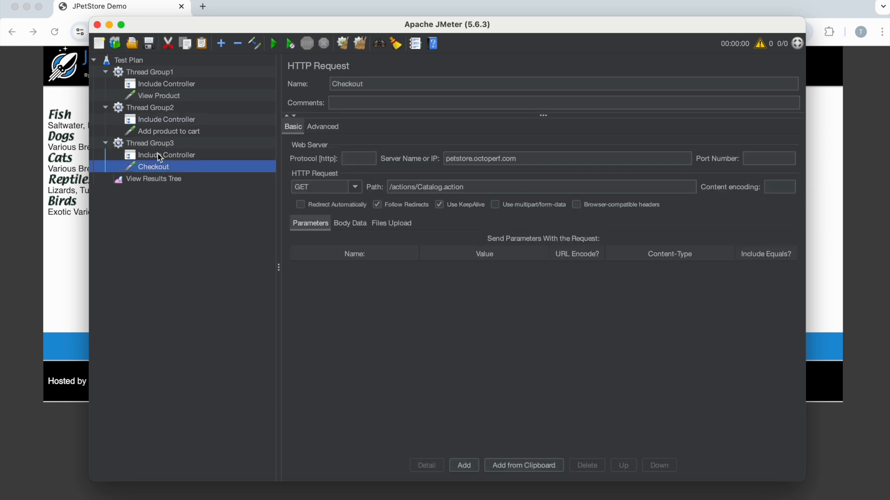
{"action": "left_click", "coordinate": [157, 154]}
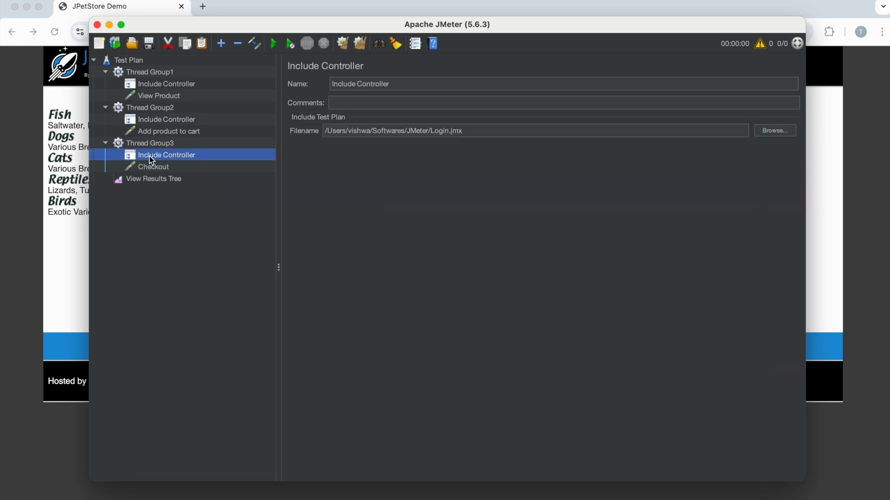
{"action": "left_click_drag", "start_coordinate": [475, 131], "coordinate": [371, 131]}
{"action": "left_click", "coordinate": [220, 193]}
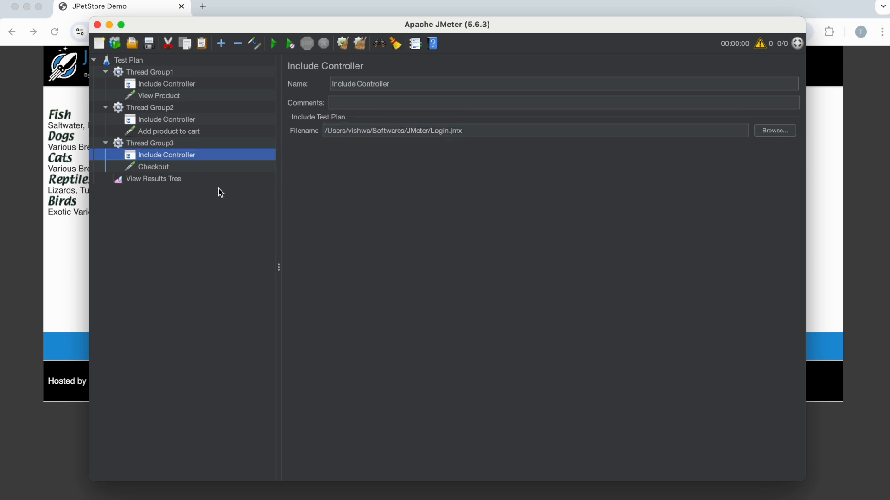
Step: Rename the test plan to "Test Plan- Include Controller" and save it as Test Plan- Include Controller.jmx in the JMeter folder
{"action": "left_click", "coordinate": [138, 61]}
{"action": "left_click", "coordinate": [399, 82]}
{"action": "type", "text": "-"}
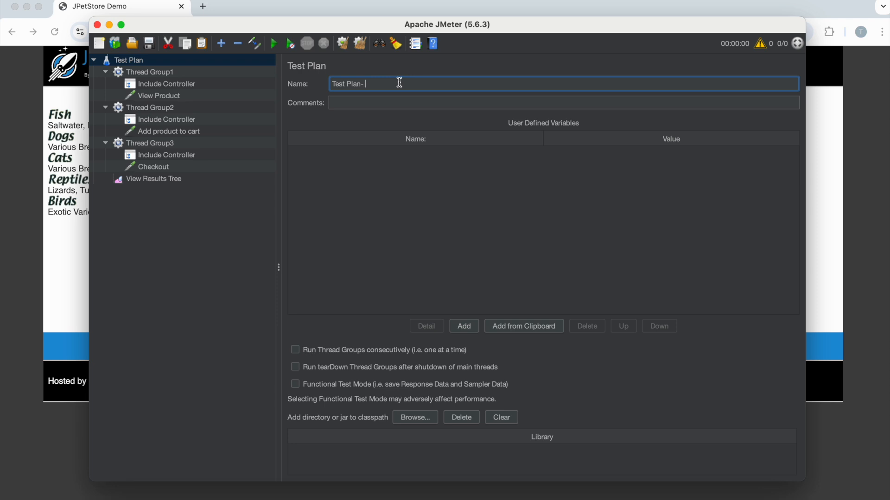
{"action": "type", "text": " Include Controller"}
{"action": "left_click", "coordinate": [149, 43]}
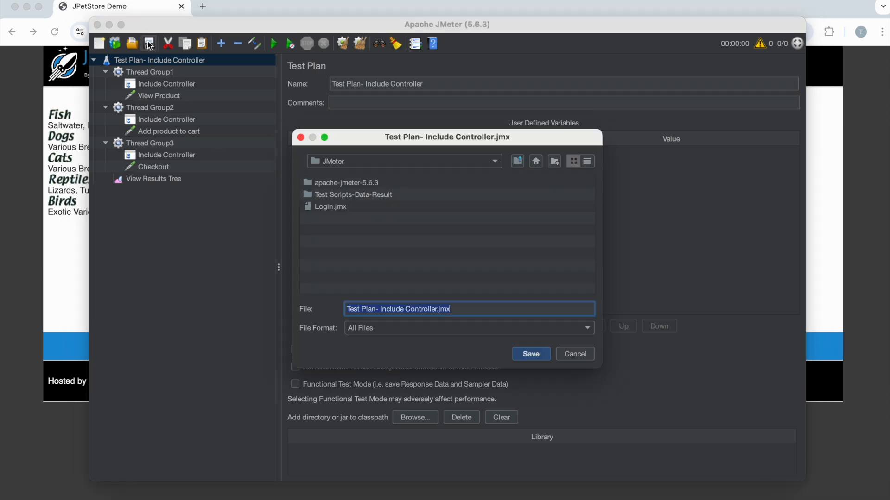
{"action": "left_click", "coordinate": [529, 353]}
Step: Run the test plan with the View Results Tree listener open
{"action": "left_click", "coordinate": [142, 179]}
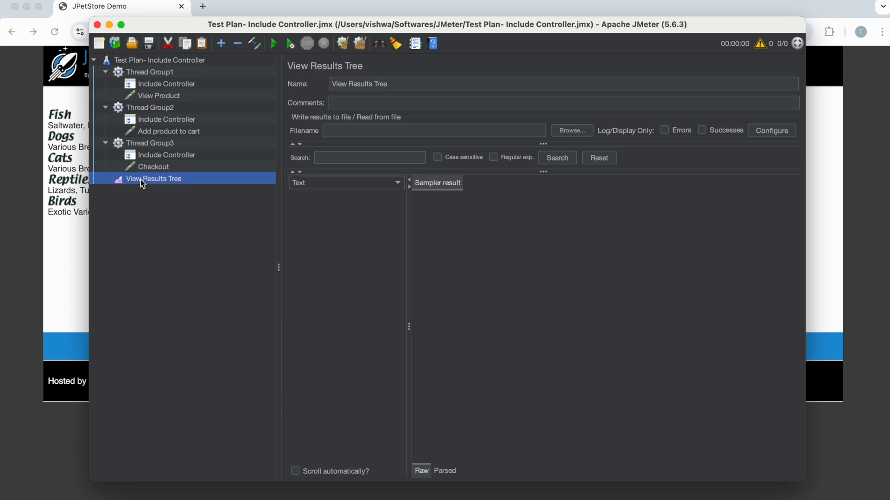
{"action": "left_click", "coordinate": [274, 44]}
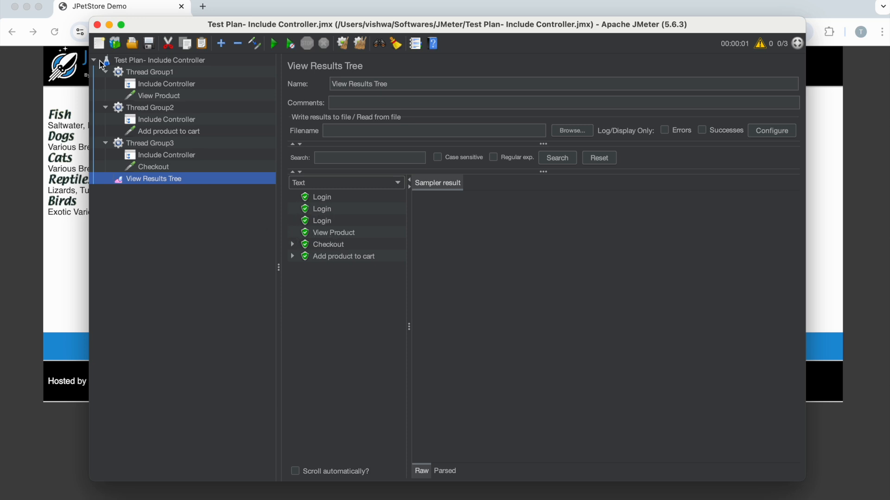
Step: Set the test plan to run thread groups consecutively and rerun it with the View Results Tree cleared
{"action": "left_click", "coordinate": [131, 62]}
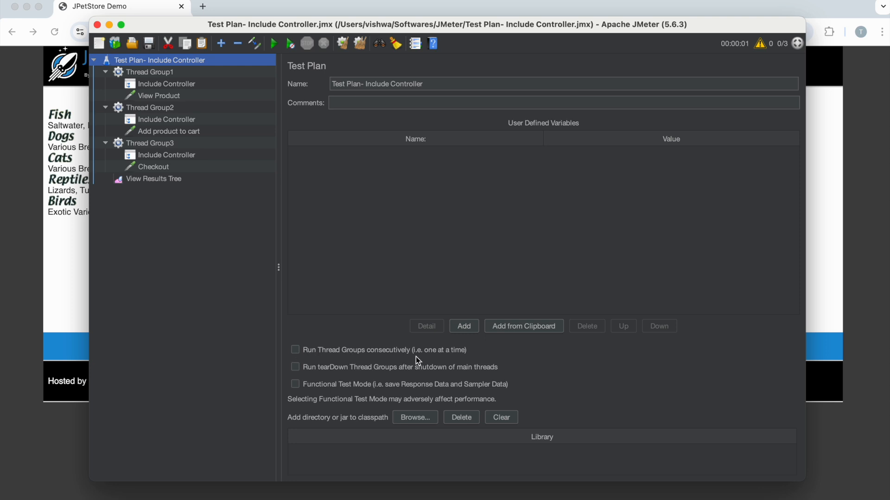
{"action": "left_click", "coordinate": [361, 352]}
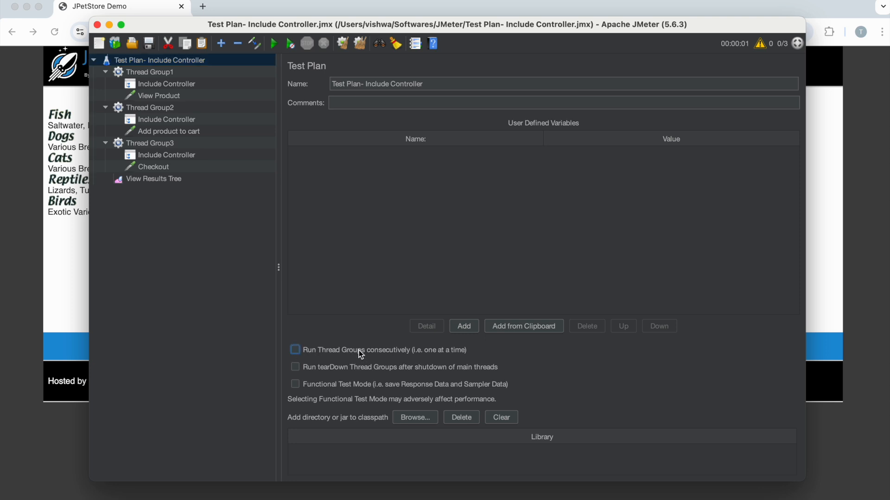
{"action": "left_click", "coordinate": [164, 181]}
{"action": "left_click", "coordinate": [359, 45]}
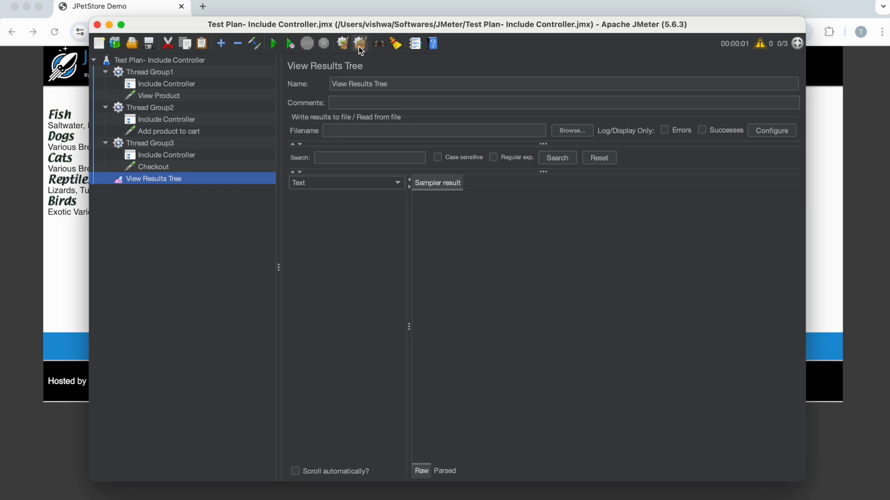
{"action": "left_click", "coordinate": [275, 44]}
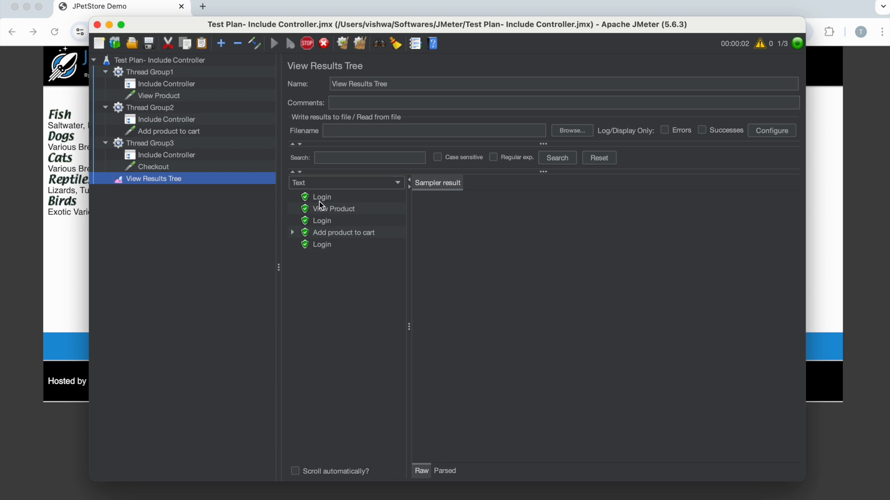
Step: Examine the sampler results of the Login, View Product, Add product to cart and Checkout requests in execution order
{"action": "left_click", "coordinate": [326, 197]}
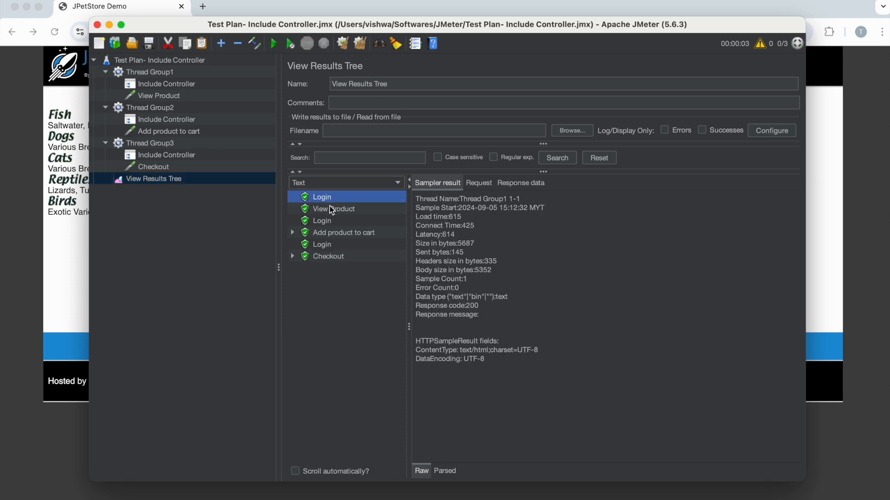
{"action": "left_click", "coordinate": [332, 209]}
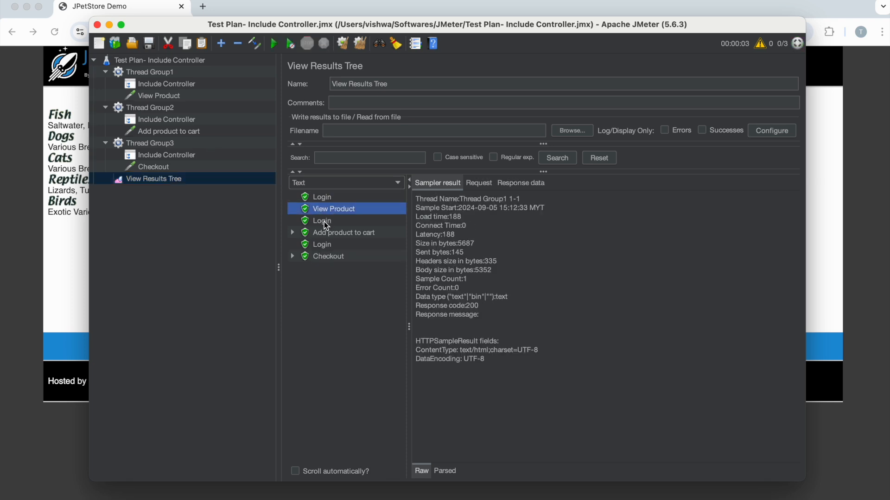
{"action": "left_click", "coordinate": [327, 225]}
{"action": "left_click", "coordinate": [323, 234]}
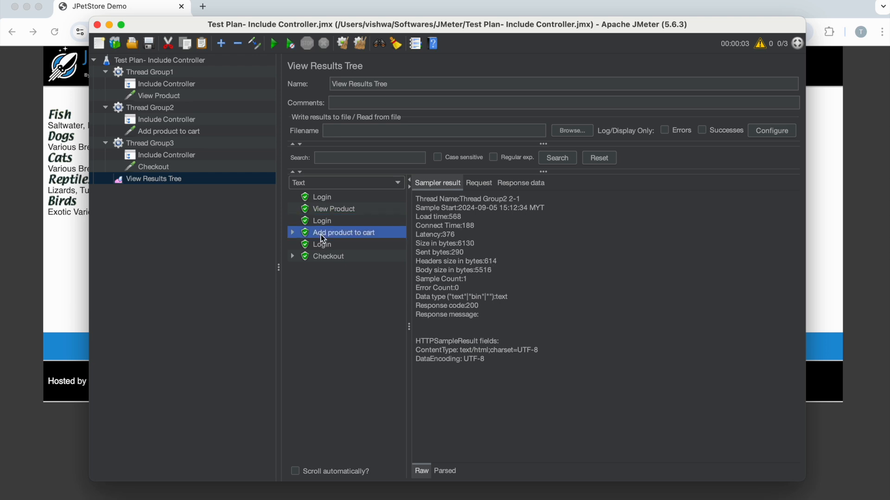
{"action": "left_click", "coordinate": [322, 245]}
{"action": "left_click", "coordinate": [333, 259]}
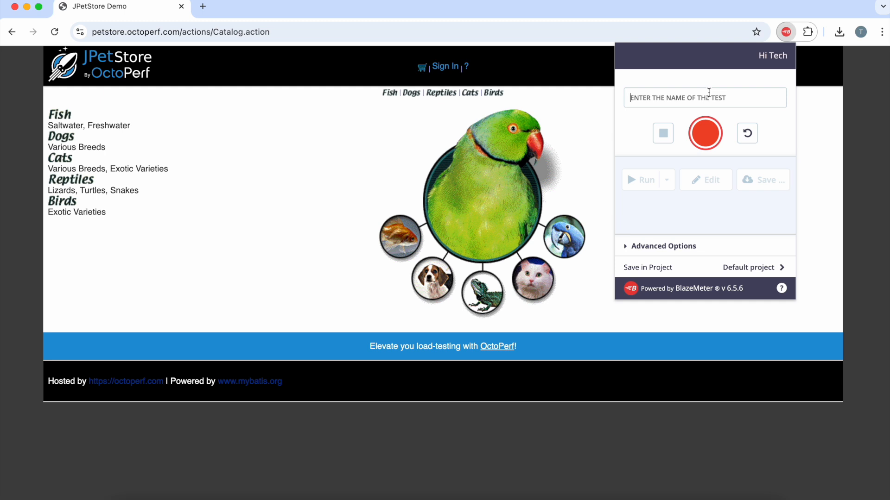
Step: Start a BlazeMeter recording of the JPetStore site with the test named "Login"
{"action": "left_click", "coordinate": [807, 31]}
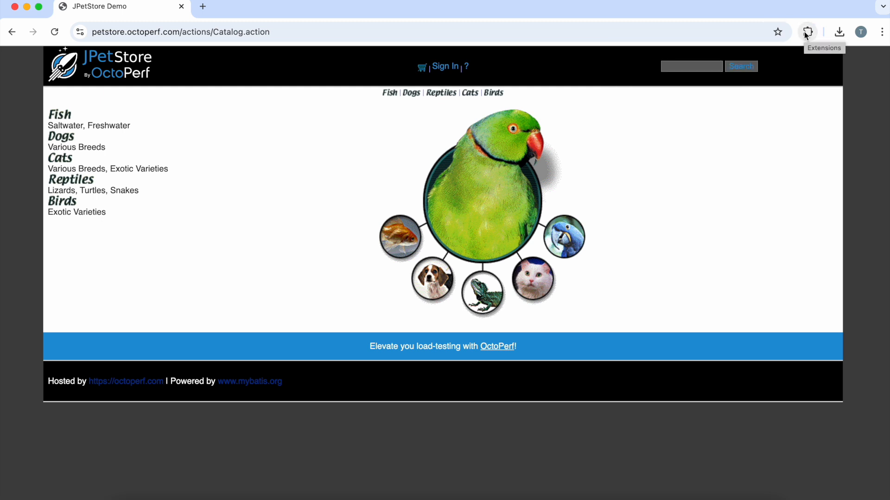
{"action": "left_click", "coordinate": [808, 31]}
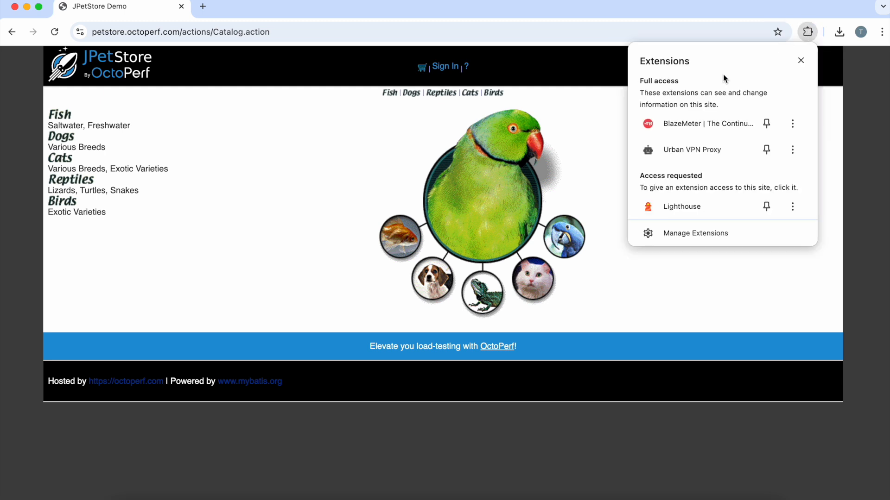
{"action": "left_click", "coordinate": [678, 122]}
{"action": "double_click", "coordinate": [647, 99]}
{"action": "type", "text": "LOGIN"}
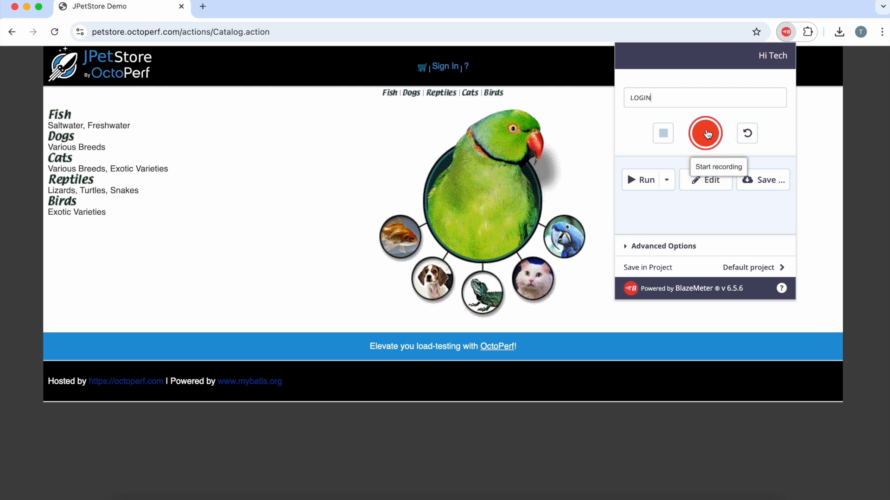
{"action": "left_click", "coordinate": [706, 133]}
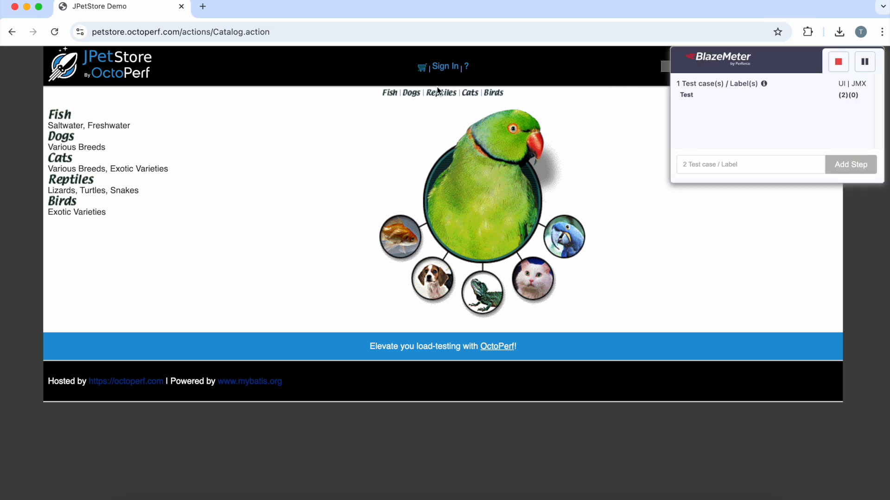
Step: Sign in to JPetStore with the demo account's username and password while the recording runs
{"action": "left_click", "coordinate": [443, 69]}
{"action": "left_click", "coordinate": [434, 147]}
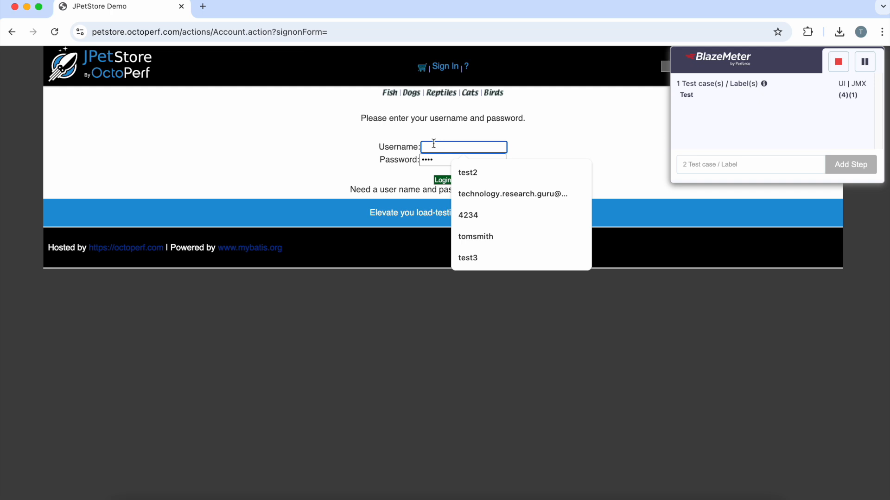
{"action": "type", "text": "test2"}
{"action": "key", "text": "Tab"}
{"action": "type", "text": "test2"}
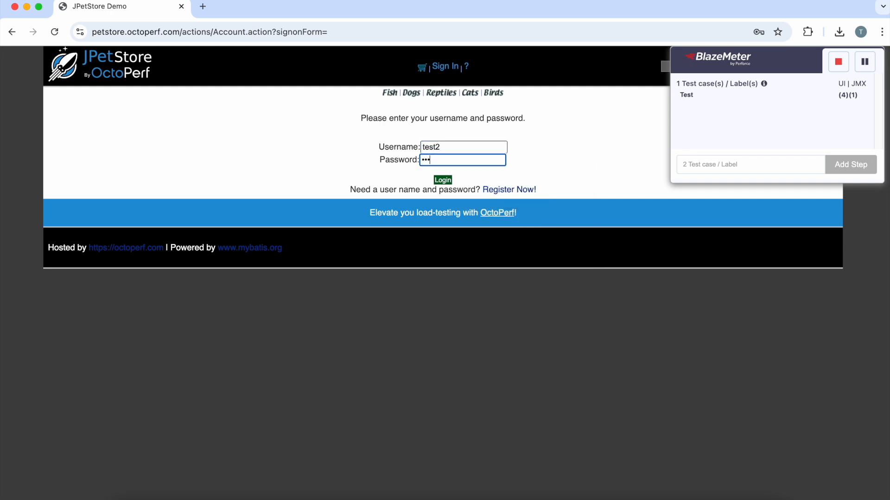
{"action": "left_click", "coordinate": [443, 180]}
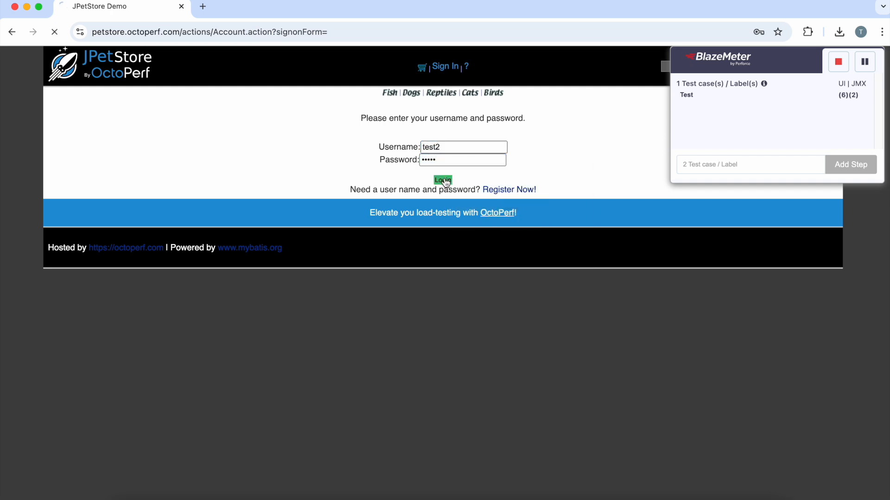
{"action": "left_click", "coordinate": [546, 196]}
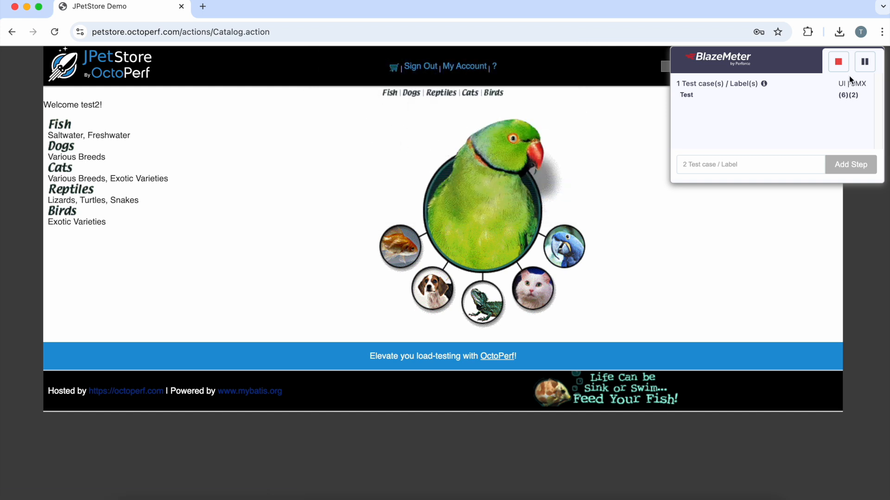
Step: Stop the recording and save the Login test as the JMeter script Login.jmx
{"action": "left_click", "coordinate": [838, 61]}
{"action": "left_click", "coordinate": [809, 33]}
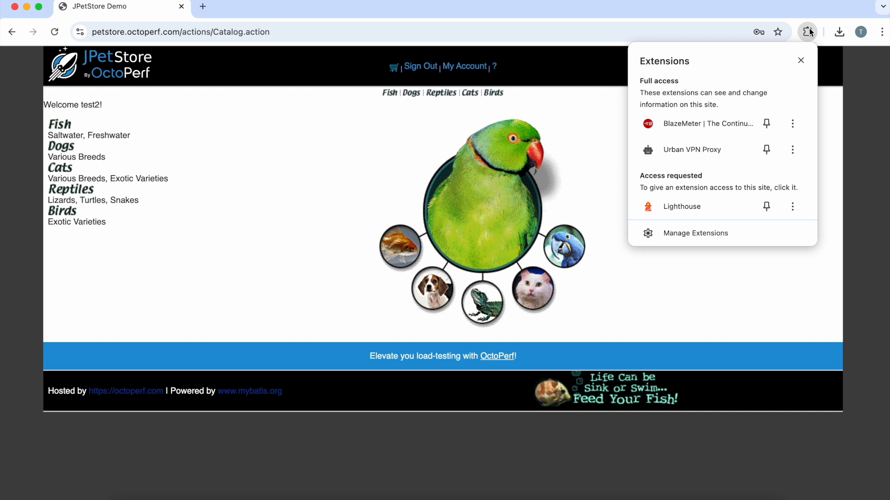
{"action": "left_click", "coordinate": [688, 123]}
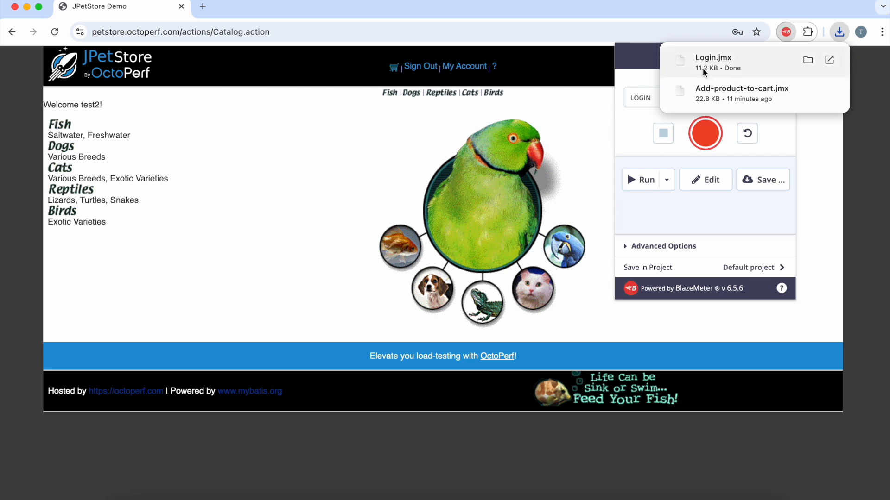
{"action": "left_click", "coordinate": [587, 108]}
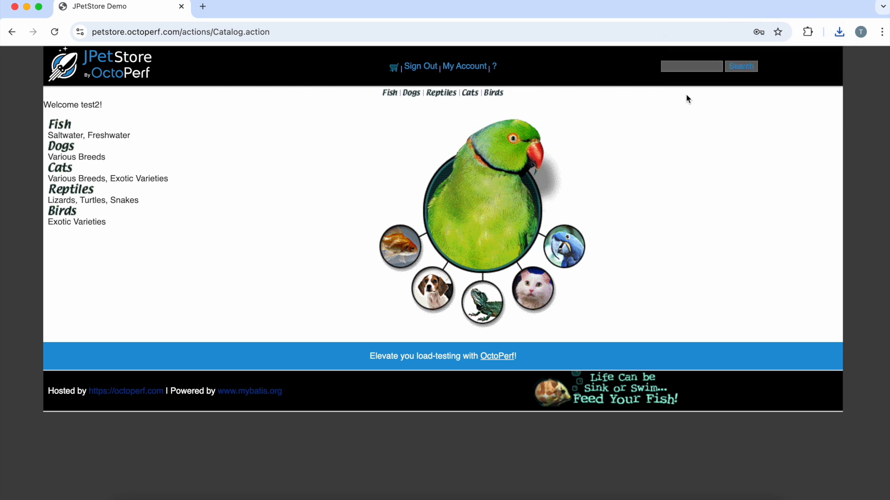
Step: Start a new BlazeMeter recording with the test named "checkout"
{"action": "left_click", "coordinate": [814, 32]}
{"action": "left_click", "coordinate": [681, 123]}
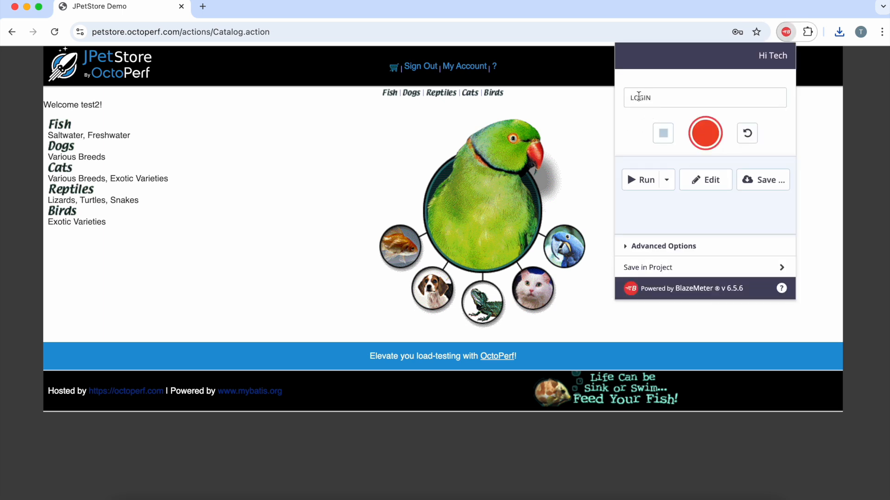
{"action": "type", "text": "CHECKOUT"}
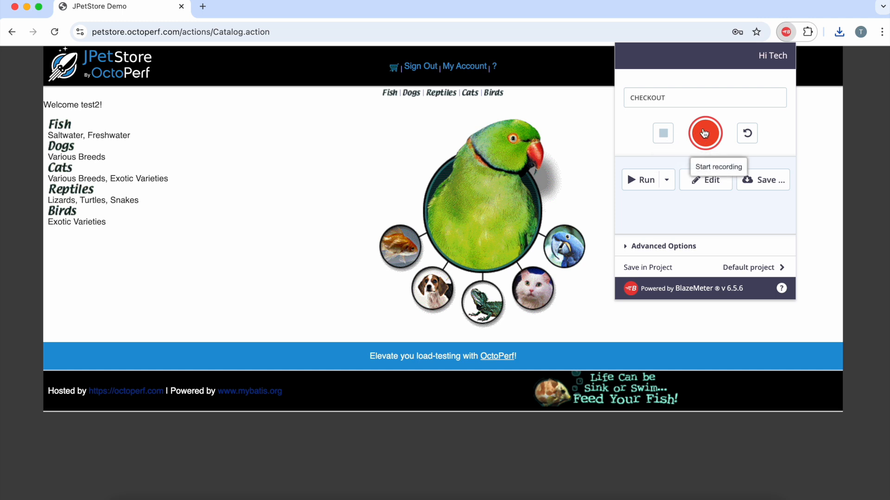
{"action": "left_click", "coordinate": [702, 138]}
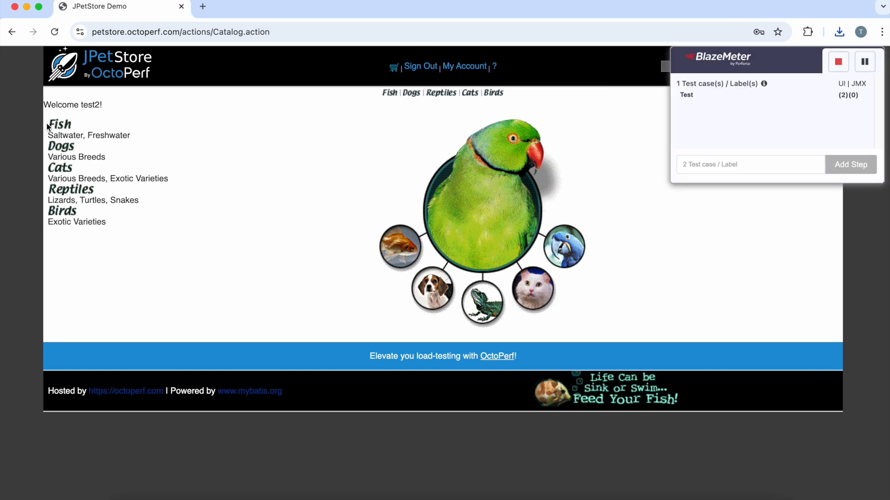
Step: Add the Large Angelfish (EST-1) of product FI-SW-01 from the Fish category to the shopping cart
{"action": "left_click", "coordinate": [69, 125]}
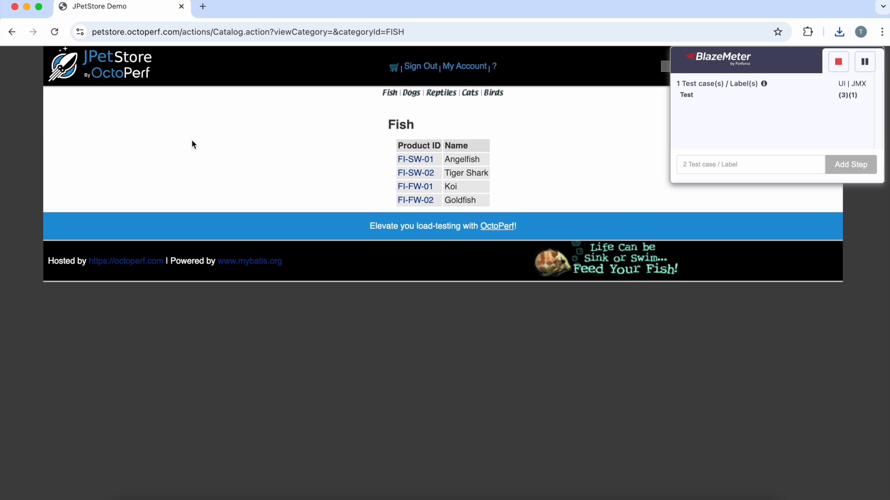
{"action": "left_click", "coordinate": [417, 160]}
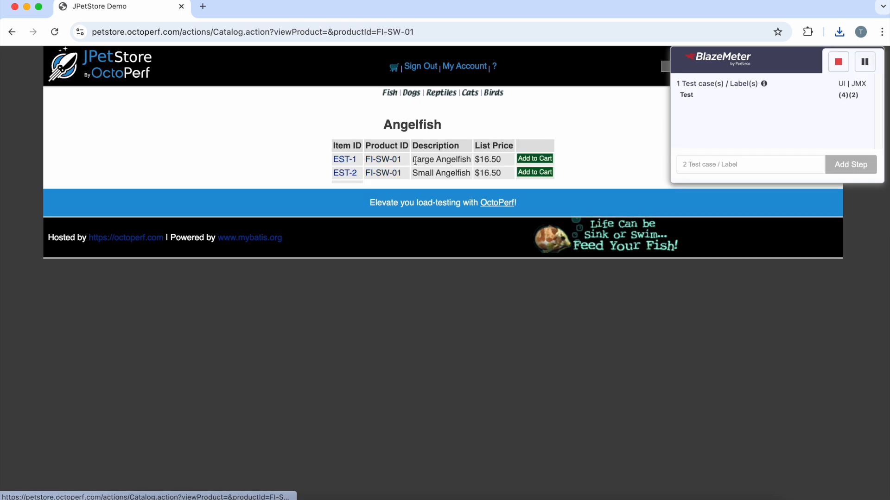
{"action": "left_click", "coordinate": [539, 160]}
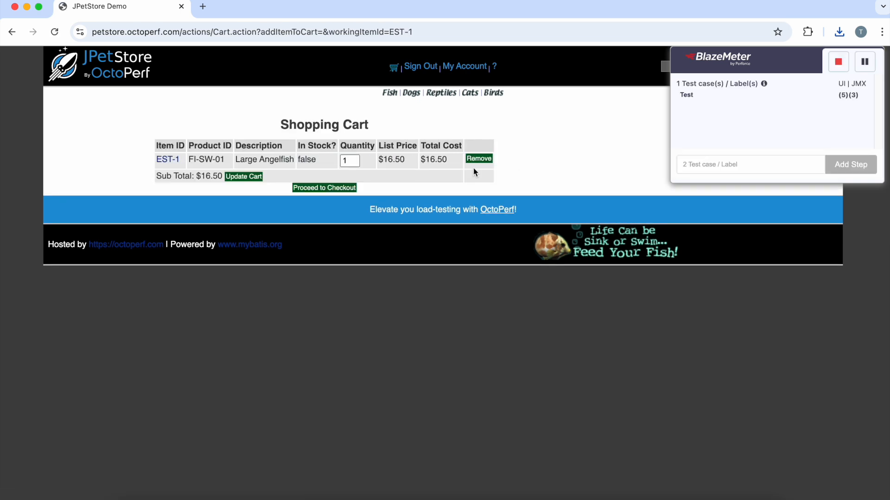
Step: Check out and confirm the order with the prefilled payment and billing details, then sign out of JPetStore
{"action": "left_click", "coordinate": [310, 190]}
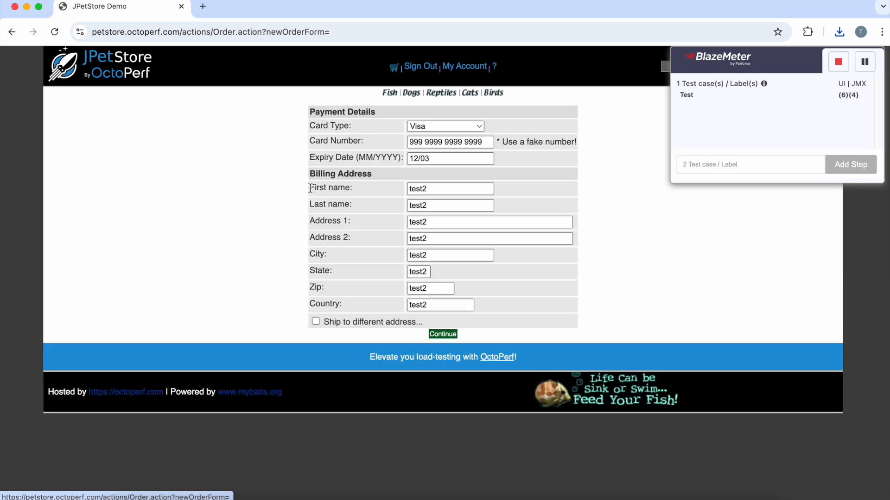
{"action": "left_click", "coordinate": [443, 334]}
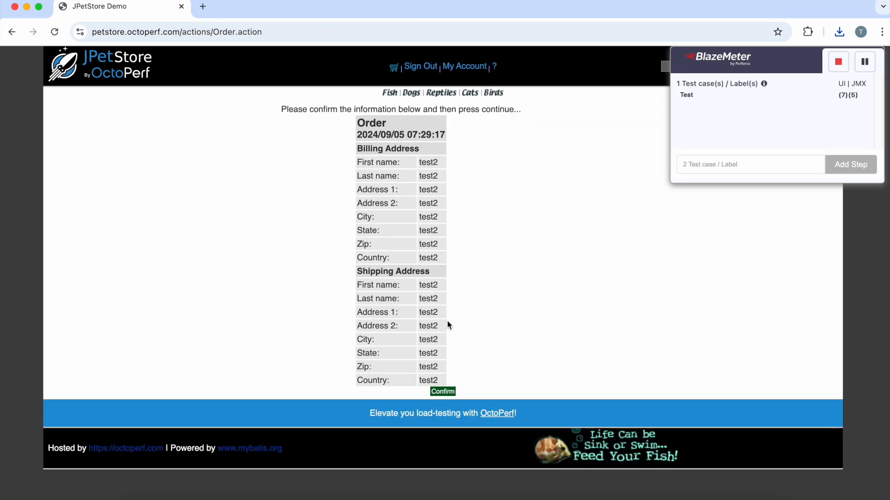
{"action": "left_click", "coordinate": [445, 392]}
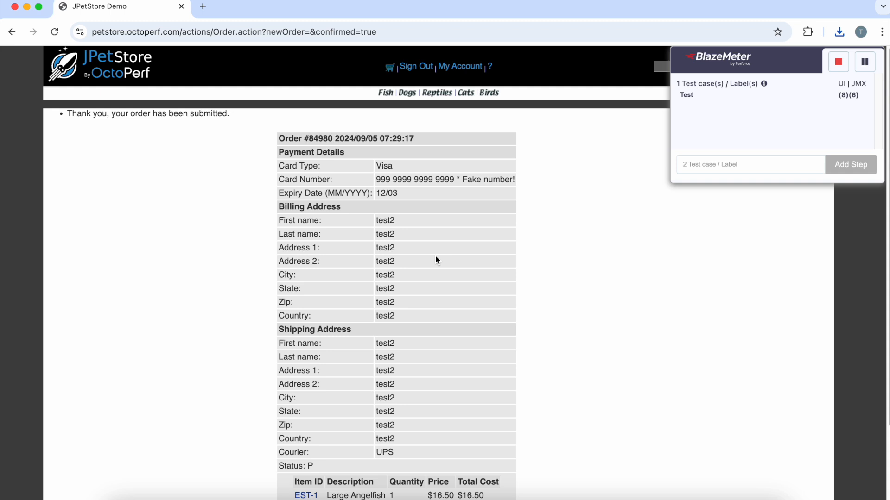
{"action": "scroll", "coordinate": [437, 247], "scroll_direction": "down", "scroll_amount": 3}
{"action": "scroll", "coordinate": [437, 248], "scroll_direction": "up", "scroll_amount": 3}
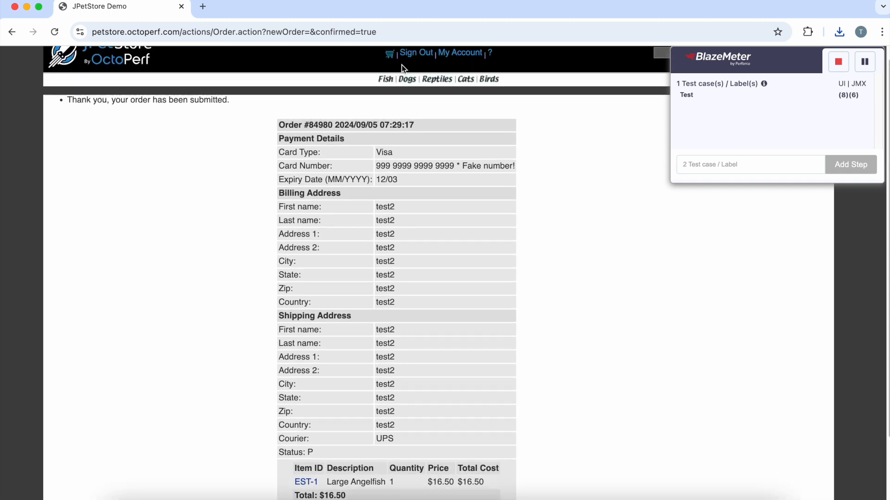
{"action": "left_click", "coordinate": [417, 54]}
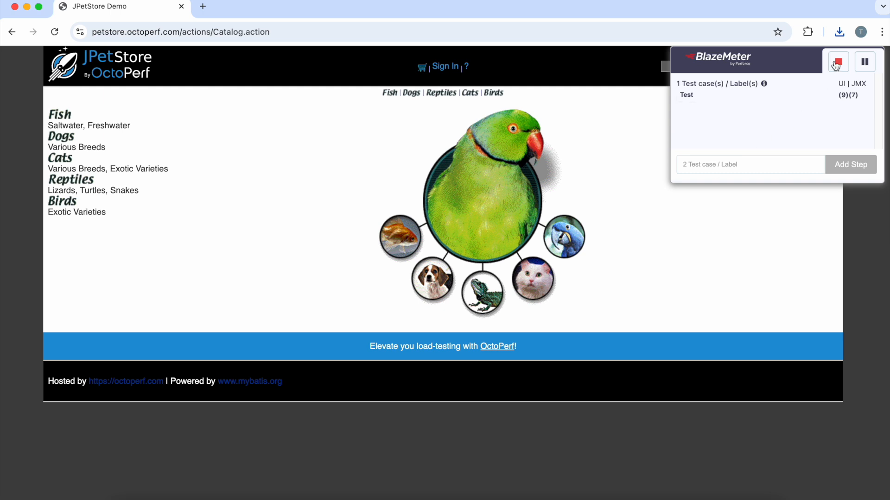
Step: Stop the recording and save the checkout test as a JMeter (JMX) script including the octoperf.com domain
{"action": "left_click", "coordinate": [837, 62]}
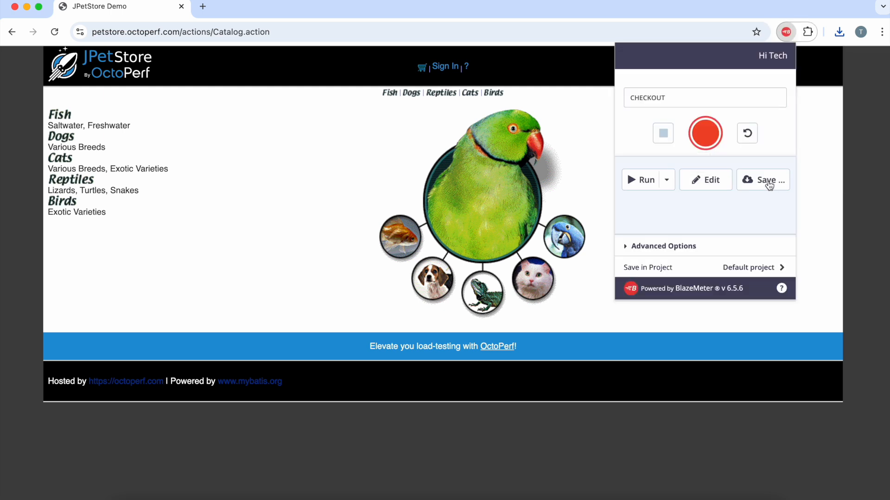
{"action": "left_click", "coordinate": [770, 185]}
{"action": "left_click", "coordinate": [643, 107]}
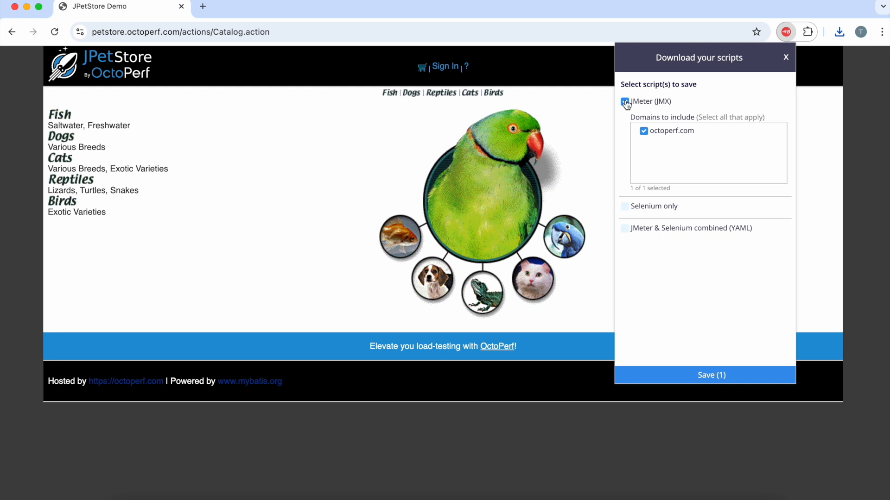
{"action": "left_click", "coordinate": [709, 377]}
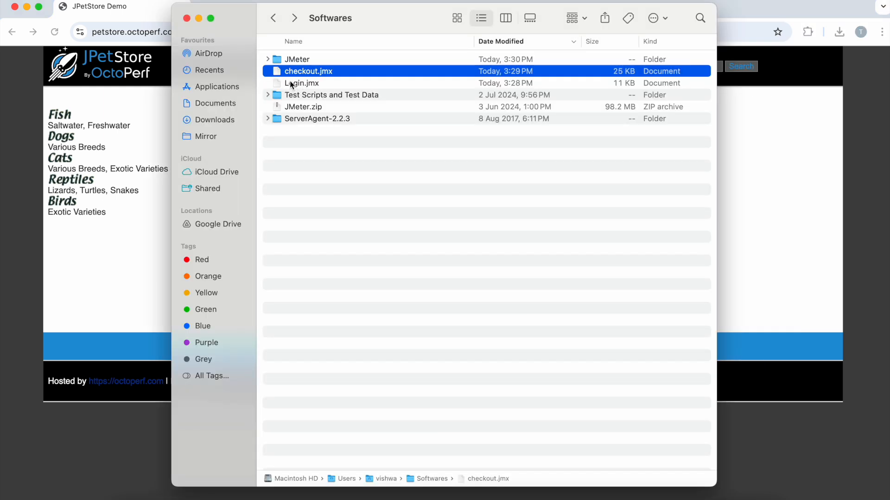
Step: Locate Login.jmx and checkout.jmx in the Softwares folder and launch Apache JMeter from its bin folder in a terminal with "sh jmeter.sh"
{"action": "left_click", "coordinate": [291, 84]}
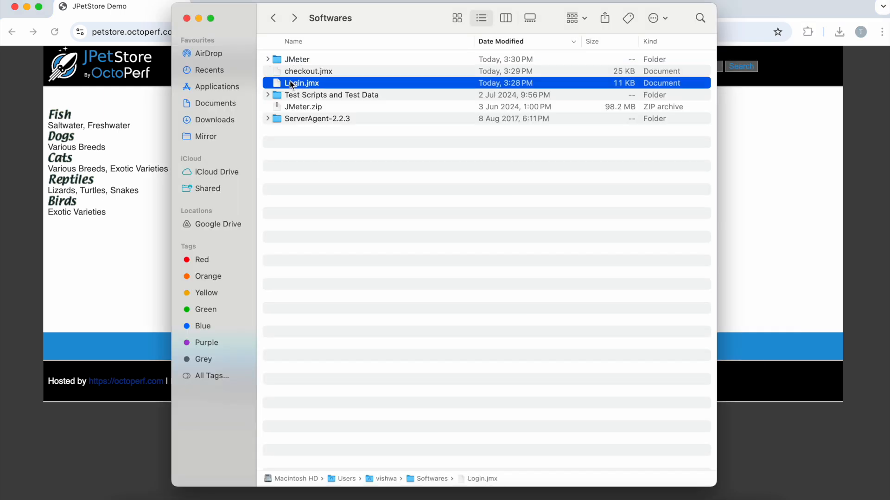
{"action": "left_click", "coordinate": [294, 72]}
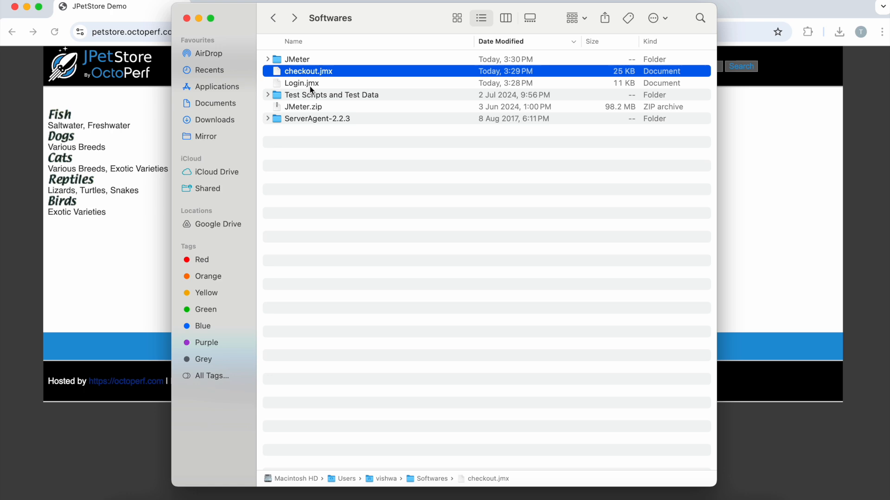
{"action": "type", "text": "sh jmeter"}
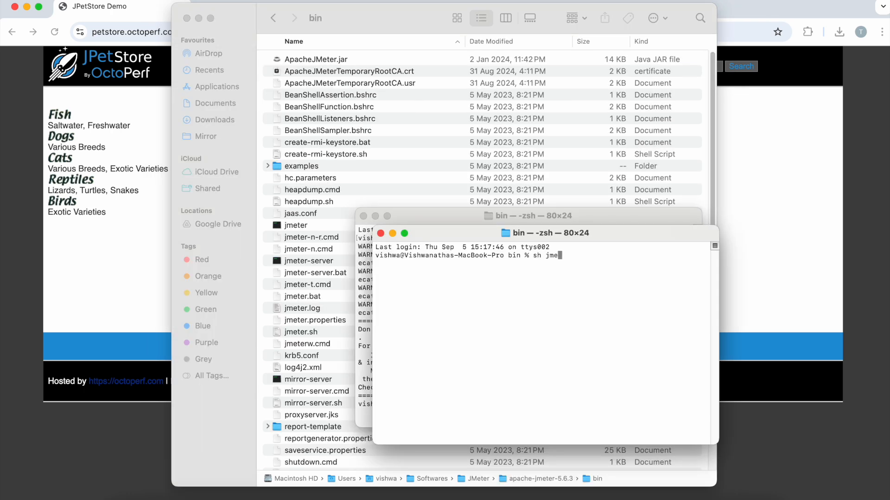
{"action": "type", "text": ".sh"}
{"action": "key", "text": "Return"}
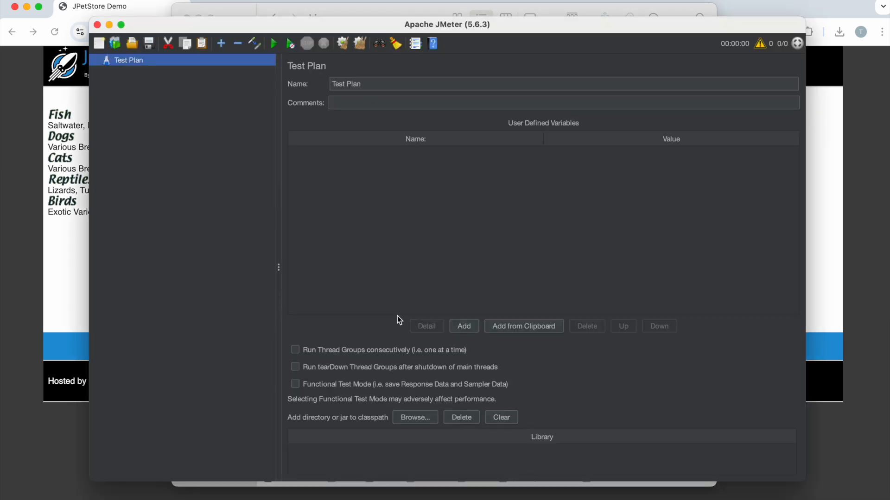
Step: Open Login.jmx from the Softwares folder in JMeter
{"action": "left_click", "coordinate": [132, 44]}
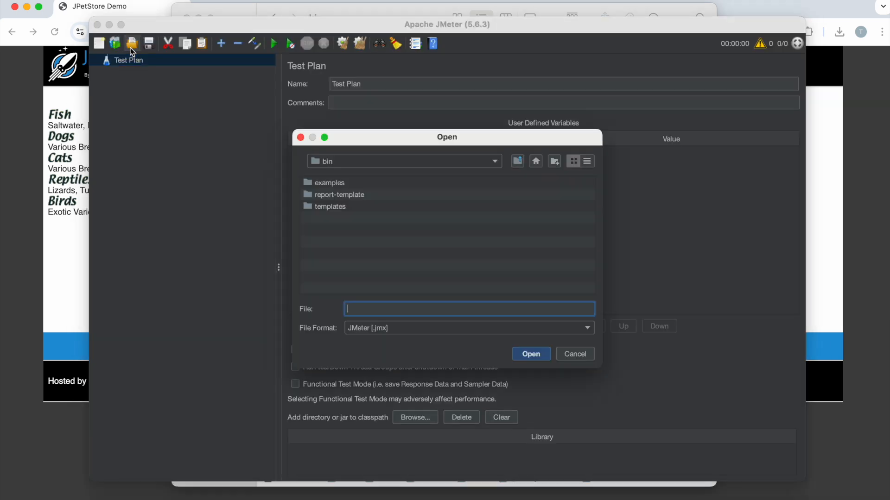
{"action": "left_click", "coordinate": [347, 166]}
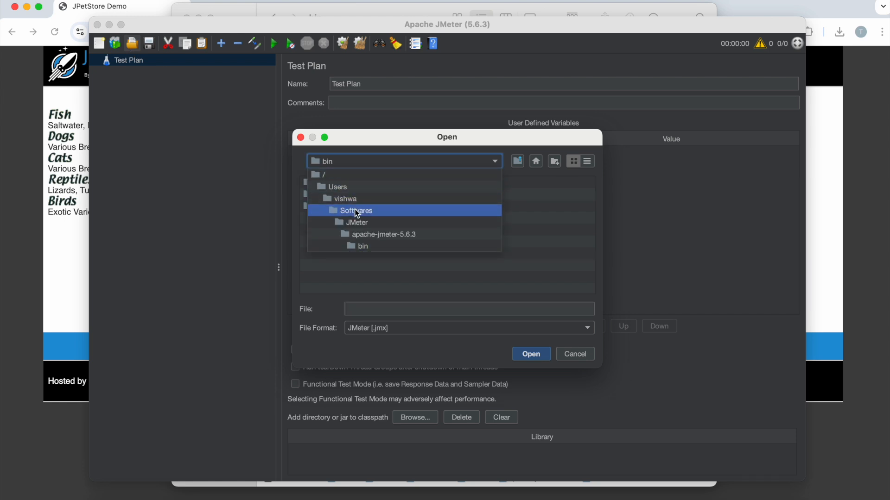
{"action": "left_click", "coordinate": [354, 210]}
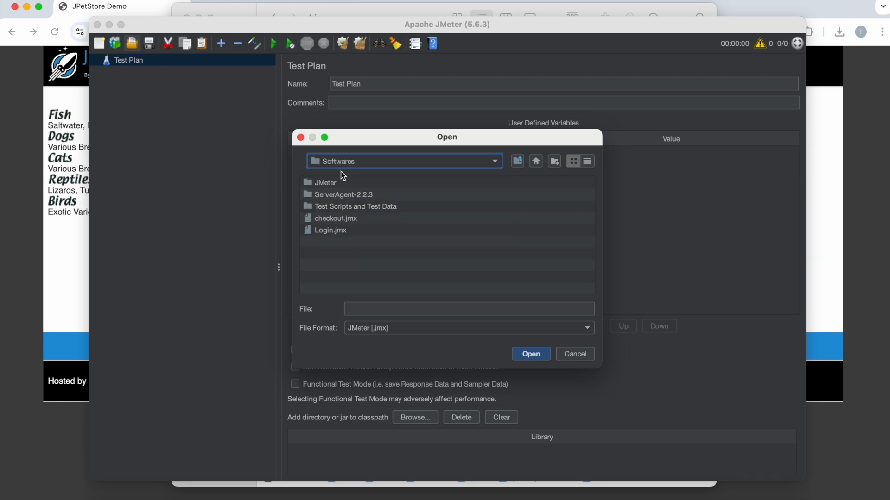
{"action": "left_click", "coordinate": [328, 232]}
{"action": "left_click", "coordinate": [526, 352]}
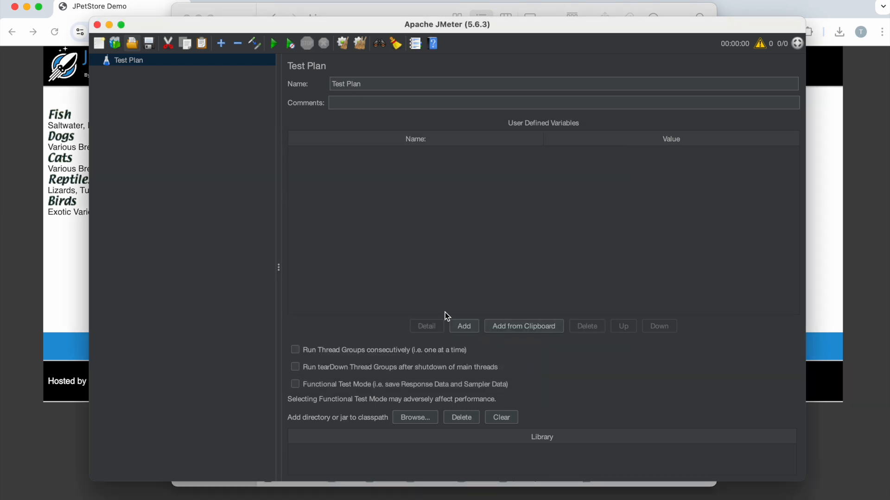
Step: Expand the Thread Group's Test controller and rename its first recorded request as "Open login page"
{"action": "left_click", "coordinate": [106, 155]}
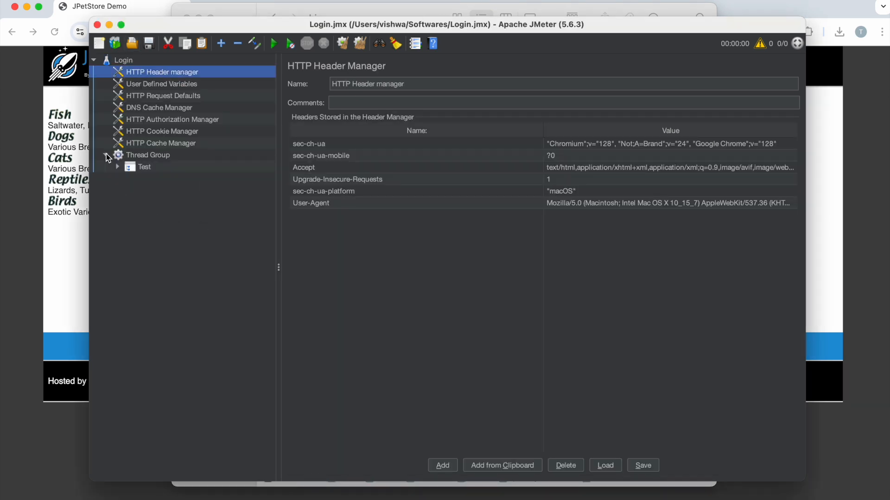
{"action": "left_click", "coordinate": [117, 167]}
{"action": "left_click", "coordinate": [180, 178]}
{"action": "left_click_drag", "start_coordinate": [558, 85], "coordinate": [276, 74]}
{"action": "type", "text": "Open"}
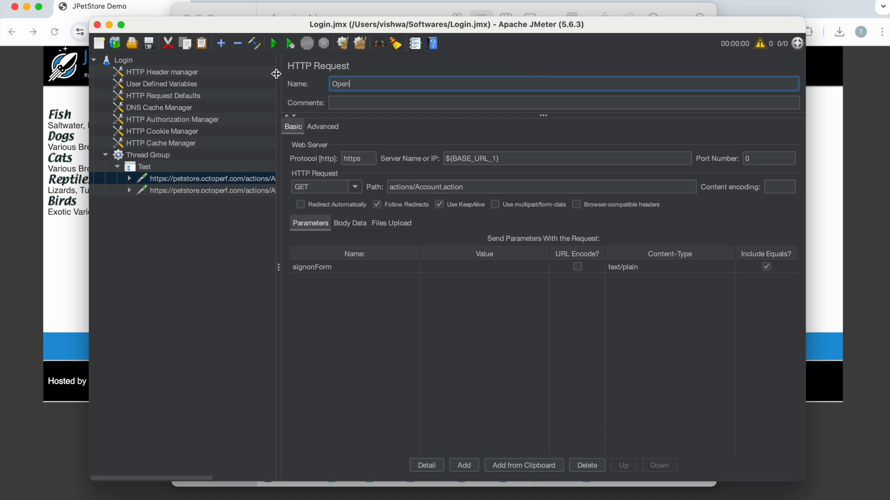
{"action": "type", "text": " web page"}
{"action": "left_click", "coordinate": [222, 194]}
{"action": "left_click_drag", "start_coordinate": [507, 81], "coordinate": [329, 85]}
{"action": "left_click", "coordinate": [173, 180]}
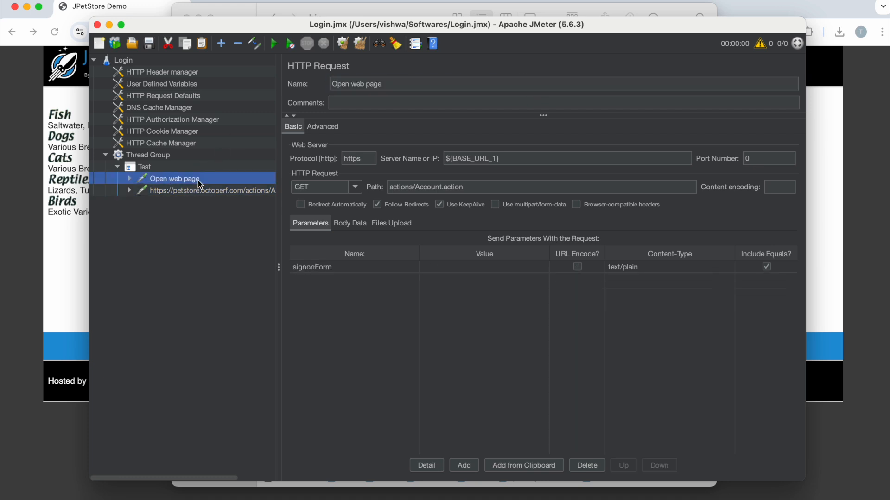
{"action": "double_click", "coordinate": [356, 84]}
{"action": "type", "text": "login"}
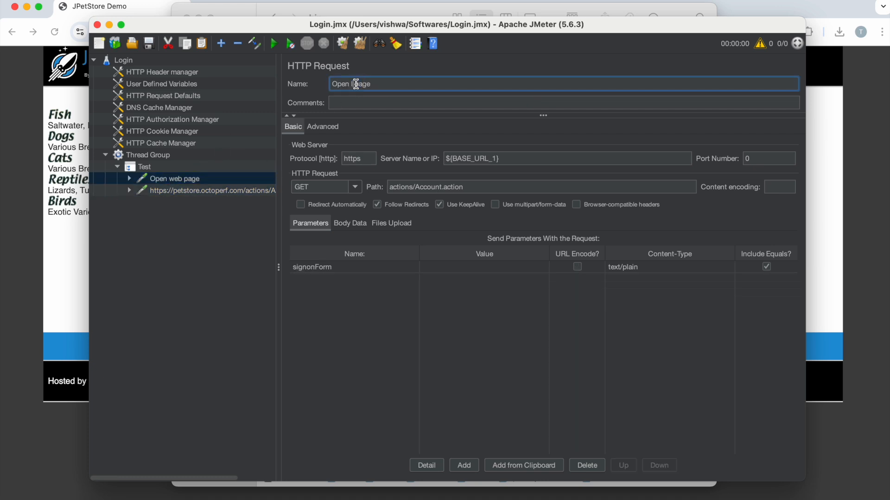
Step: Rename the second recorded request, the POST to Account.action, as "Perform login"
{"action": "left_click", "coordinate": [200, 192]}
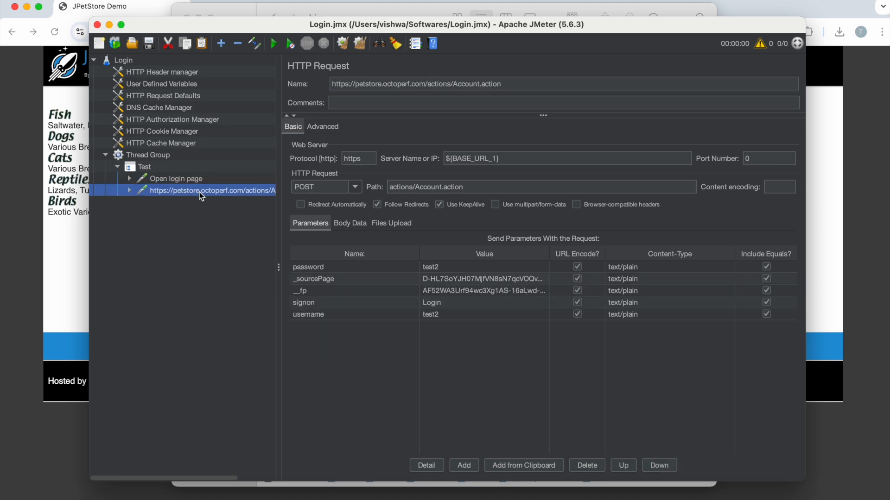
{"action": "triple_click", "coordinate": [401, 85]}
{"action": "type", "text": "Perform login"}
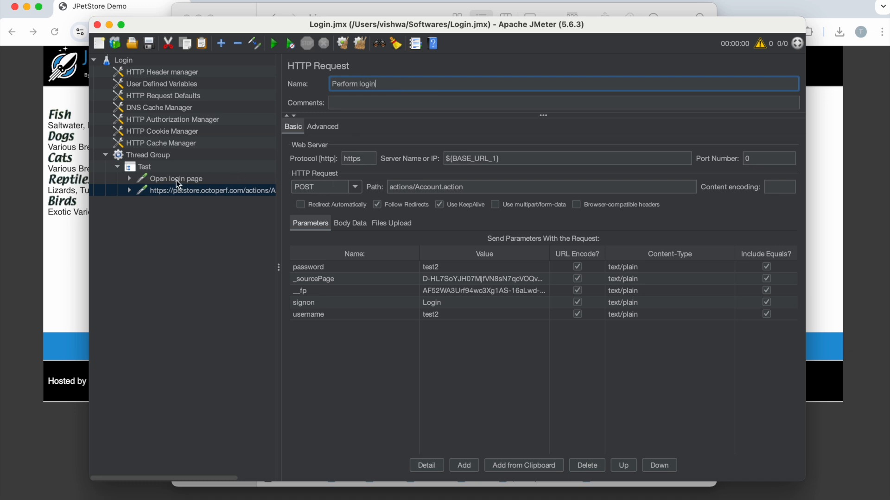
{"action": "left_click", "coordinate": [176, 190]}
{"action": "left_click", "coordinate": [170, 180]}
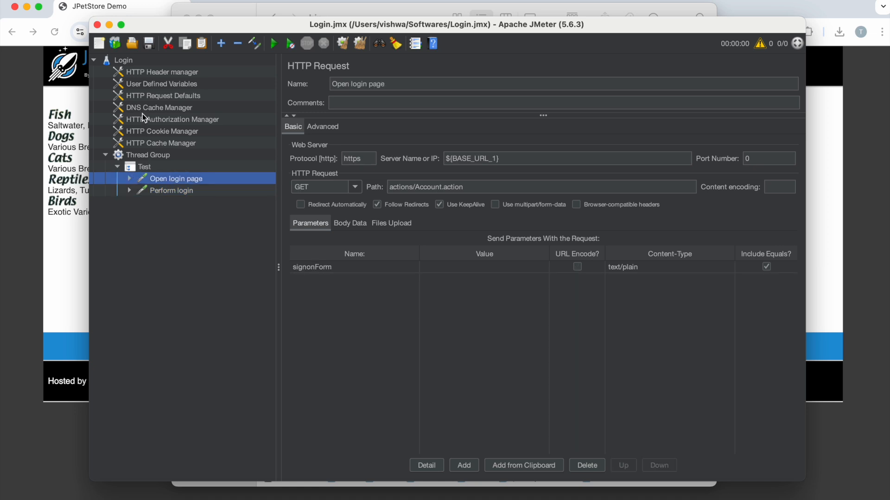
Step: Add a Test Fragment to the Login test plan and enable it
{"action": "left_click", "coordinate": [129, 63]}
{"action": "right_click", "coordinate": [129, 63]}
{"action": "mouse_move", "coordinate": [171, 68]}
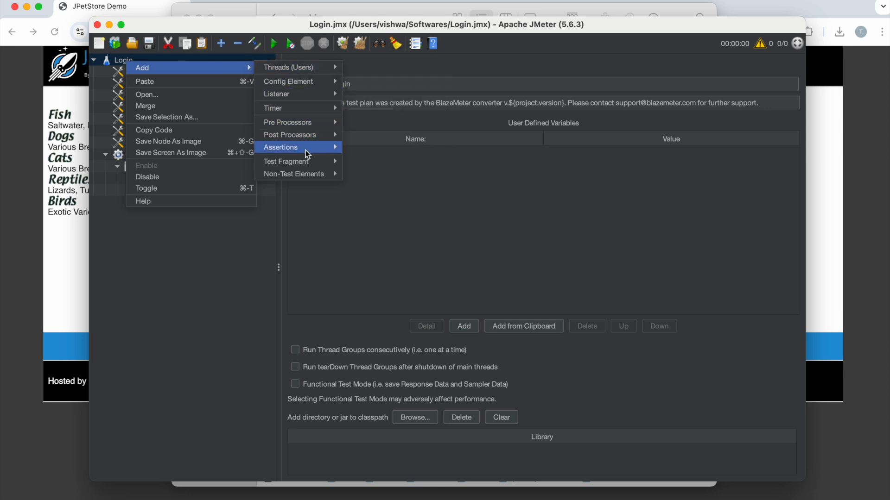
{"action": "mouse_move", "coordinate": [309, 161]}
{"action": "left_click", "coordinate": [368, 163]}
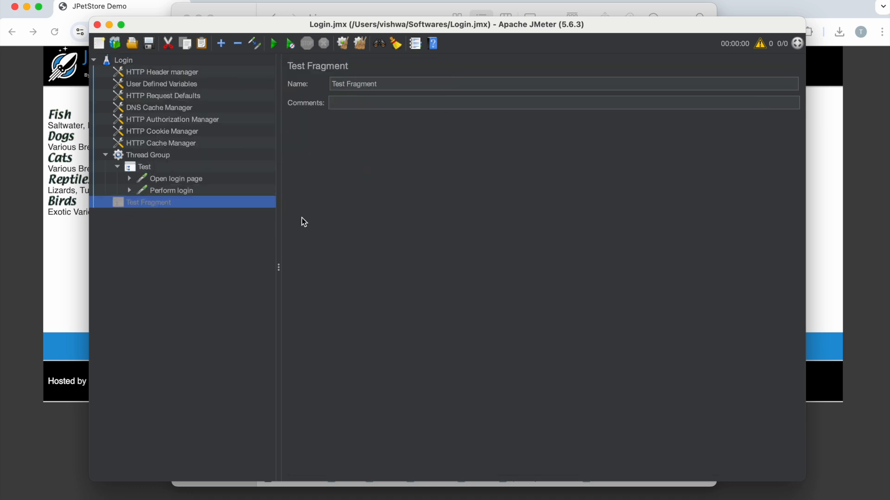
{"action": "right_click", "coordinate": [143, 208]}
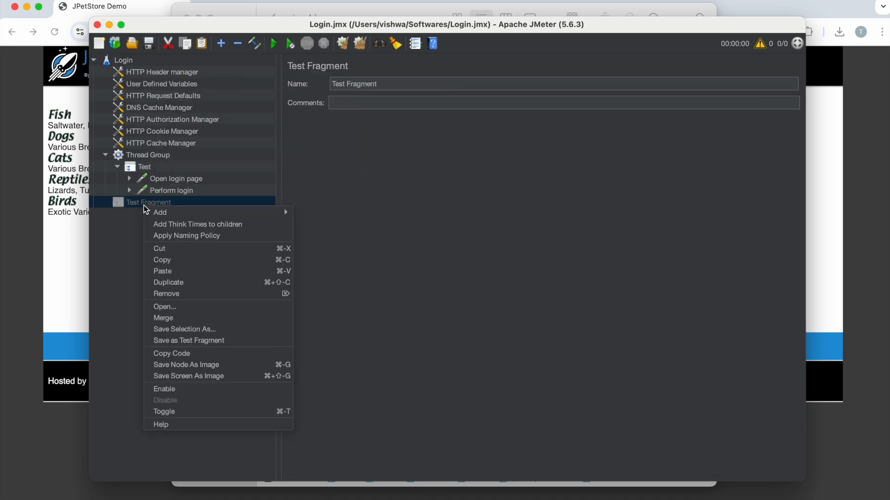
{"action": "left_click", "coordinate": [181, 392]}
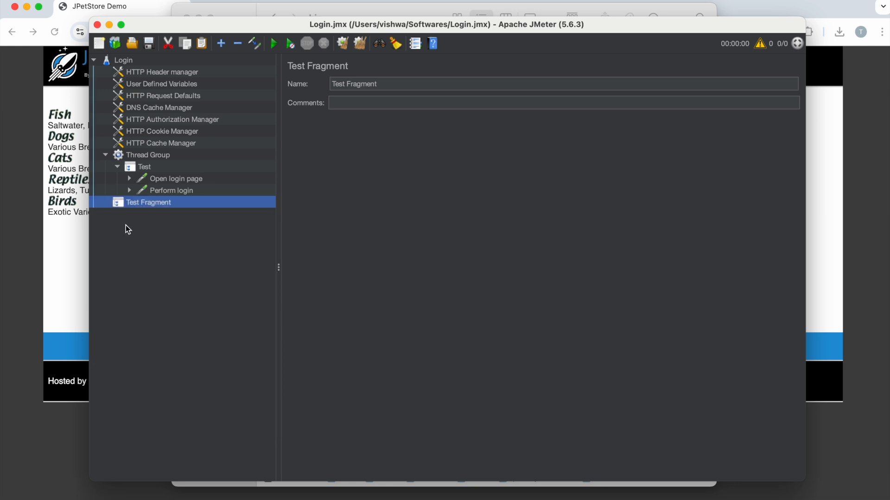
Step: Copy the Open login page and Perform login requests into the Test Fragment
{"action": "left_click", "coordinate": [171, 192]}
{"action": "left_click", "coordinate": [170, 181]}
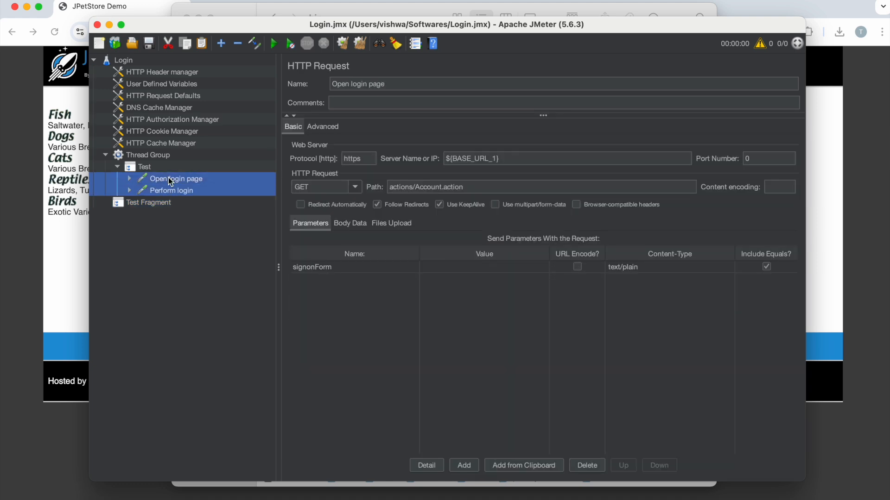
{"action": "left_click", "coordinate": [148, 206]}
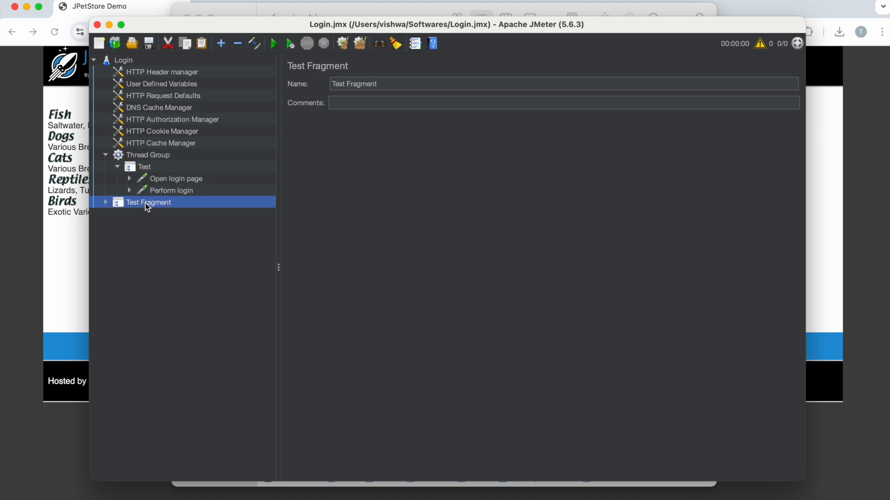
Step: Disable the Login plan's Thread Group and expand the Test Fragment to show its copied requests
{"action": "left_click", "coordinate": [106, 155]}
{"action": "right_click", "coordinate": [141, 156]}
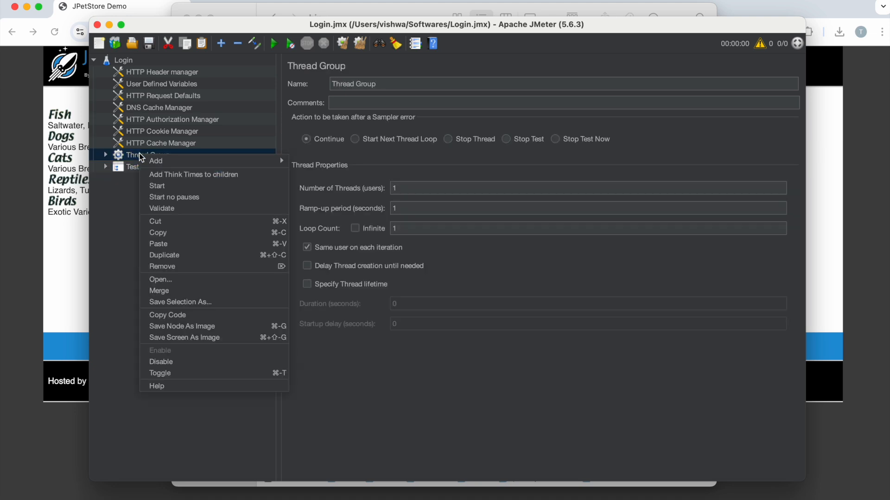
{"action": "left_click", "coordinate": [169, 362]}
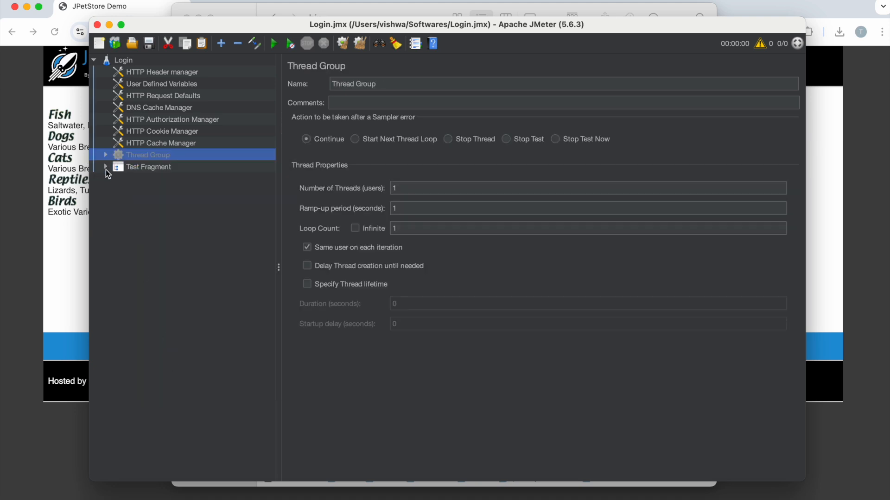
{"action": "left_click", "coordinate": [106, 167]}
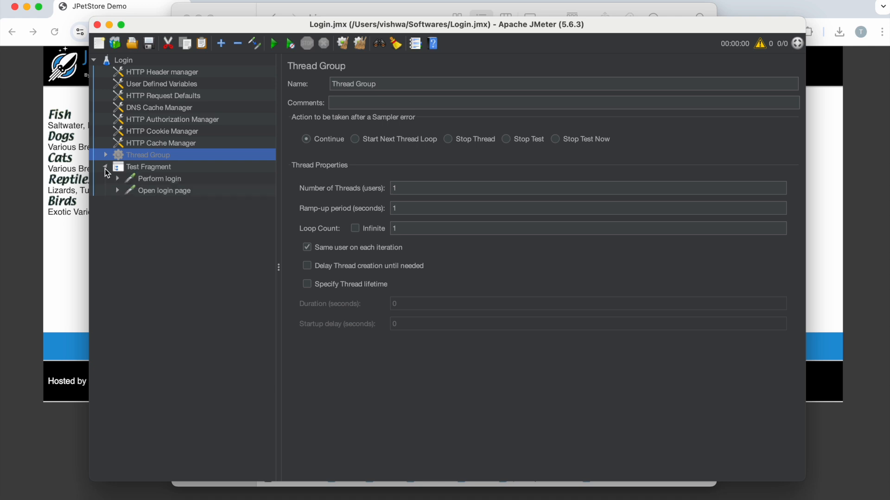
{"action": "left_click", "coordinate": [141, 172]}
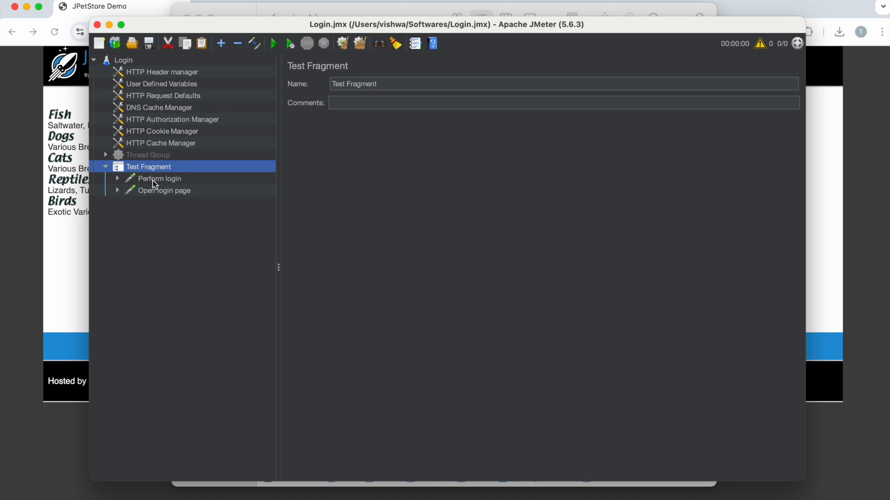
Step: Open checkout.jmx from the Softwares folder and expand its Thread Group down to the recorded requests
{"action": "left_click", "coordinate": [135, 43]}
{"action": "left_click", "coordinate": [344, 219]}
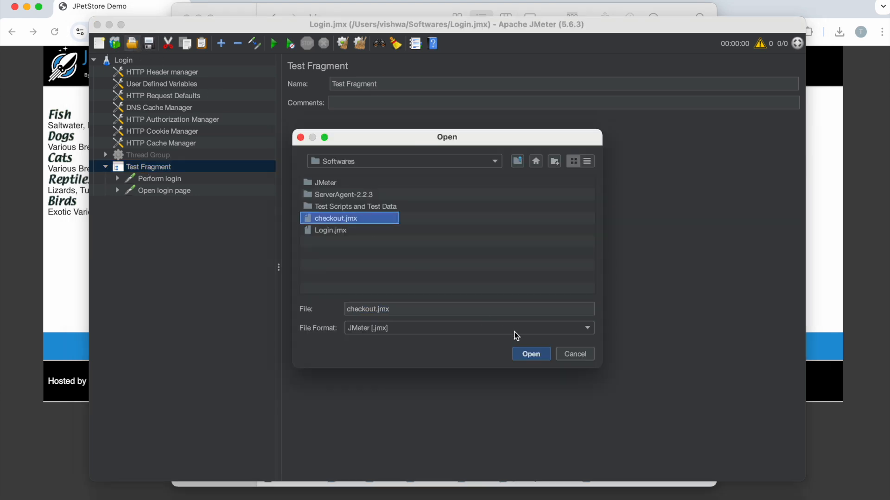
{"action": "left_click", "coordinate": [531, 354]}
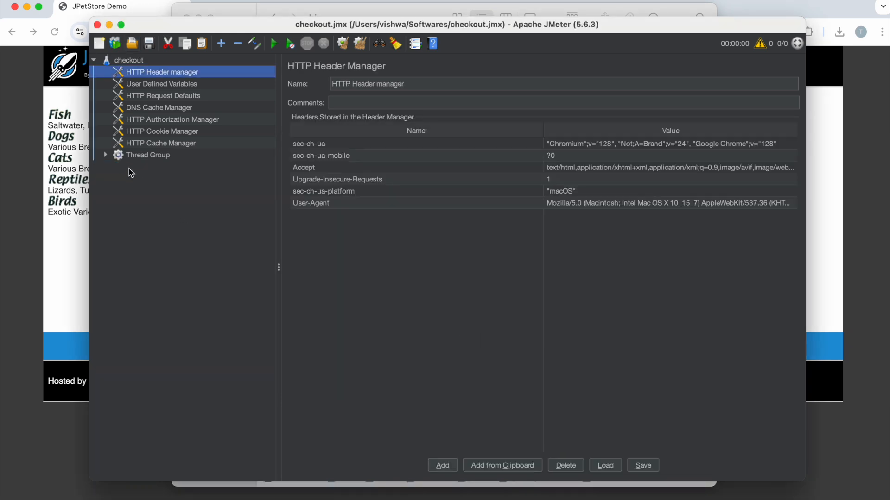
{"action": "left_click", "coordinate": [106, 155]}
{"action": "left_click", "coordinate": [117, 167]}
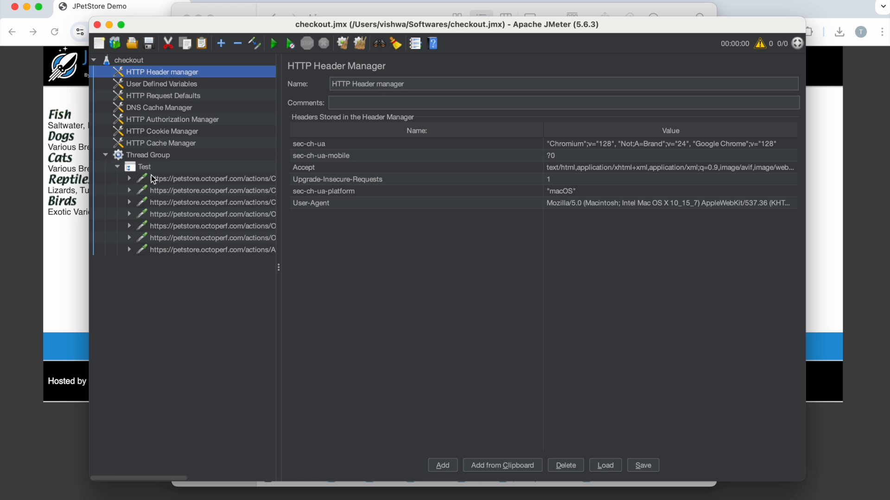
Step: Add a new Thread Group to the checkout test plan
{"action": "right_click", "coordinate": [132, 62]}
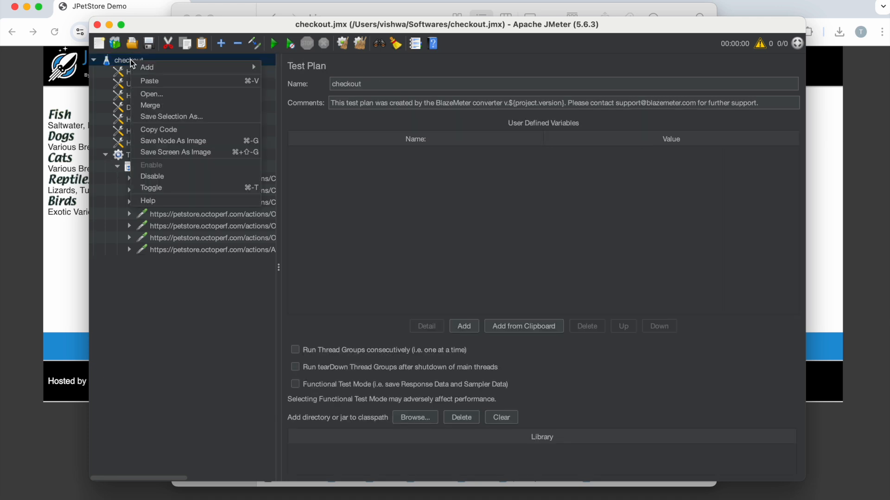
{"action": "mouse_move", "coordinate": [175, 69]}
{"action": "mouse_move", "coordinate": [301, 66]}
{"action": "left_click", "coordinate": [395, 76]}
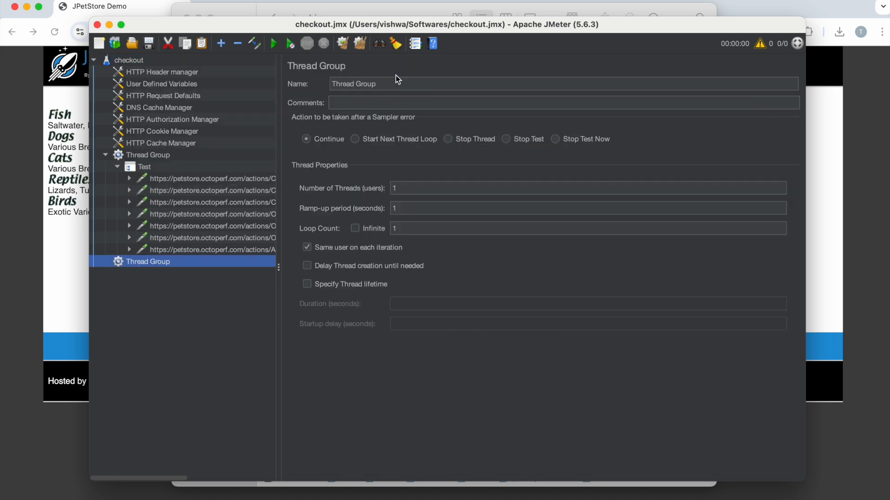
Step: Copy all seven recorded requests from the Test controller into the new Thread Group
{"action": "left_click", "coordinate": [186, 178]}
{"action": "left_click", "coordinate": [187, 189], "text": "super"}
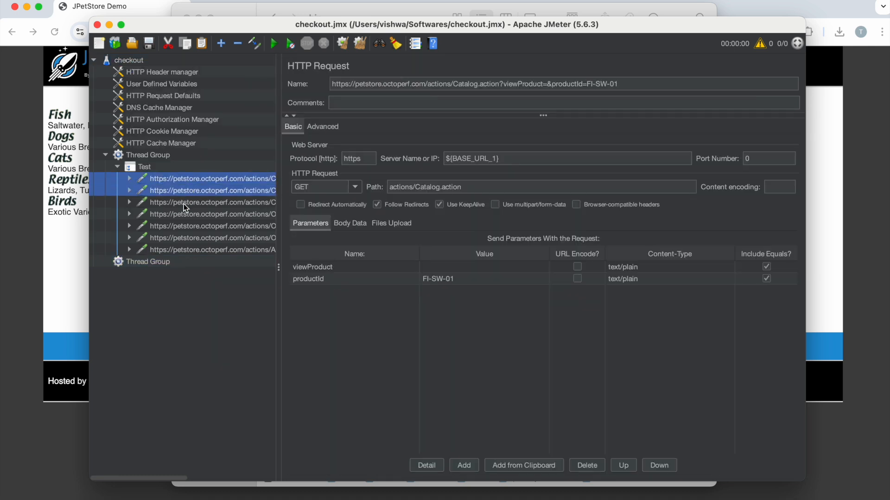
{"action": "left_click", "coordinate": [184, 201], "text": "super"}
{"action": "left_click", "coordinate": [183, 221], "text": "shift"}
{"action": "left_click", "coordinate": [182, 240], "text": "shift"}
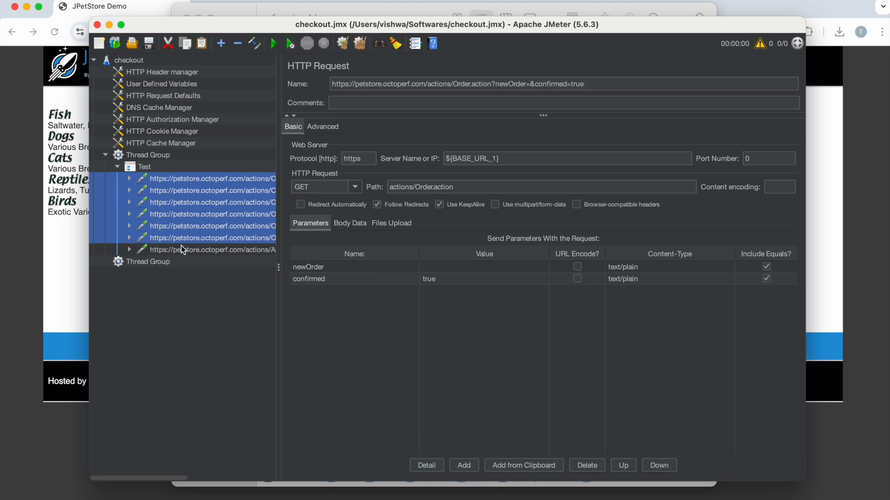
{"action": "left_click", "coordinate": [178, 250], "text": "shift"}
{"action": "left_click", "coordinate": [164, 262]}
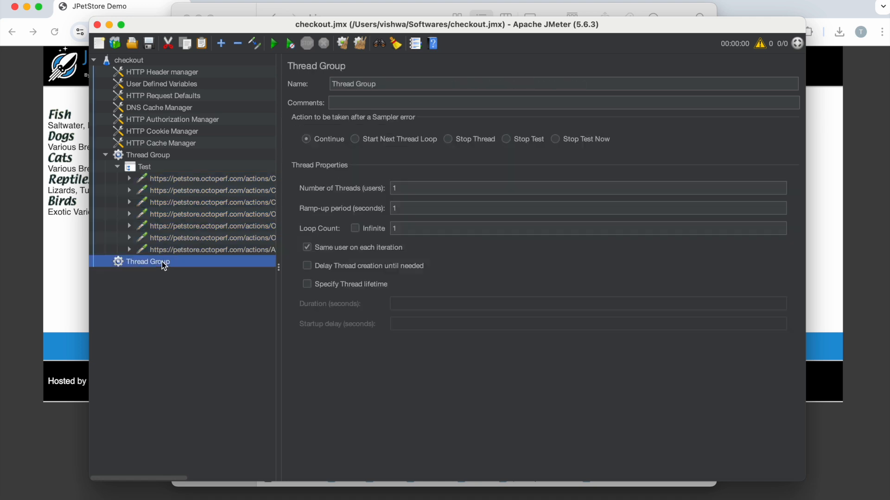
Step: Disable the checkout plan's original Thread Group, then expand the new one and check its copied requests
{"action": "left_click", "coordinate": [106, 154]}
{"action": "left_click", "coordinate": [144, 150]}
{"action": "right_click", "coordinate": [144, 150]}
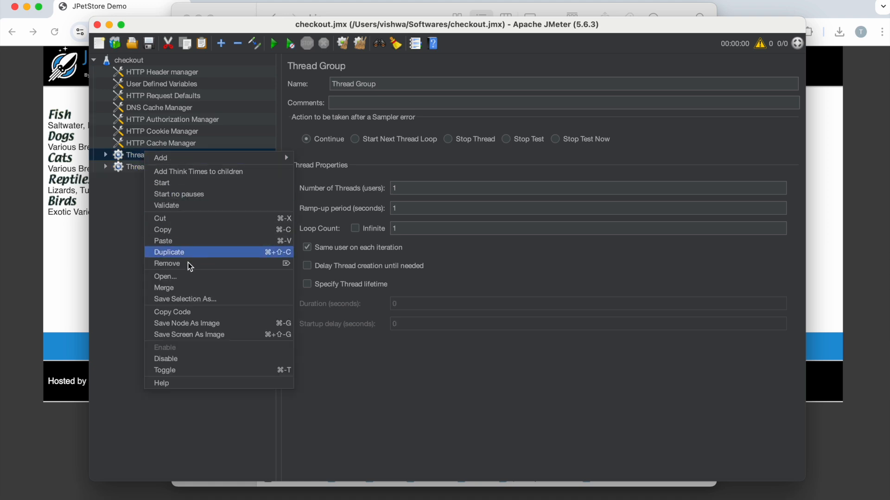
{"action": "left_click", "coordinate": [184, 358]}
{"action": "left_click", "coordinate": [106, 166]}
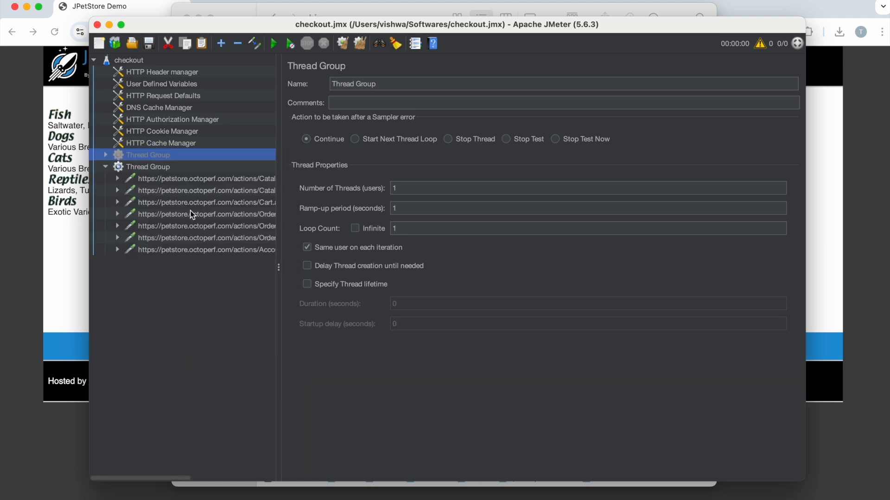
{"action": "left_click", "coordinate": [192, 180]}
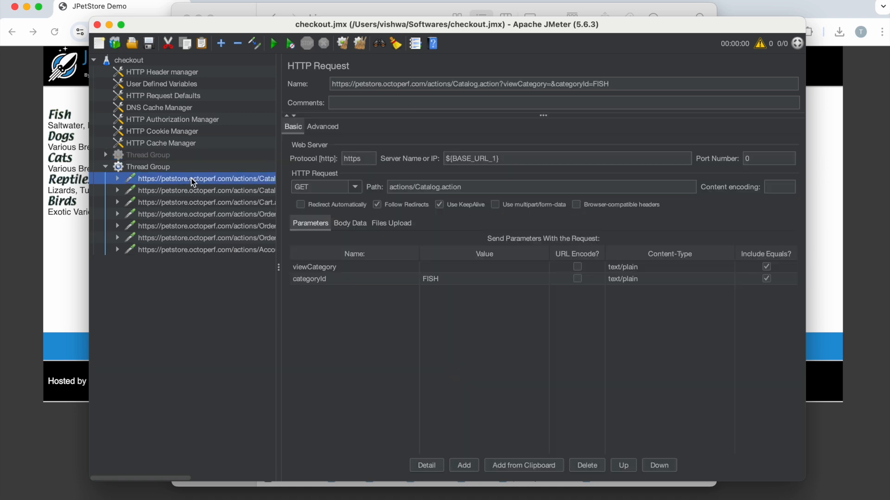
{"action": "left_click", "coordinate": [196, 202]}
{"action": "left_click", "coordinate": [194, 225]}
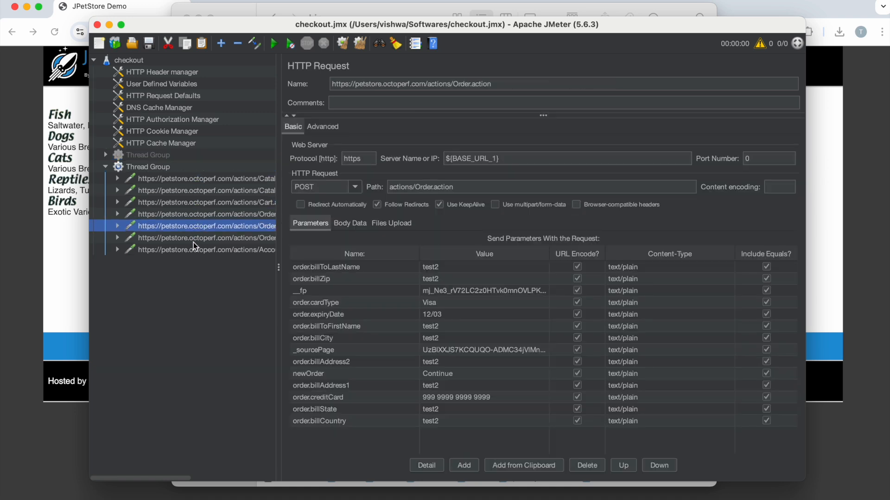
{"action": "left_click", "coordinate": [192, 250]}
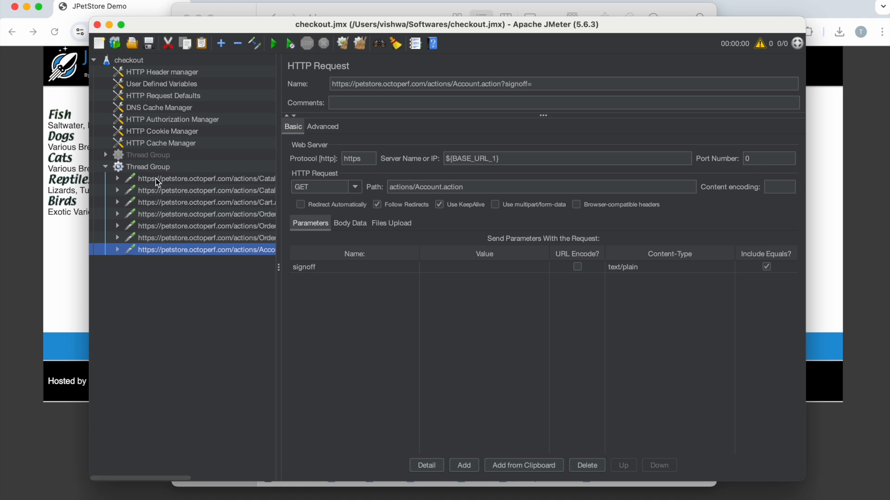
Step: Add an Include Controller to the new Thread Group and place a copy of it above the first request
{"action": "left_click", "coordinate": [147, 167]}
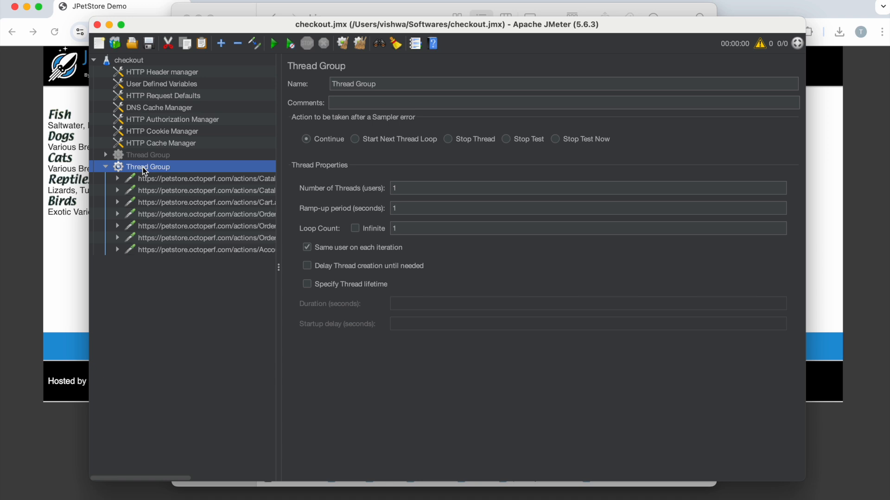
{"action": "right_click", "coordinate": [144, 171]}
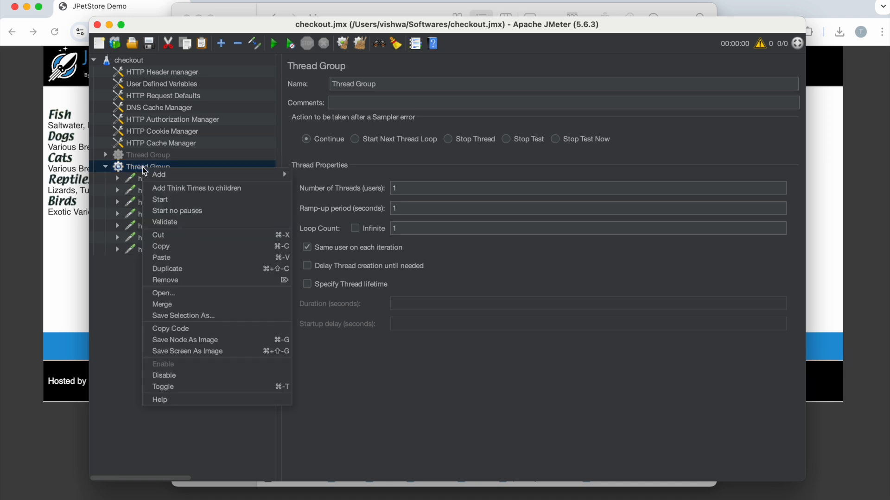
{"action": "mouse_move", "coordinate": [193, 181]}
{"action": "mouse_move", "coordinate": [344, 187]}
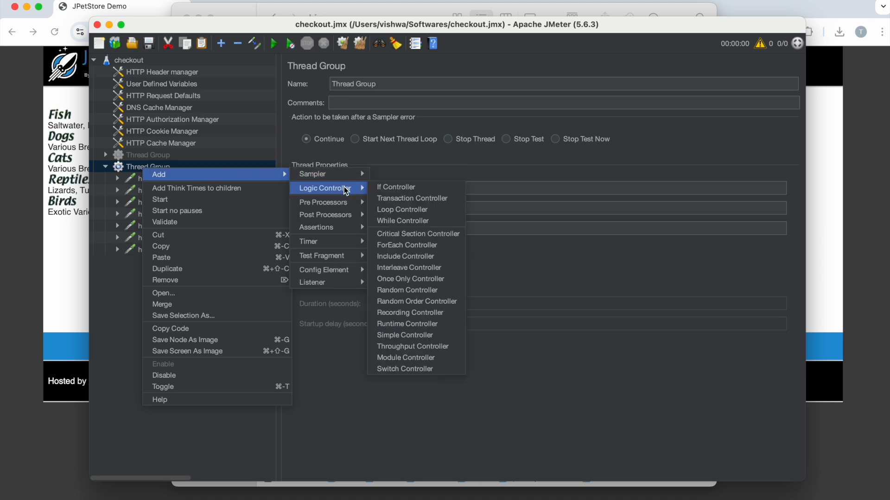
{"action": "left_click", "coordinate": [416, 255]}
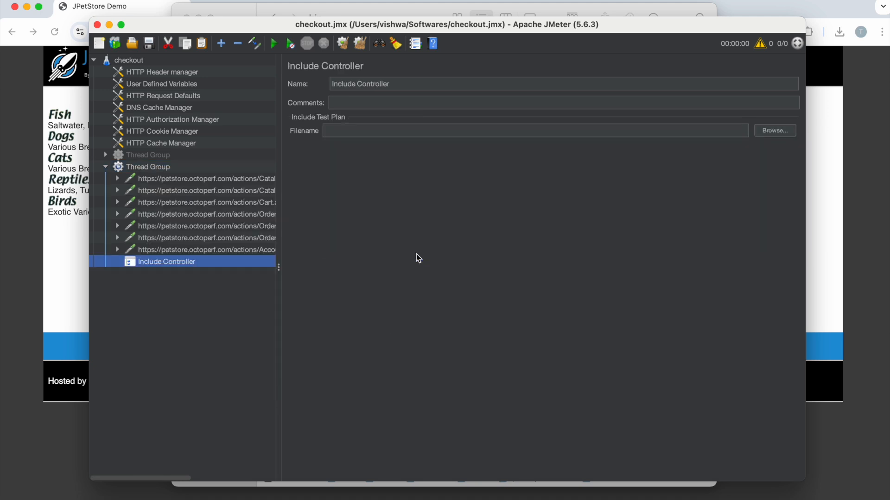
{"action": "left_click_drag", "start_coordinate": [174, 264], "coordinate": [169, 173]}
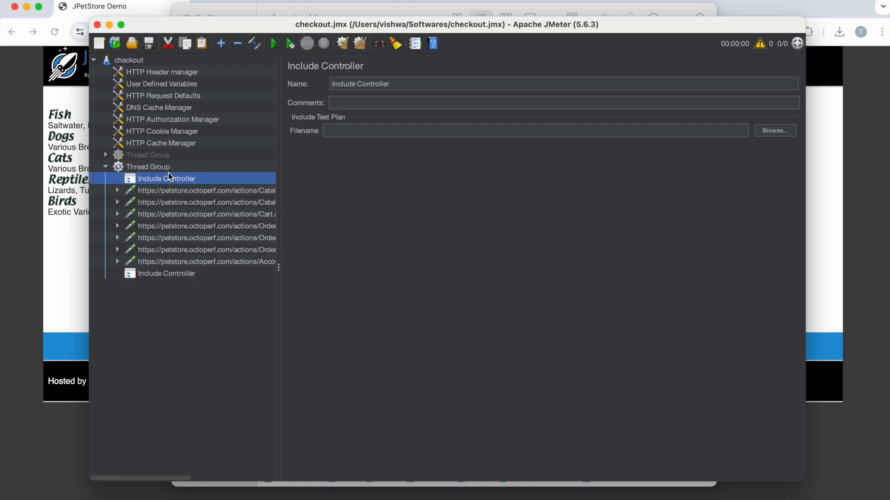
Step: Set the Include Controller's included test plan to Login.jmx from the Softwares folder
{"action": "left_click", "coordinate": [765, 130]}
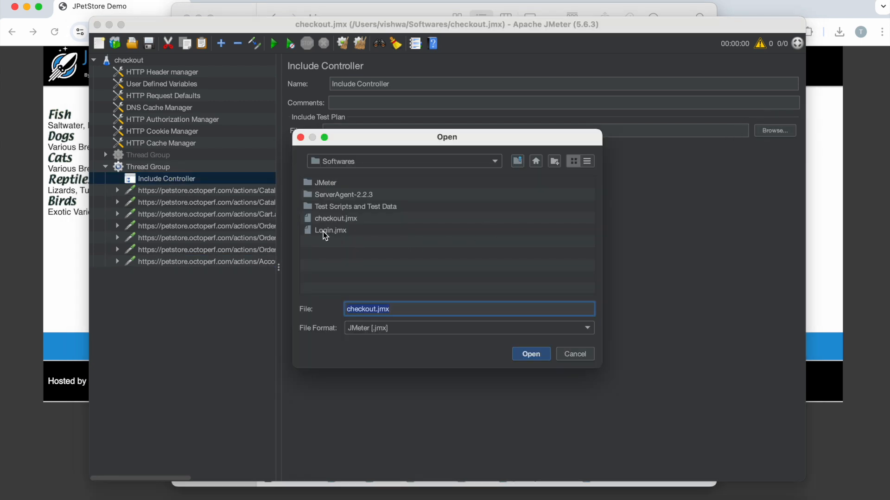
{"action": "left_click", "coordinate": [323, 234]}
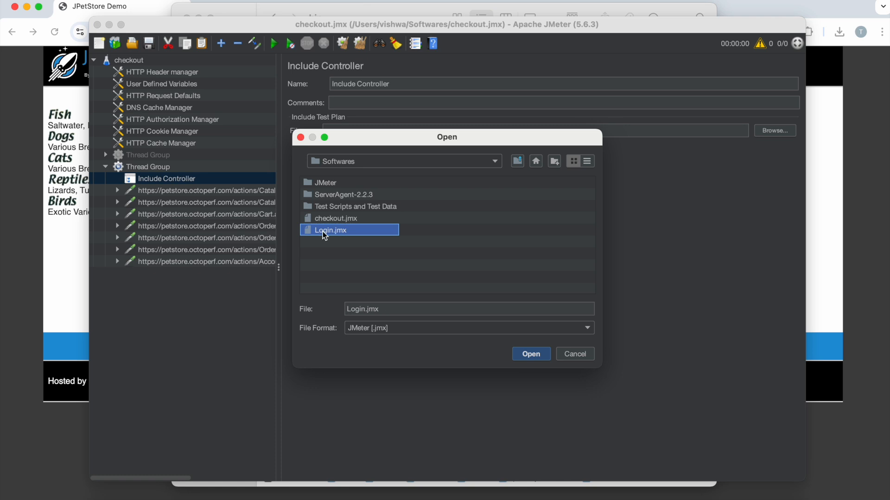
{"action": "left_click", "coordinate": [538, 354]}
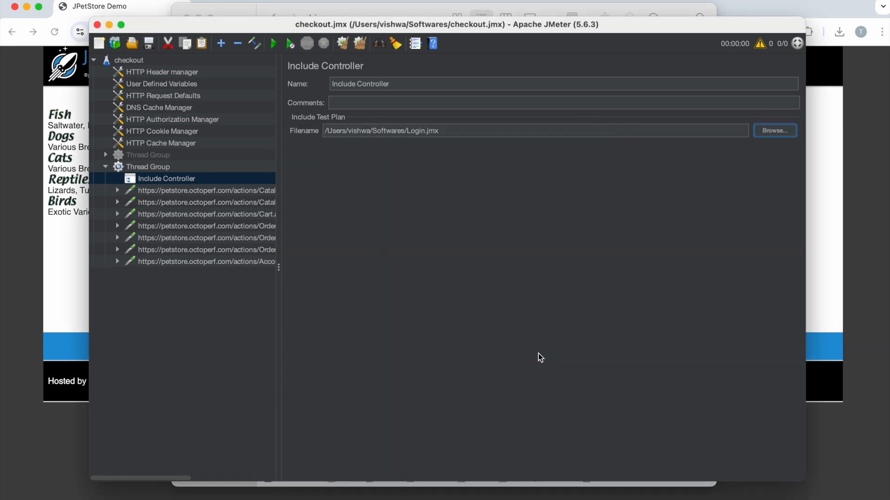
Step: Add a View Results Tree listener to the checkout test plan
{"action": "right_click", "coordinate": [126, 60]}
{"action": "mouse_move", "coordinate": [222, 71]}
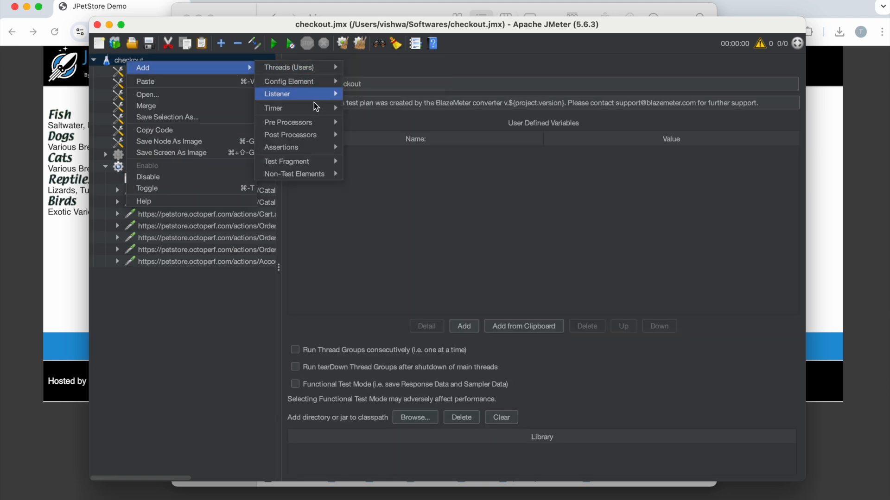
{"action": "mouse_move", "coordinate": [330, 95]}
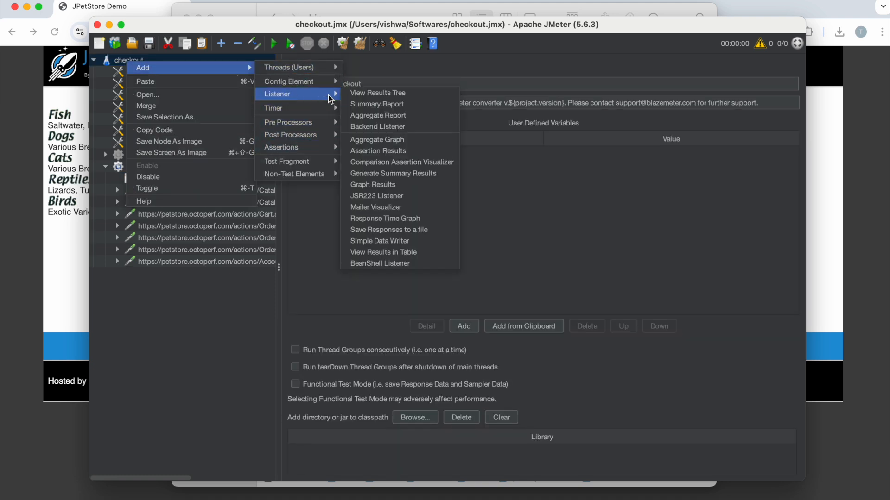
{"action": "left_click", "coordinate": [373, 95]}
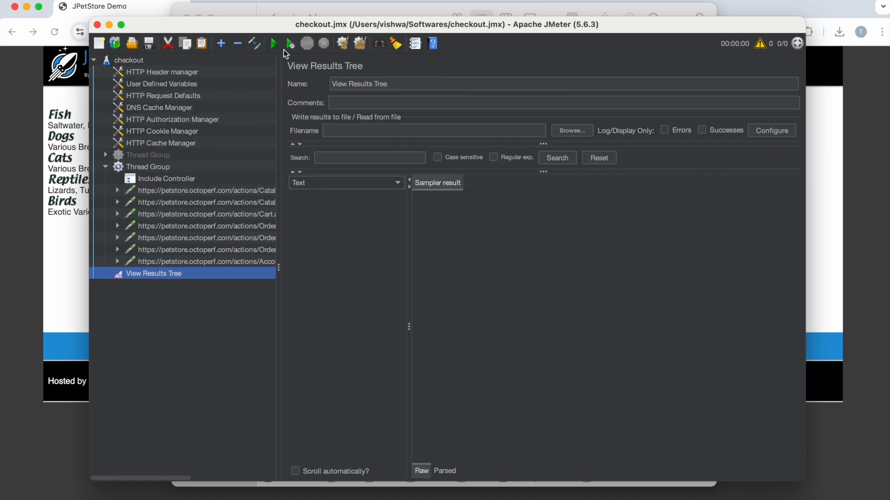
Step: Check the Include Controller's file, the copied request settings and the Thread Group before running the plan
{"action": "left_click", "coordinate": [150, 181]}
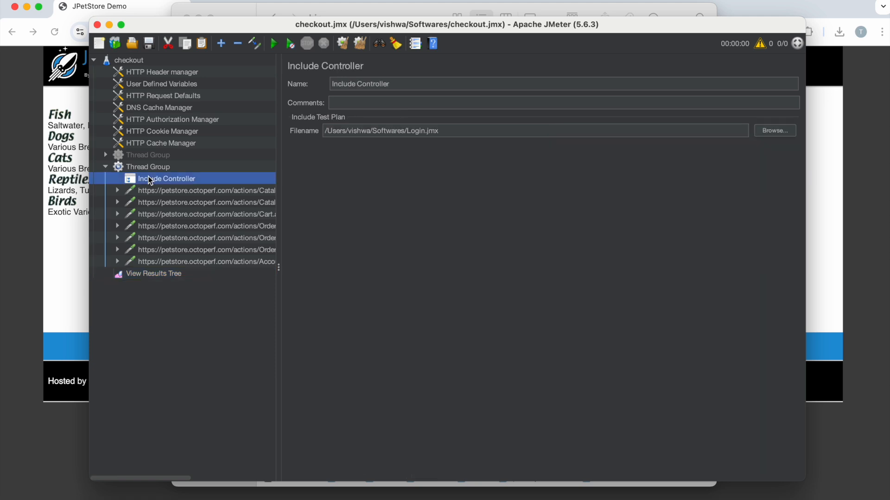
{"action": "left_click", "coordinate": [182, 189]}
{"action": "left_click", "coordinate": [184, 209]}
{"action": "left_click", "coordinate": [186, 226]}
{"action": "left_click", "coordinate": [189, 250]}
{"action": "left_click", "coordinate": [191, 263]}
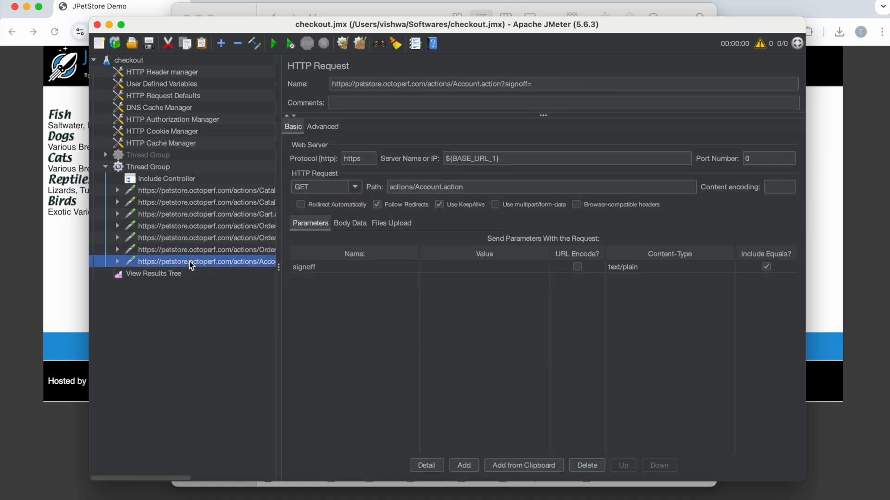
{"action": "left_click", "coordinate": [143, 167]}
Step: Run the checkout test plan and have the View Results Tree render responses as HTML
{"action": "left_click", "coordinate": [166, 274]}
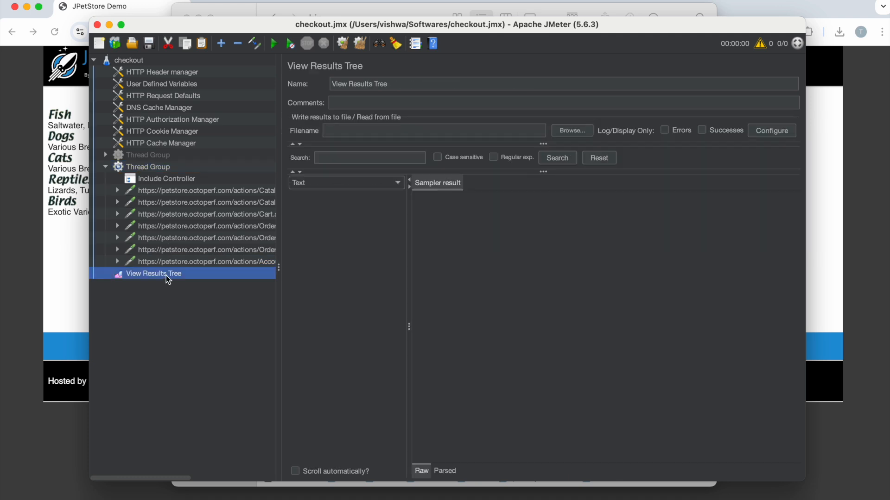
{"action": "left_click", "coordinate": [274, 46]}
{"action": "left_click", "coordinate": [315, 185]}
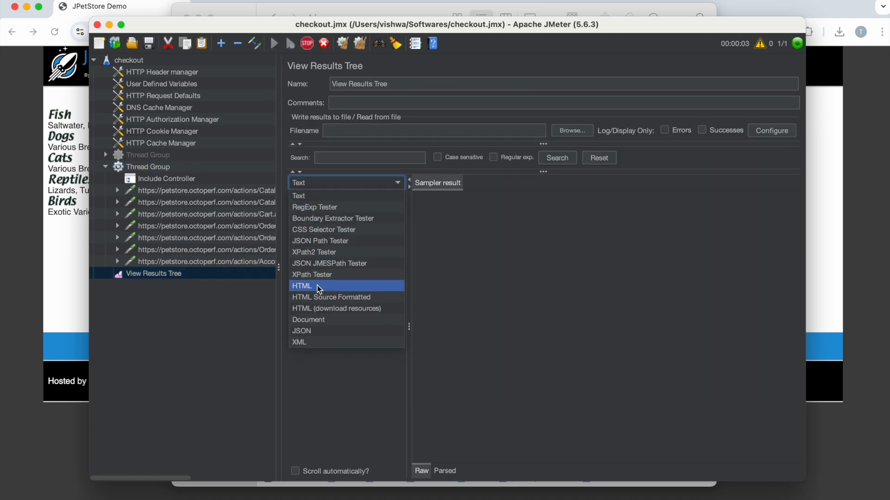
{"action": "left_click", "coordinate": [319, 288]}
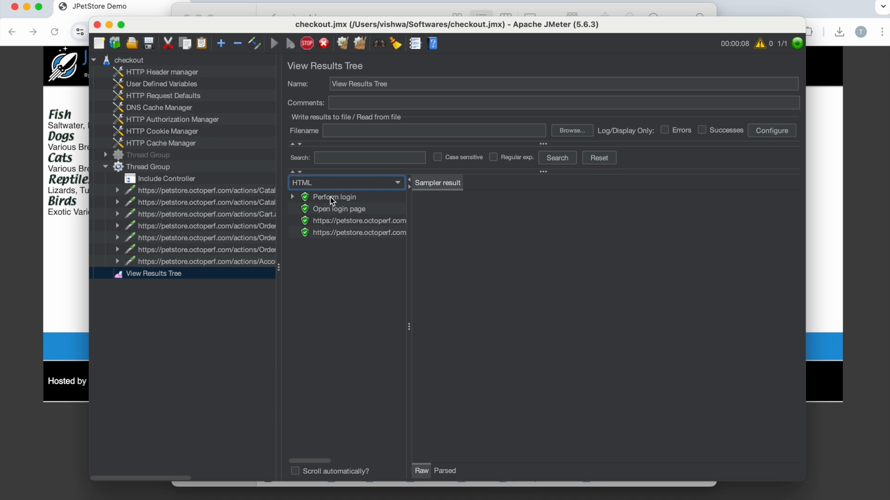
Step: Examine the response body of every sample in the run, from Perform login through order confirmation to sign-off
{"action": "left_click", "coordinate": [331, 197]}
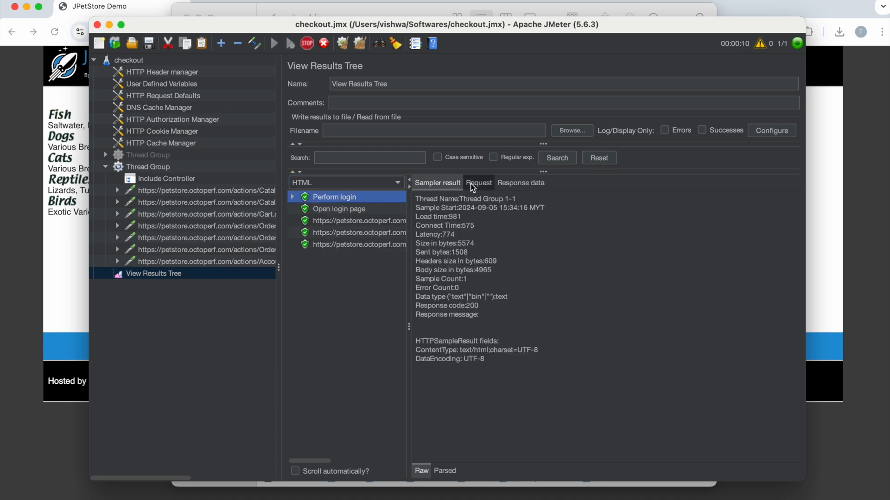
{"action": "left_click", "coordinate": [519, 184]}
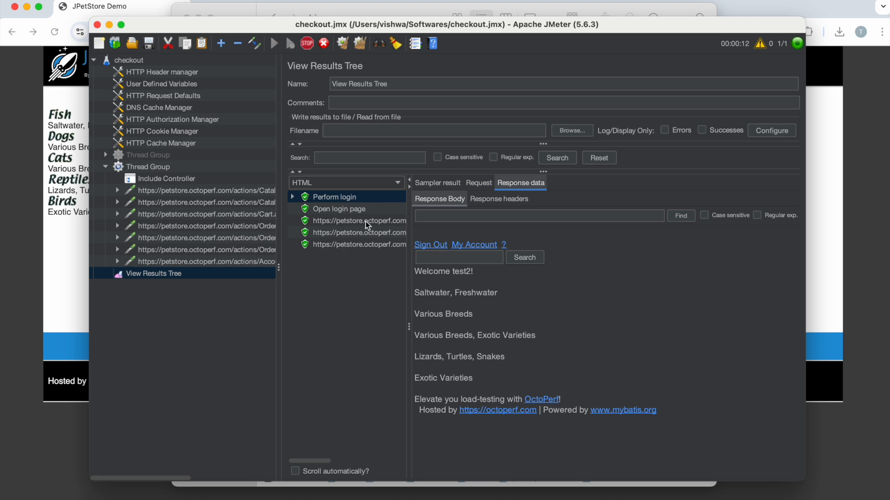
{"action": "left_click", "coordinate": [343, 211]}
{"action": "left_click", "coordinate": [335, 220]}
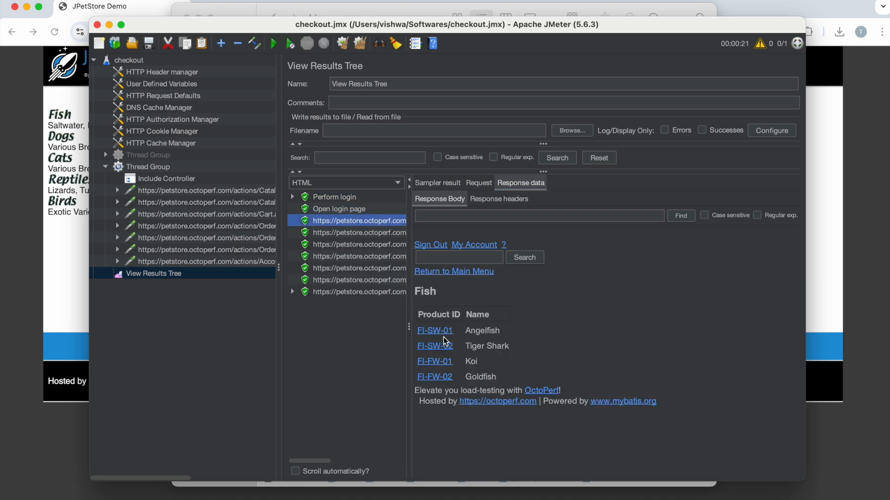
{"action": "left_click", "coordinate": [335, 233]}
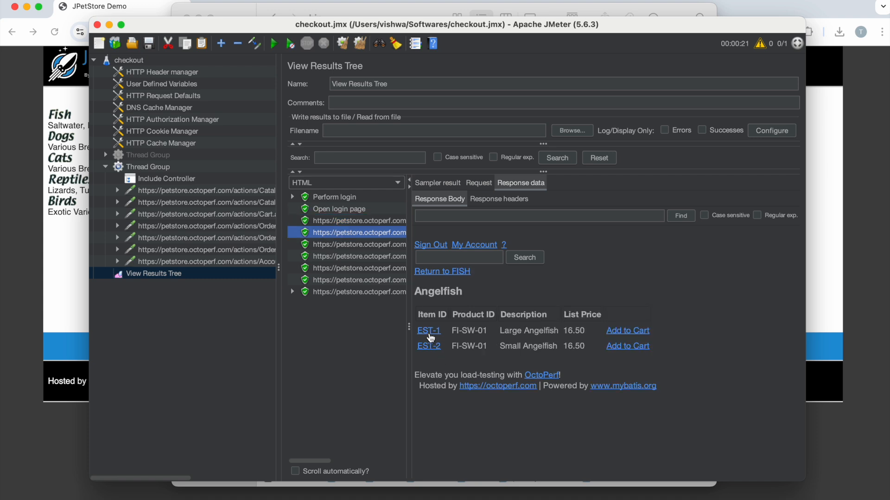
{"action": "left_click", "coordinate": [354, 246]}
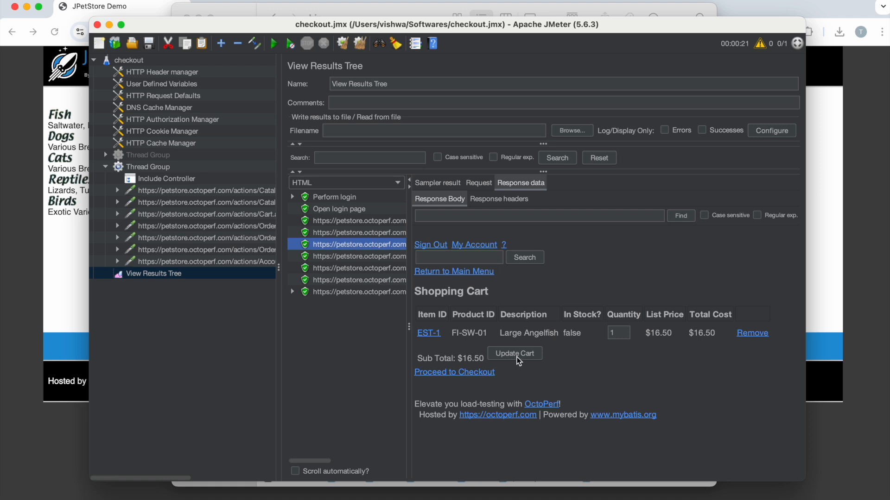
{"action": "left_click", "coordinate": [356, 257]}
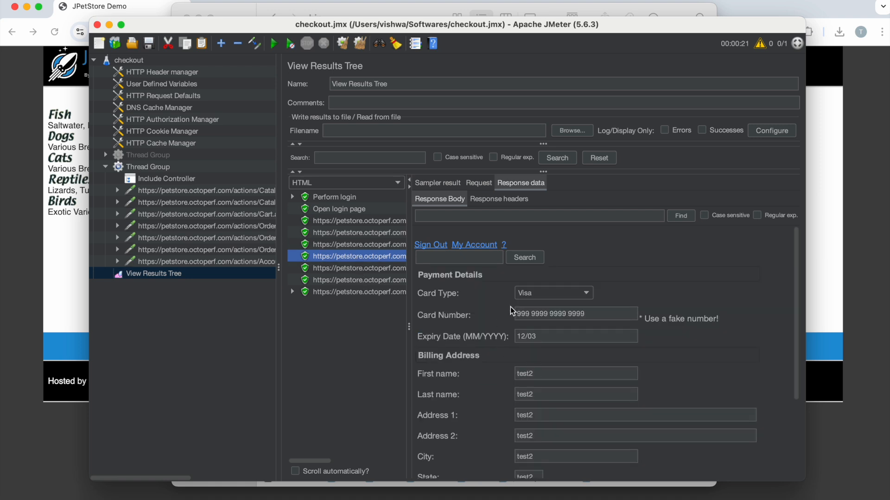
{"action": "scroll", "coordinate": [540, 359], "scroll_direction": "down", "scroll_amount": 5}
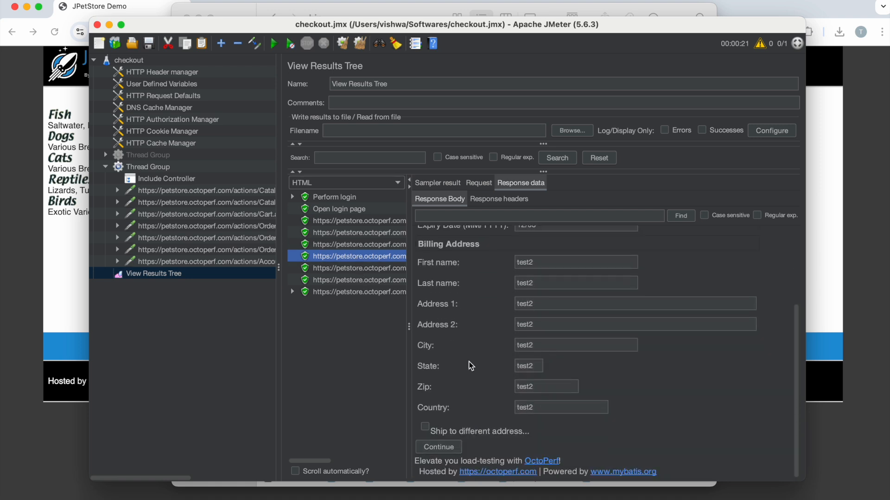
{"action": "left_click", "coordinate": [364, 269]}
{"action": "scroll", "coordinate": [542, 366], "scroll_direction": "down", "scroll_amount": 5}
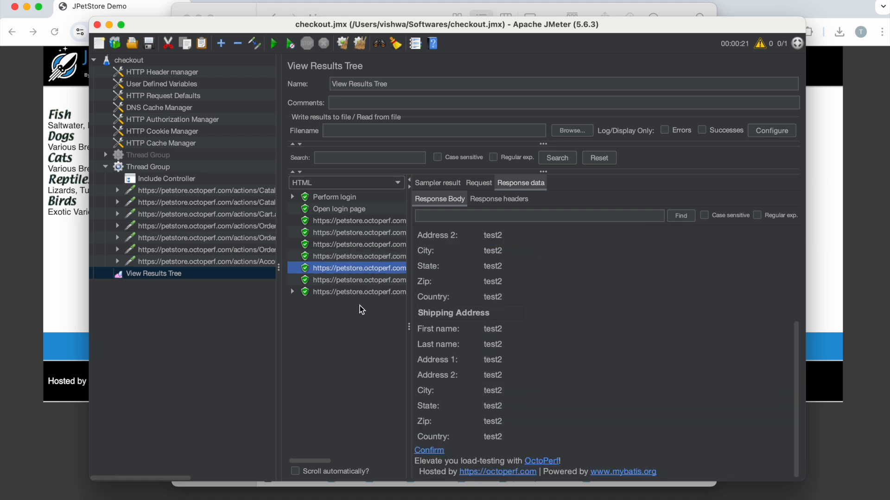
{"action": "left_click", "coordinate": [354, 279]}
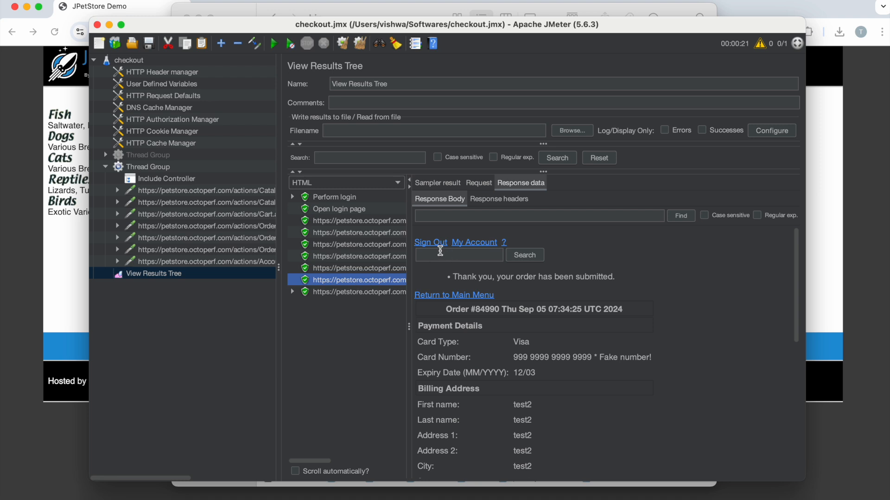
{"action": "left_click", "coordinate": [374, 292]}
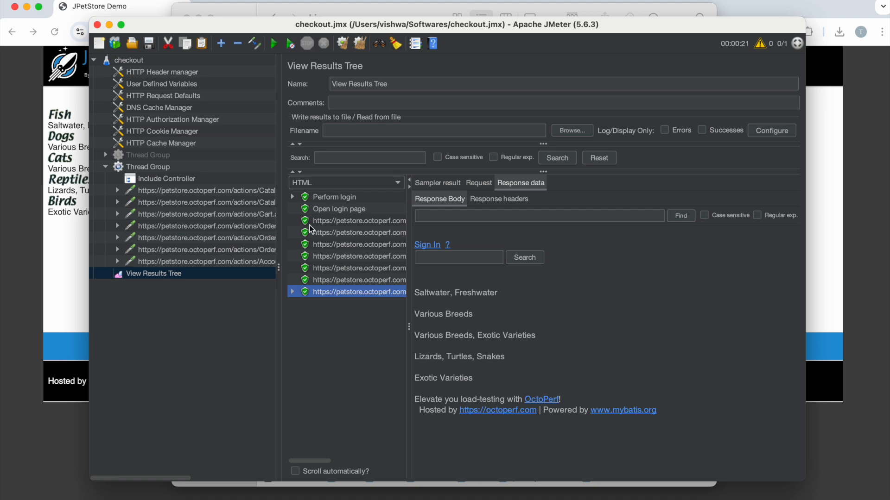
Step: Look through the parameters of the catalog, cart, order and sign-off requests in the active Thread Group
{"action": "left_click", "coordinate": [142, 191]}
{"action": "left_click", "coordinate": [153, 202]}
{"action": "left_click", "coordinate": [155, 226]}
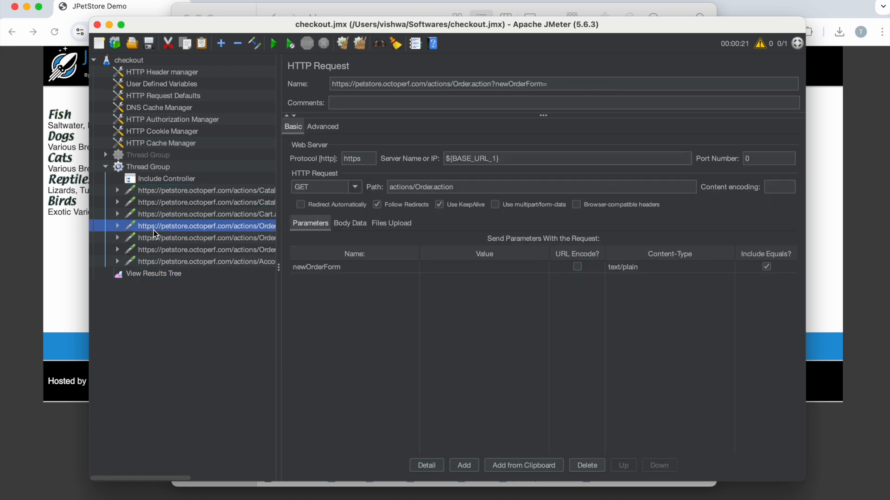
{"action": "left_click", "coordinate": [157, 262]}
{"action": "left_click", "coordinate": [162, 215]}
{"action": "left_click", "coordinate": [157, 192]}
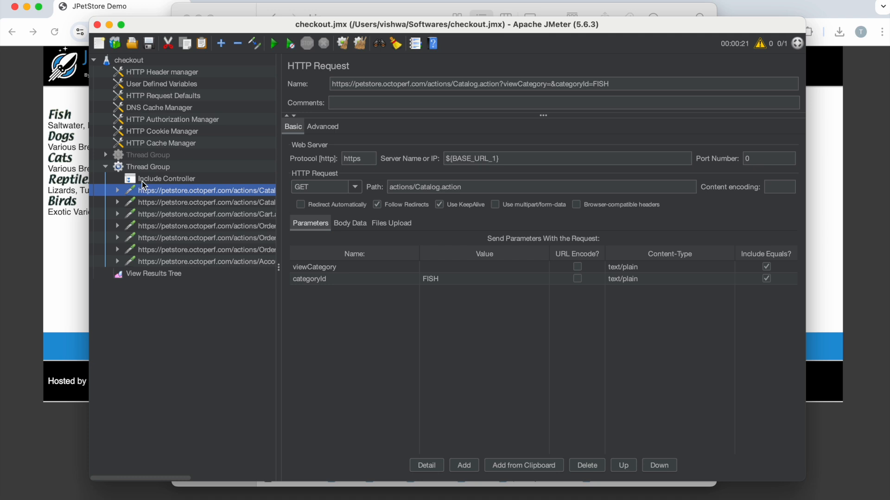
Step: Add a Transaction Controller to the active Thread Group and name it "Transaction Controller-Checkout"
{"action": "left_click", "coordinate": [144, 167]}
{"action": "right_click", "coordinate": [143, 168]}
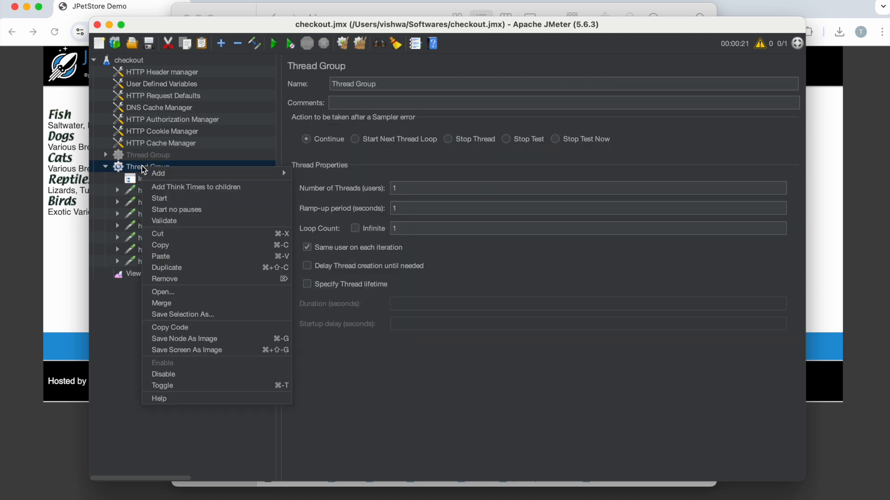
{"action": "mouse_move", "coordinate": [195, 173]}
{"action": "mouse_move", "coordinate": [331, 186]}
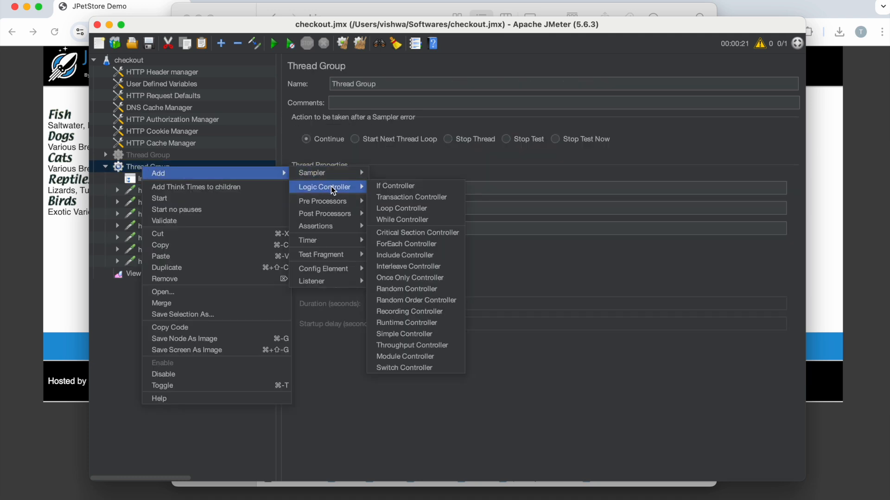
{"action": "left_click", "coordinate": [420, 198]}
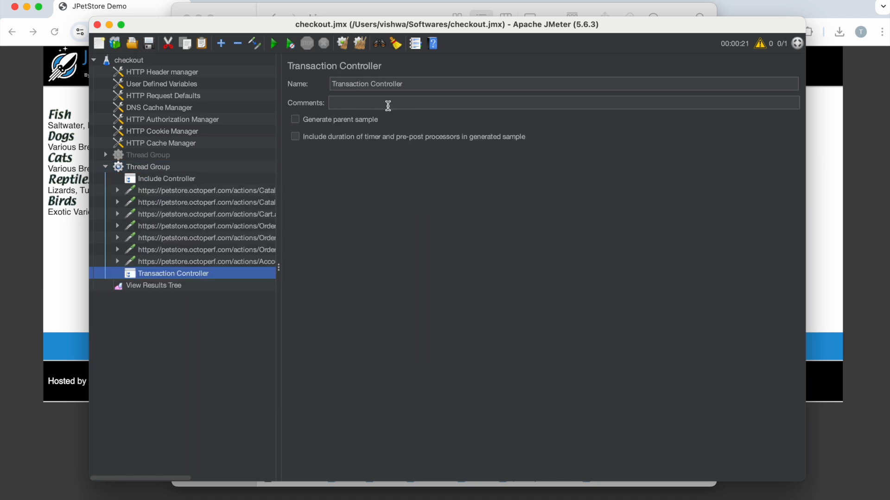
{"action": "left_click", "coordinate": [419, 83]}
{"action": "type", "text": "-Checkout"}
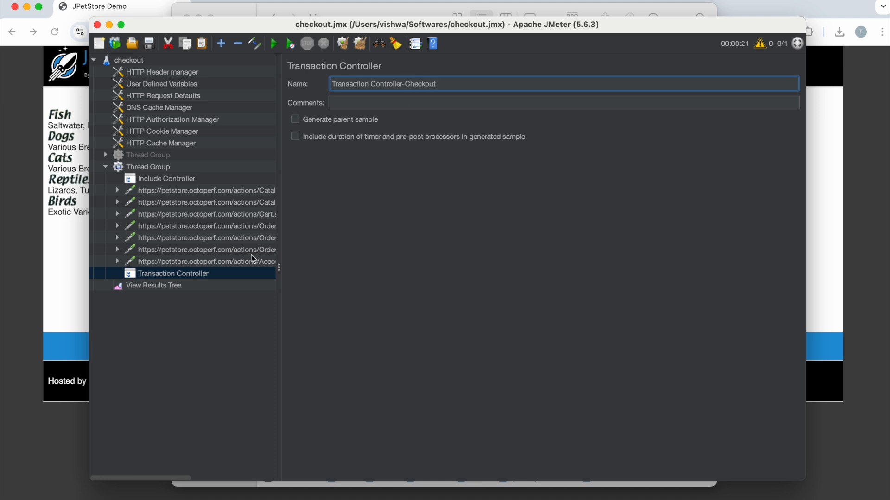
Step: Rename the Include Controller as "Include Controller-Login"
{"action": "left_click", "coordinate": [176, 181]}
{"action": "left_click", "coordinate": [411, 84]}
{"action": "type", "text": "-Login"}
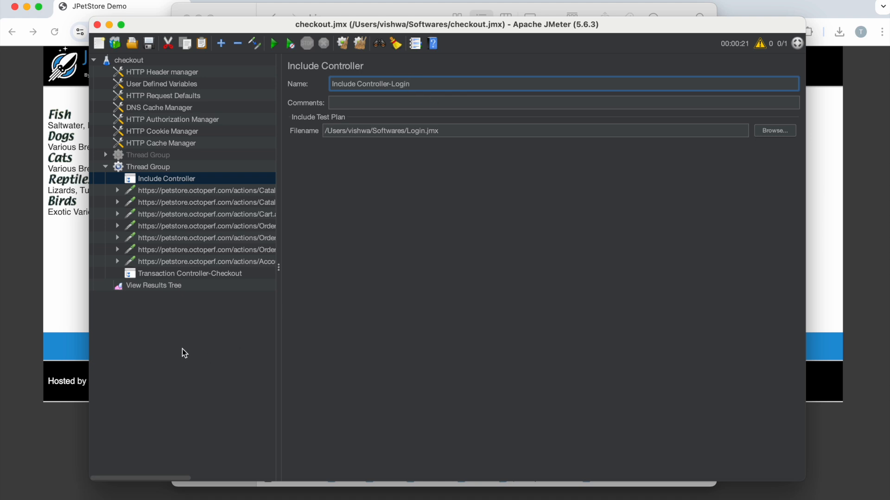
{"action": "left_click", "coordinate": [173, 299]}
Step: Move all seven recorded requests from the Thread Group into Transaction Controller-Checkout and collapse the controller
{"action": "left_click", "coordinate": [160, 194]}
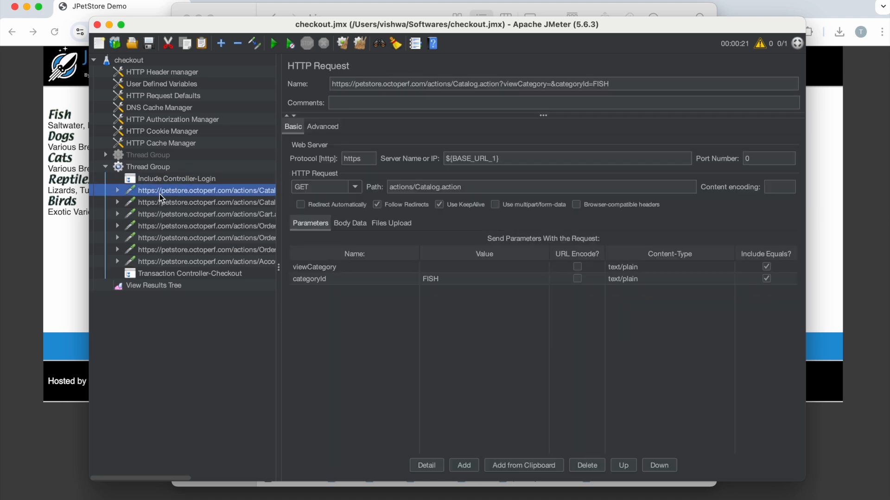
{"action": "key", "text": "shift+Down"}
{"action": "key", "text": "shift+Down"}
{"action": "key", "text": "shift+Down"}
{"action": "key", "text": "shift+Down"}
{"action": "key", "text": "shift+Down"}
{"action": "key", "text": "shift+Down"}
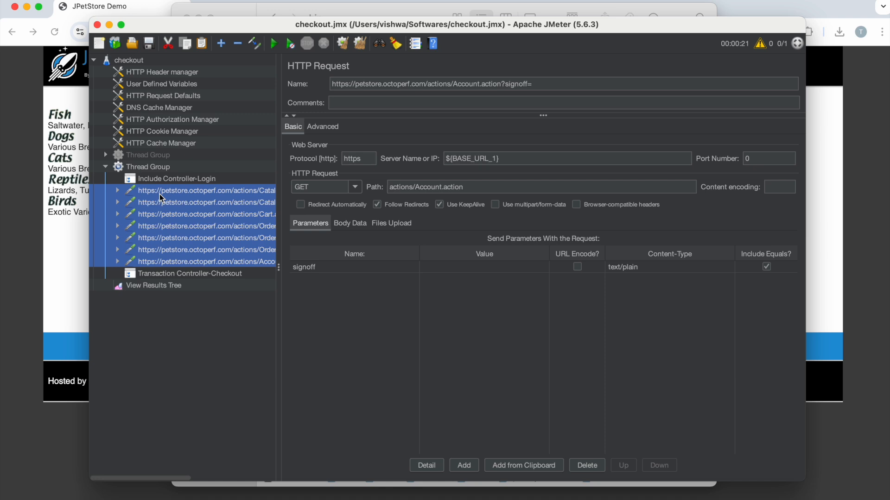
{"action": "key", "text": "Delete"}
{"action": "left_click", "coordinate": [156, 195]}
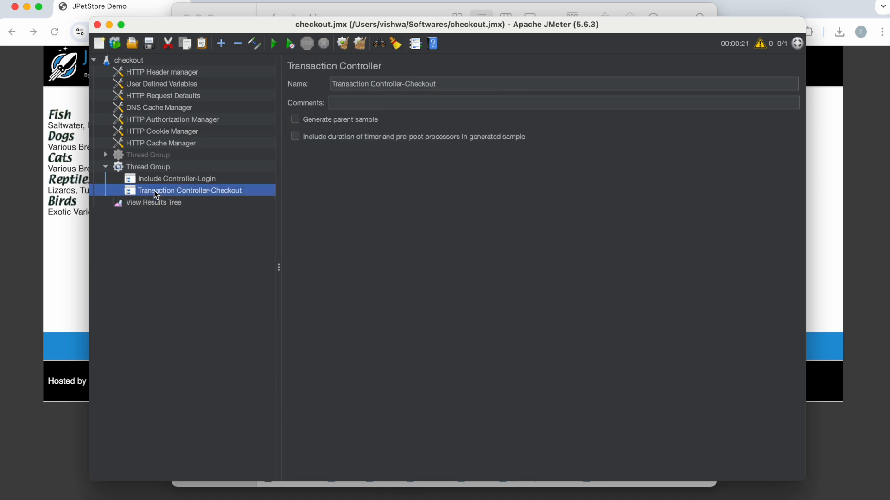
{"action": "key", "text": "ctrl+v"}
{"action": "left_click", "coordinate": [116, 190]}
Step: Rerun the checkout plan with the earlier results cleared and view the Open login page response
{"action": "left_click", "coordinate": [129, 204]}
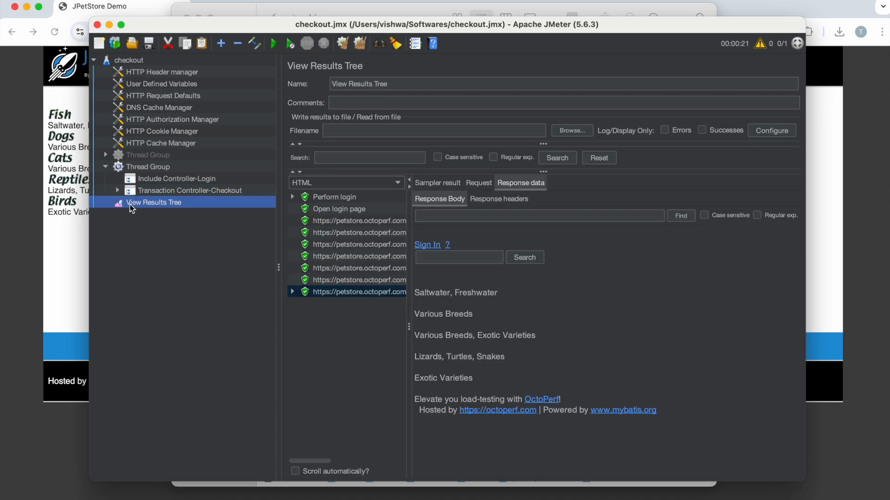
{"action": "left_click", "coordinate": [274, 45]}
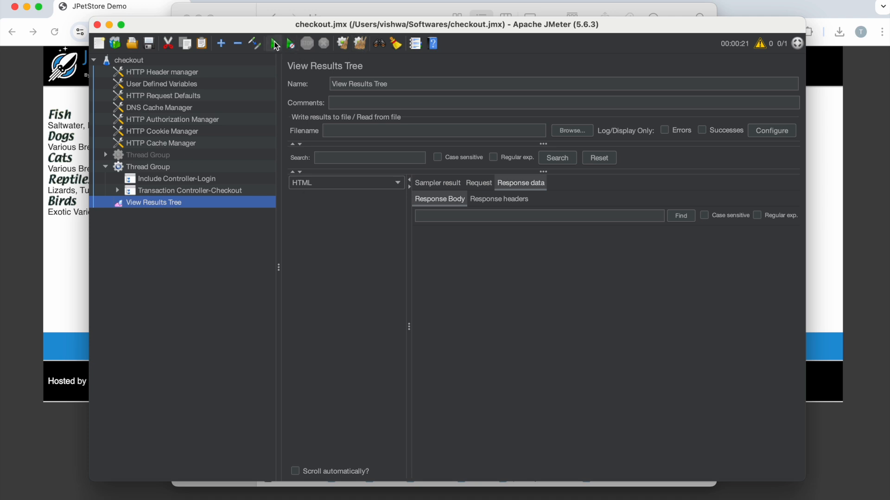
{"action": "left_click", "coordinate": [275, 45]}
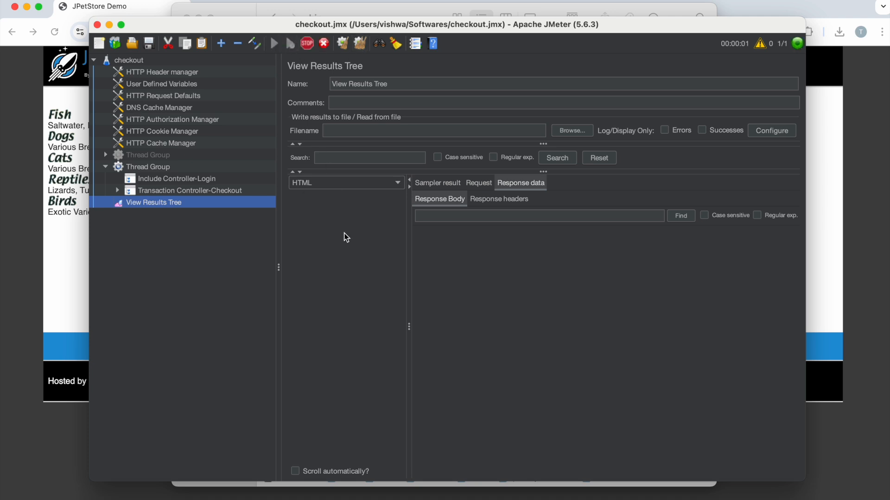
{"action": "left_click", "coordinate": [314, 211]}
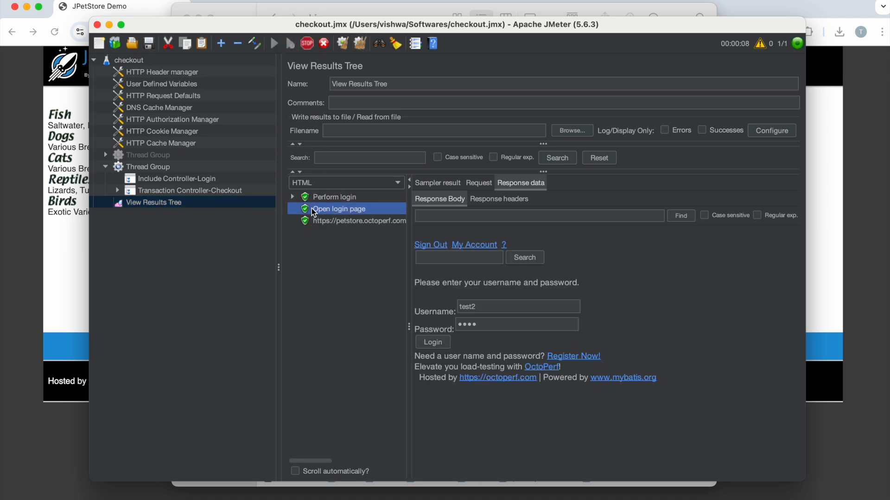
Step: Compare the response bodies of the Perform login and Open login page samples in the results tree
{"action": "left_click", "coordinate": [321, 198]}
{"action": "left_click", "coordinate": [322, 205]}
{"action": "left_click", "coordinate": [322, 200]}
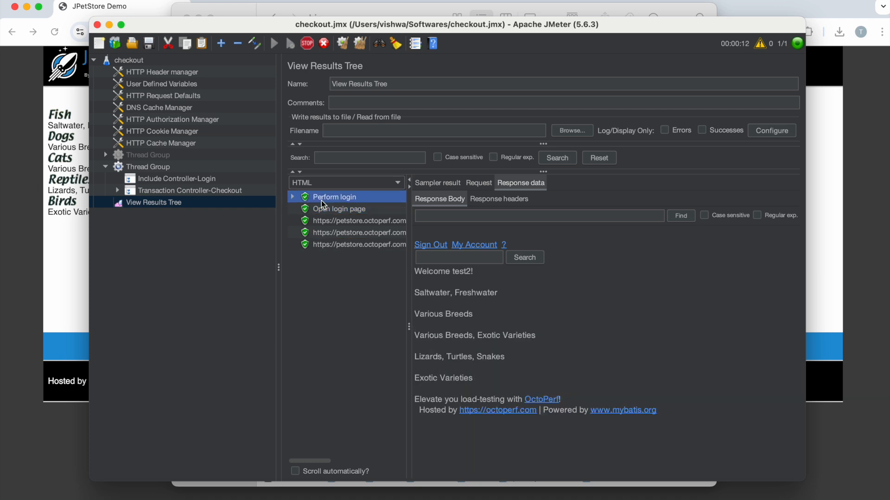
{"action": "left_click", "coordinate": [324, 208]}
{"action": "left_click", "coordinate": [330, 197]}
{"action": "left_click", "coordinate": [336, 210]}
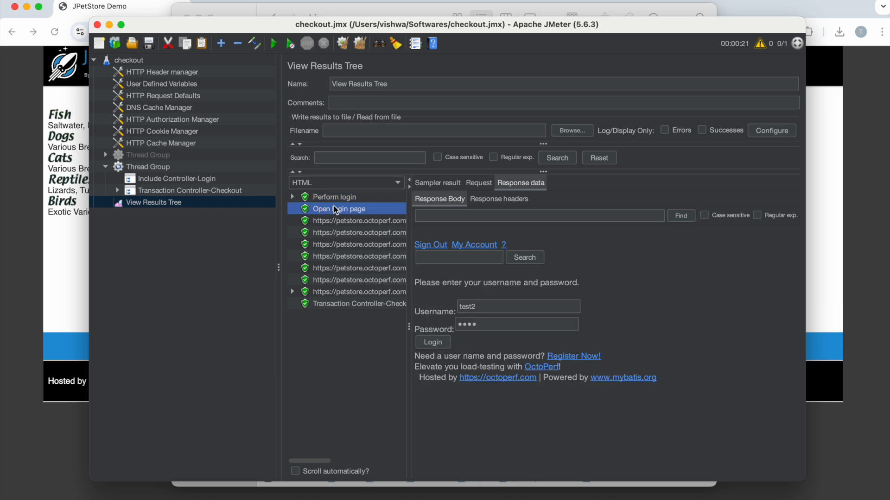
Step: Inspect the checkout request responses in sequence, from the Fish category through the shopping cart to the order confirmation form
{"action": "left_click", "coordinate": [336, 221]}
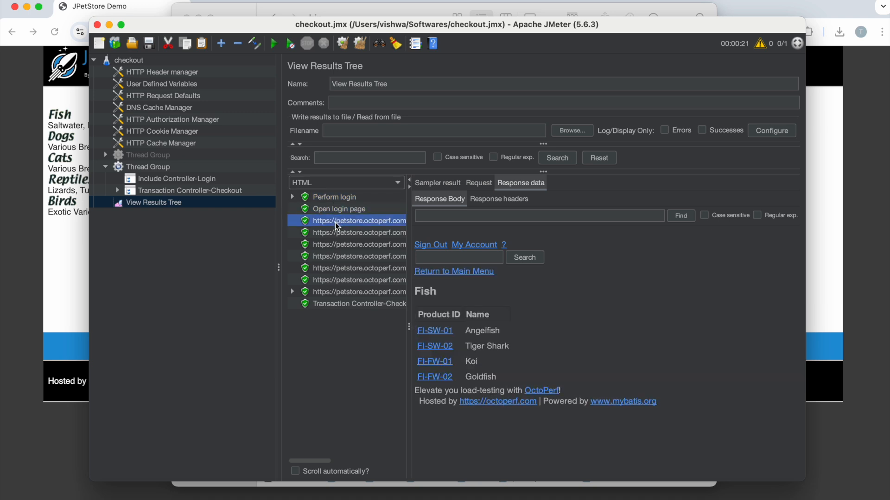
{"action": "left_click", "coordinate": [336, 234]}
{"action": "left_click", "coordinate": [338, 246]}
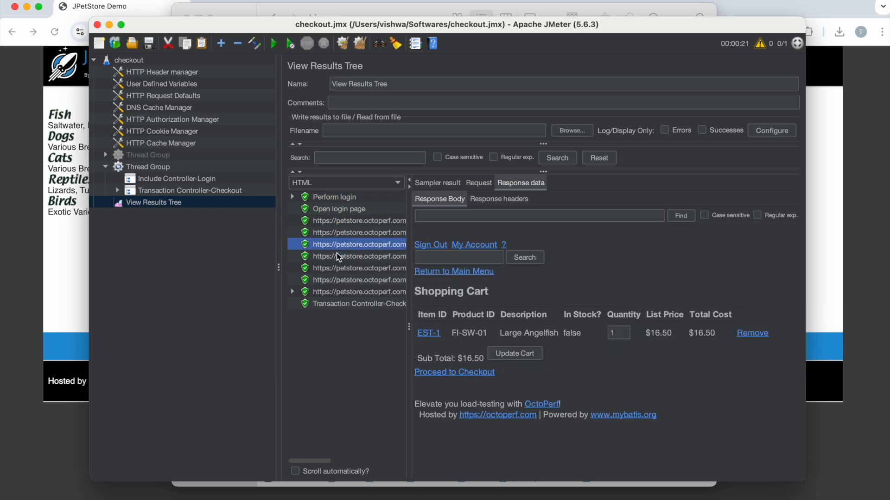
{"action": "left_click", "coordinate": [337, 257]}
{"action": "left_click", "coordinate": [337, 268]}
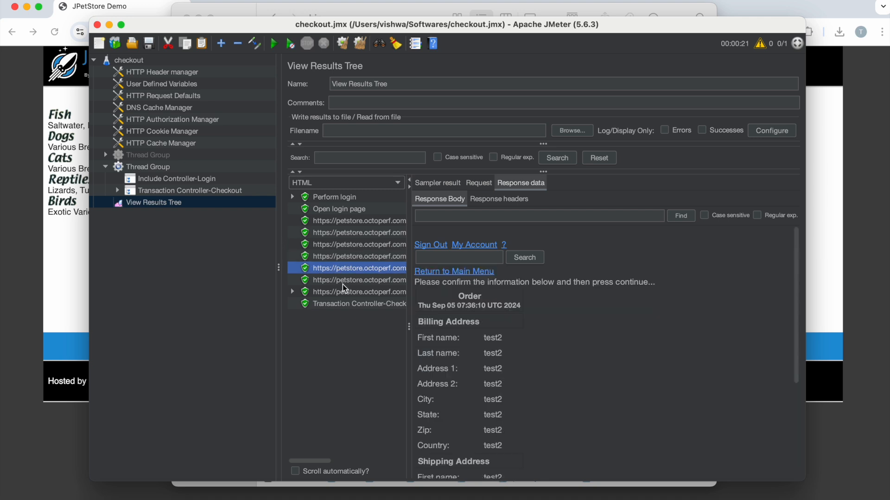
Step: Read through the submitted order response, and check the final petstore request and the Transaction Controller-Checkout sample
{"action": "left_click", "coordinate": [343, 281]}
{"action": "scroll", "coordinate": [521, 324], "scroll_direction": "down", "scroll_amount": 10}
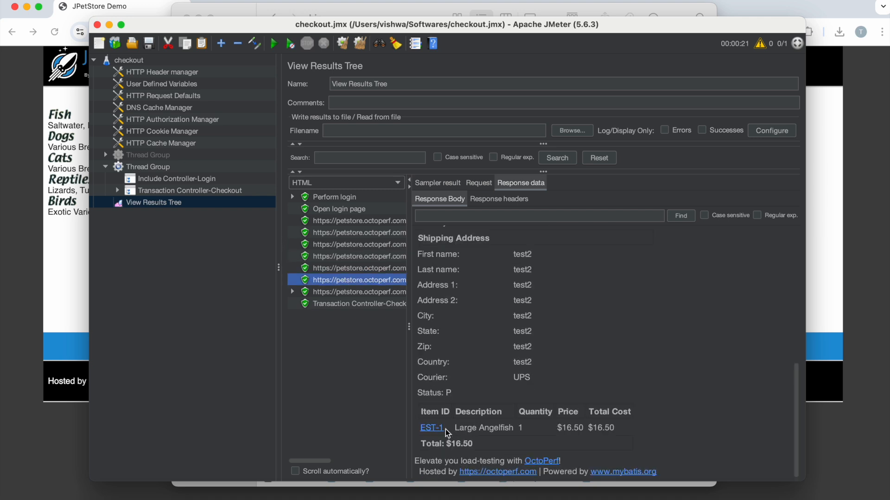
{"action": "scroll", "coordinate": [491, 441], "scroll_direction": "up", "scroll_amount": 7}
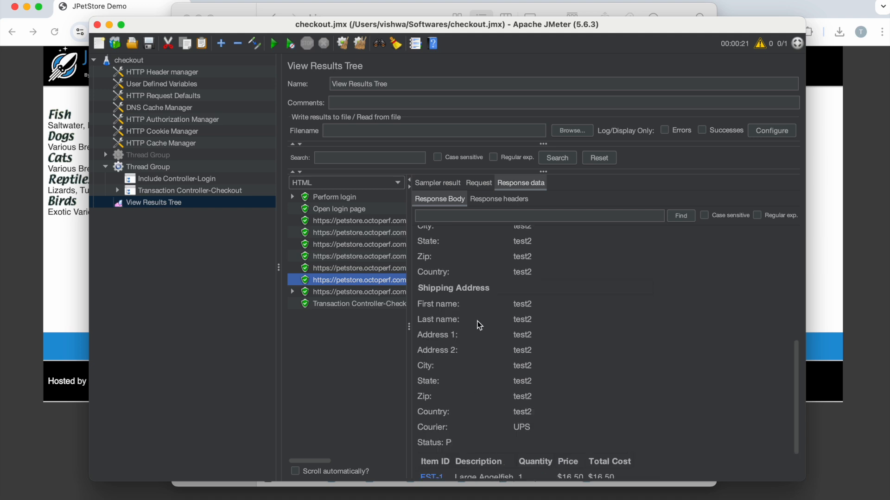
{"action": "scroll", "coordinate": [479, 325], "scroll_direction": "up", "scroll_amount": 2}
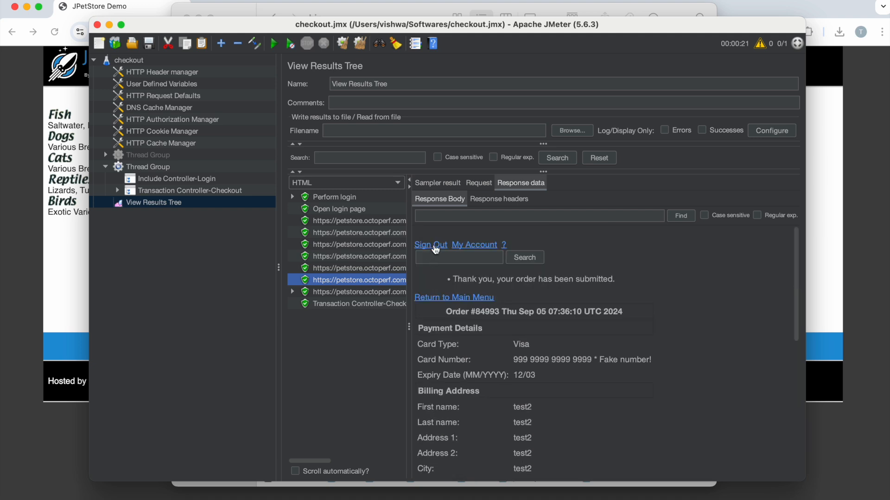
{"action": "left_click", "coordinate": [361, 293]}
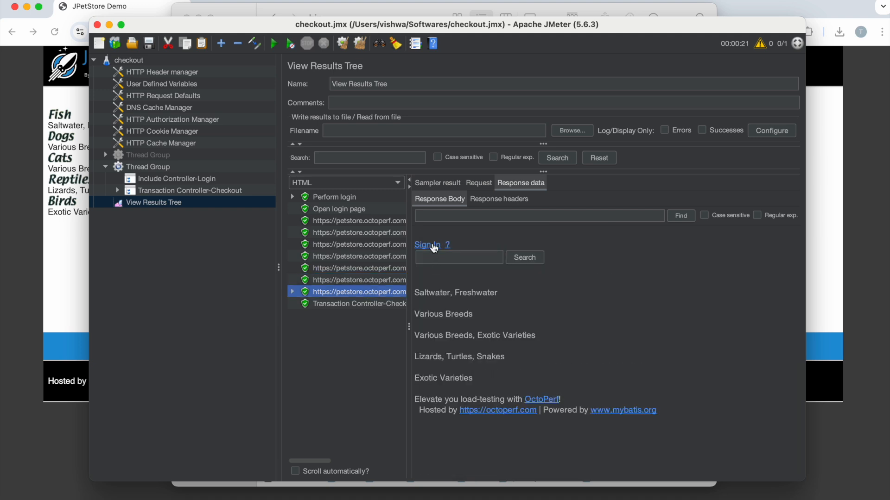
{"action": "left_click", "coordinate": [330, 305]}
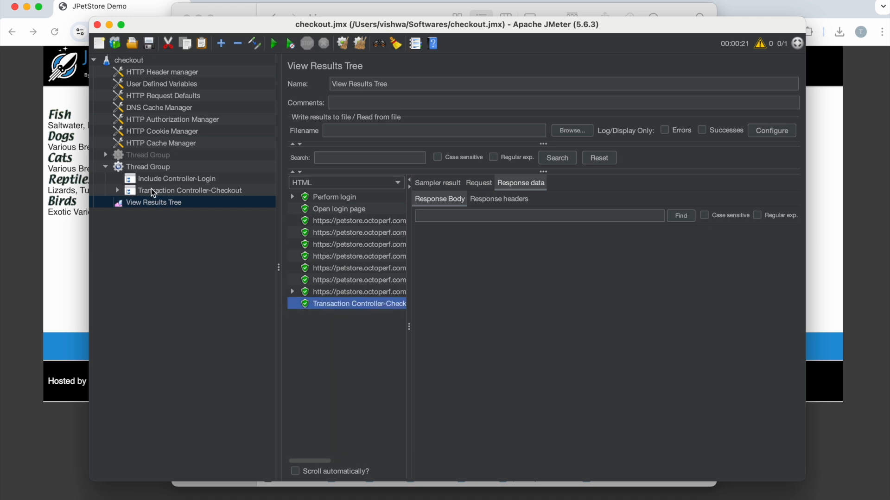
Step: Review the settings of Transaction Controller-Checkout and Include Controller-Login, and view the JPetStore home page in Chrome before returning to JMeter
{"action": "left_click", "coordinate": [176, 191]}
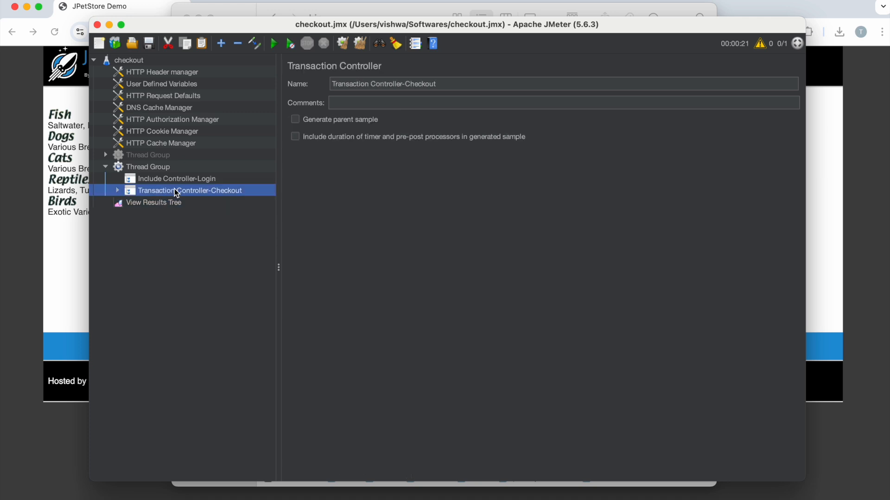
{"action": "left_click", "coordinate": [148, 180]}
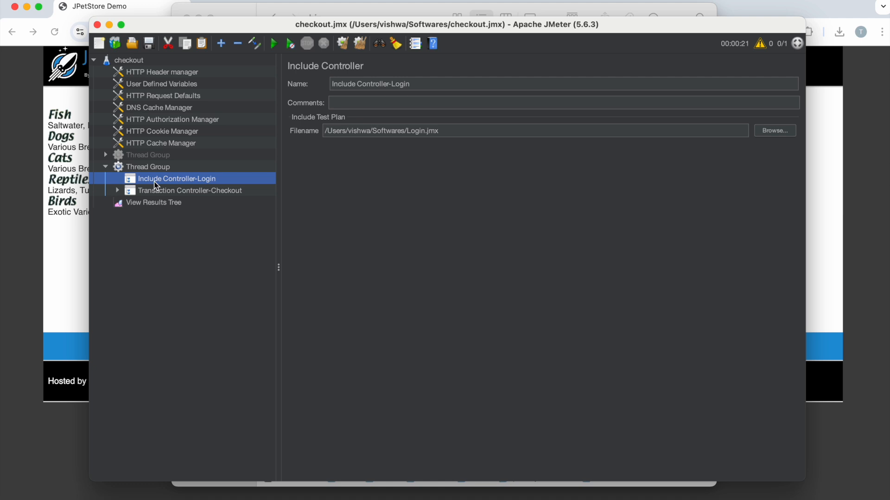
{"action": "left_click", "coordinate": [88, 210]}
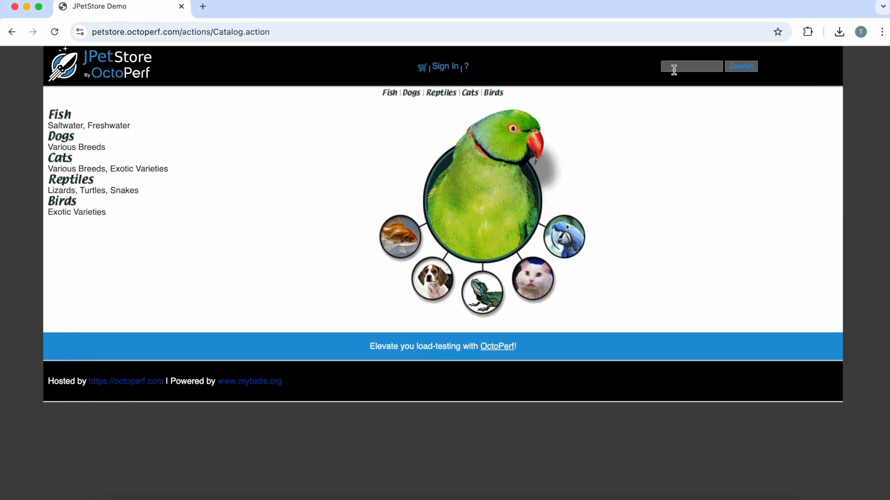
{"action": "key", "text": "super+Tab"}
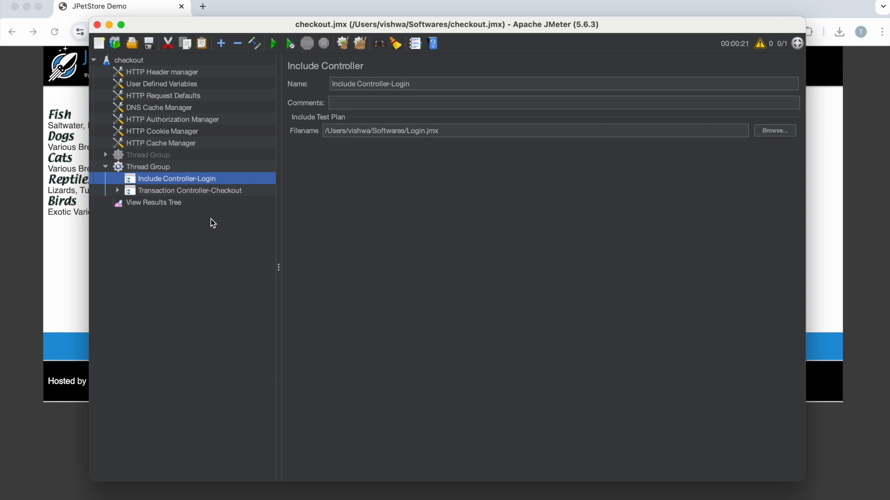
Step: Check the Login.jmx file path referenced by Include Controller-Login and view Transaction Controller-Checkout's settings again
{"action": "left_click", "coordinate": [146, 191]}
{"action": "left_click", "coordinate": [146, 180]}
{"action": "left_click_drag", "start_coordinate": [441, 130], "coordinate": [312, 131]}
{"action": "left_click", "coordinate": [188, 190]}
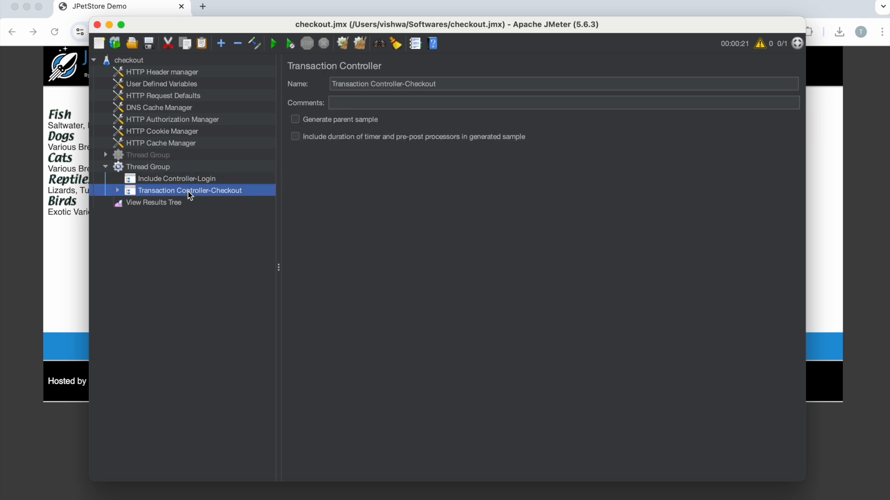